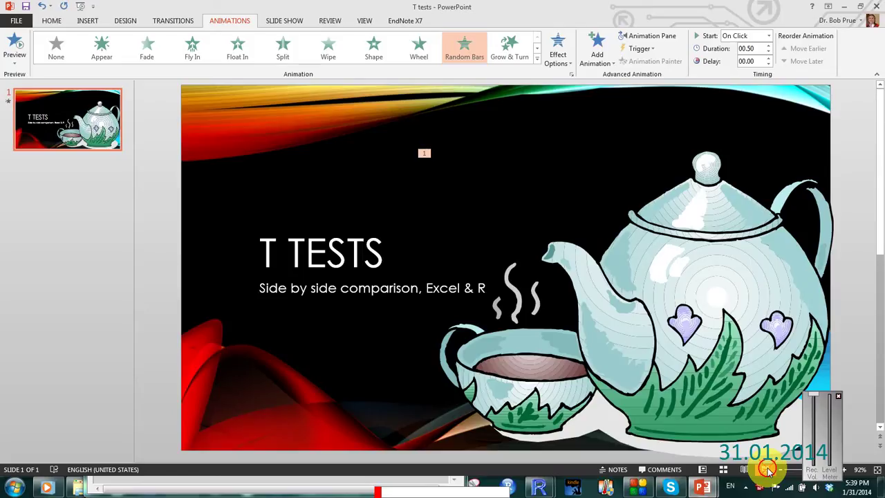
Step: Present the T TESTS title slide with its teapot picture, then end the show and minimize PowerPoint
{"action": "left_click", "coordinate": [766, 469]}
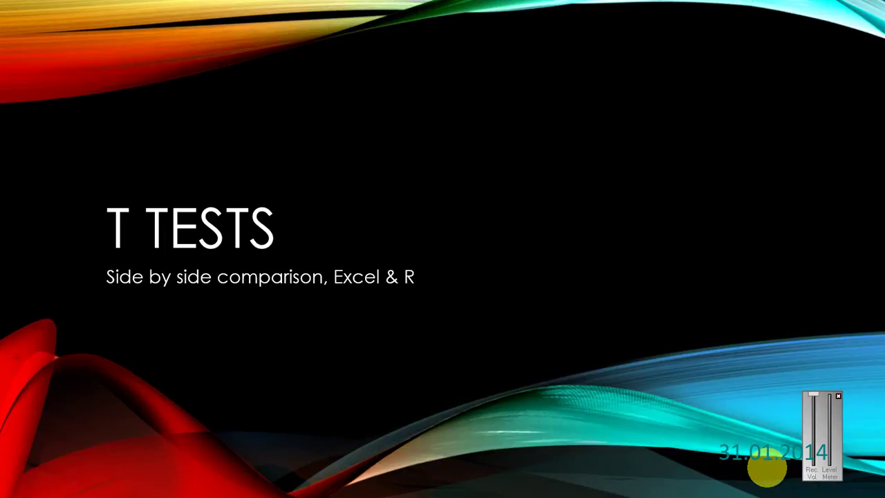
{"action": "left_click", "coordinate": [836, 397]}
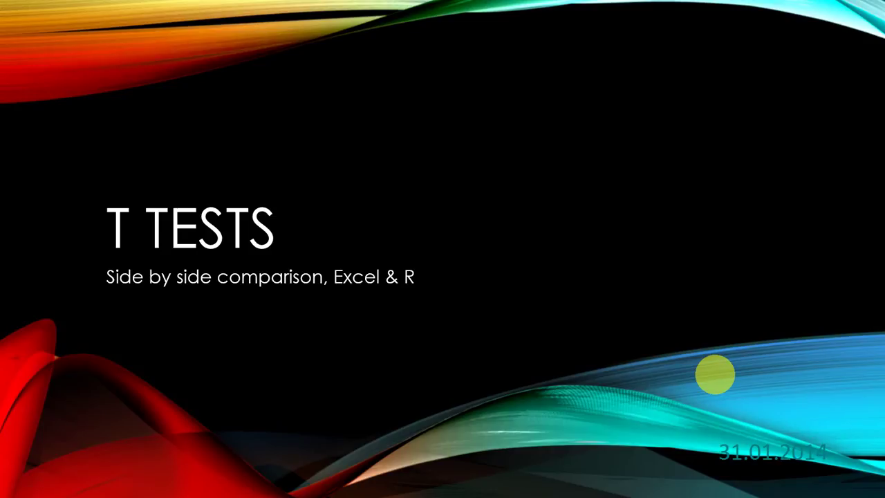
{"action": "left_click", "coordinate": [715, 374]}
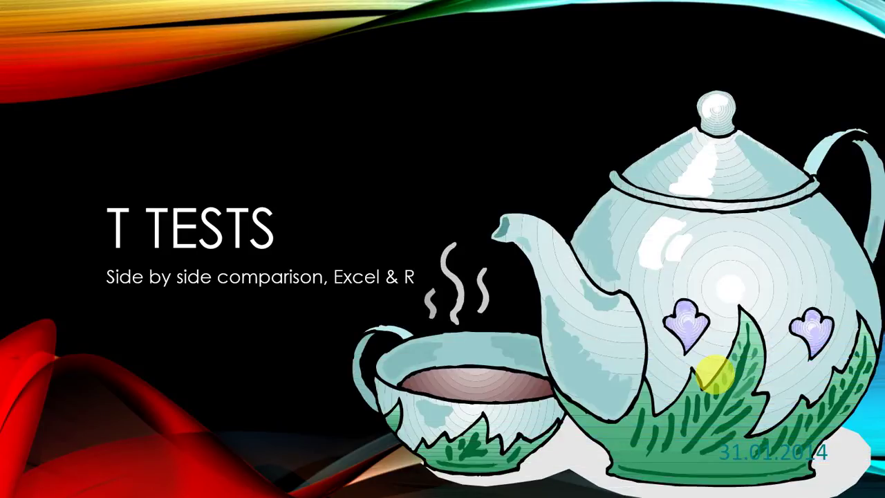
{"action": "key", "text": "Escape"}
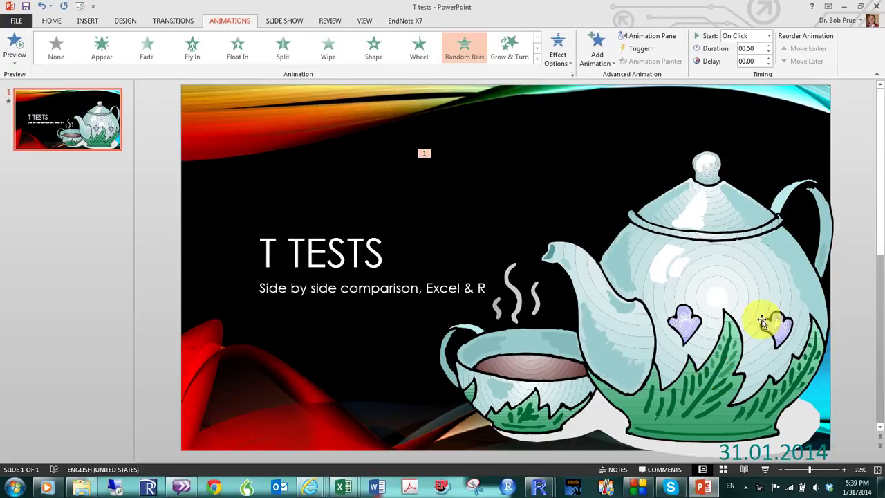
{"action": "left_click", "coordinate": [841, 6]}
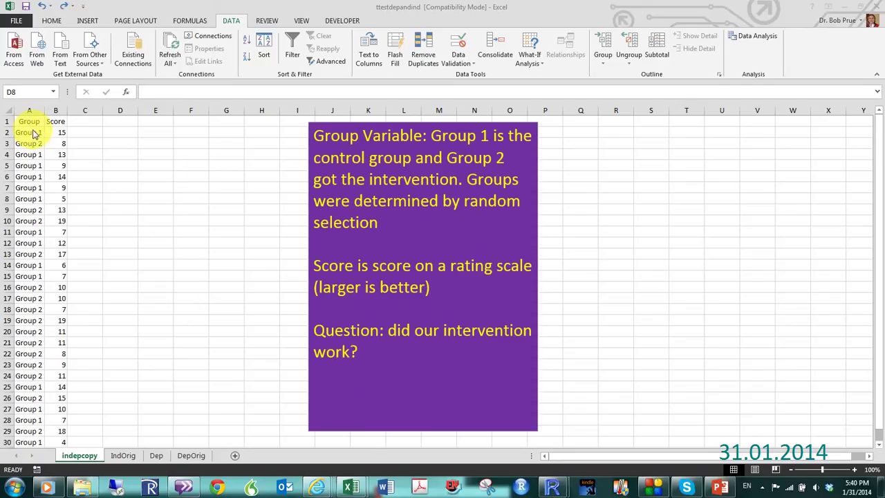
Step: Sort the data A to Z by Group, expanding the selection to include Score
{"action": "left_click", "coordinate": [31, 106]}
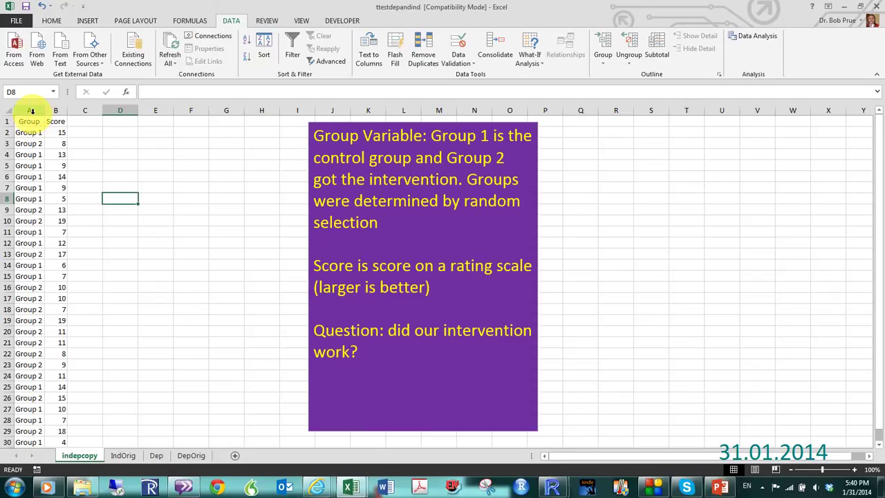
{"action": "left_click", "coordinate": [31, 111]}
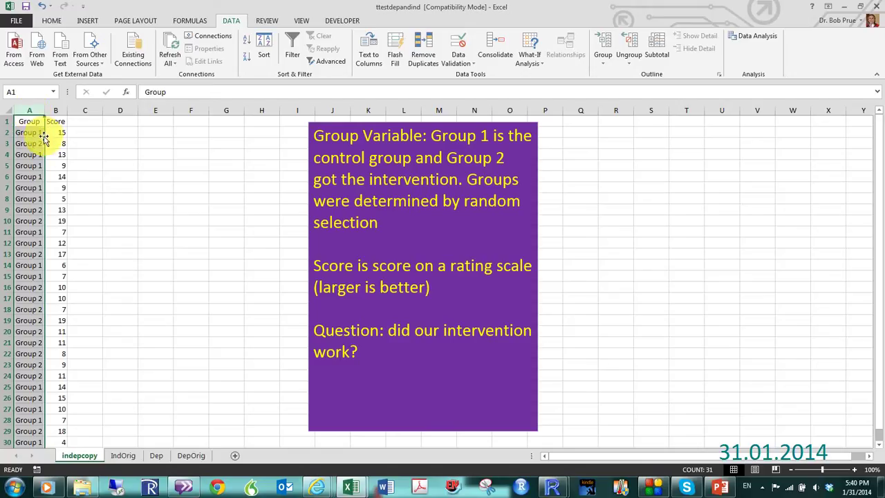
{"action": "left_click", "coordinate": [55, 111]}
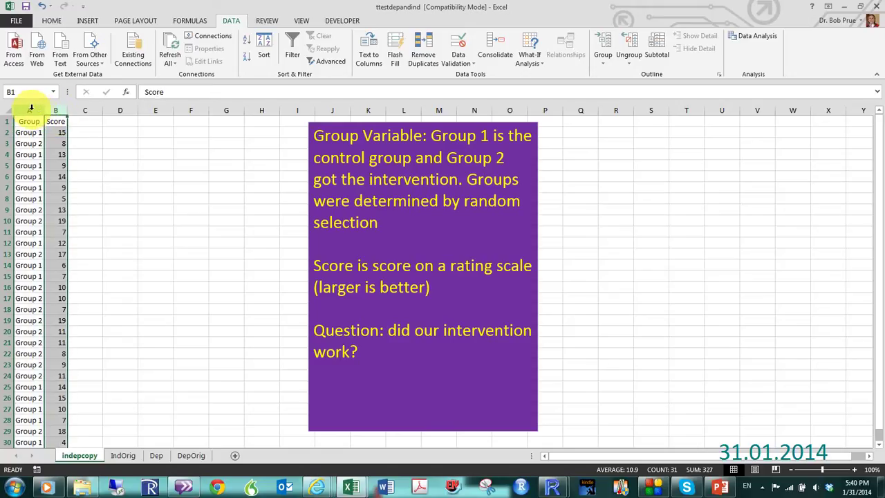
{"action": "left_click", "coordinate": [31, 110]}
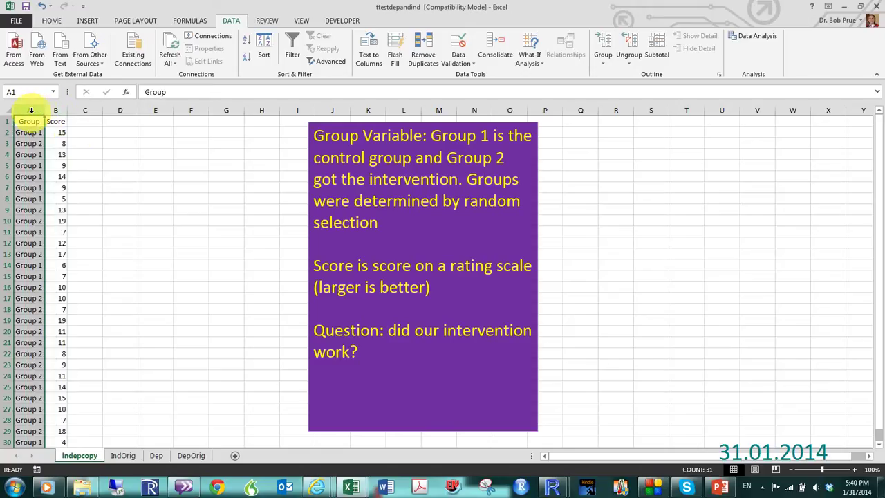
{"action": "left_click", "coordinate": [246, 40]}
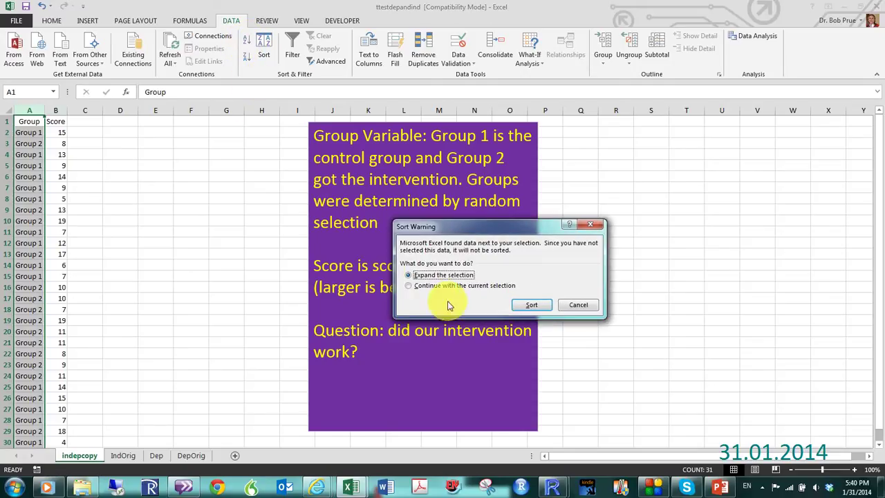
{"action": "left_click", "coordinate": [530, 305]}
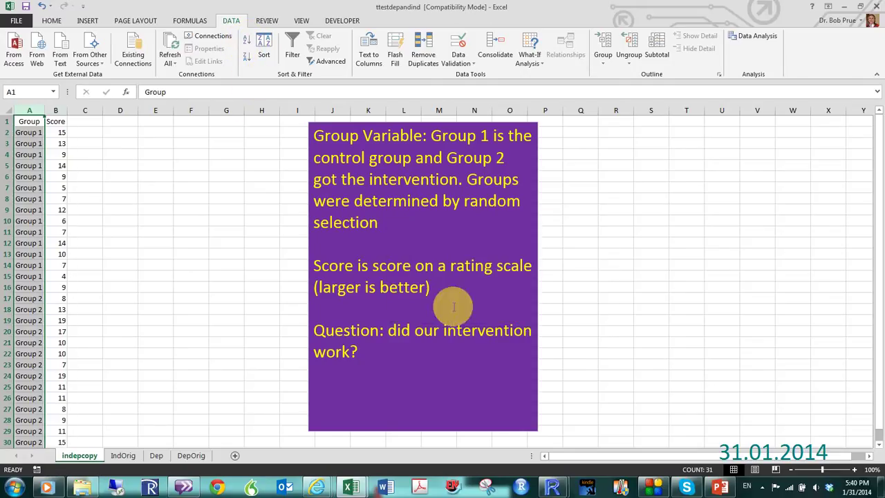
Step: Try pasting the Group 2 scores into C2, then undo the misaligned paste
{"action": "left_click", "coordinate": [32, 289]}
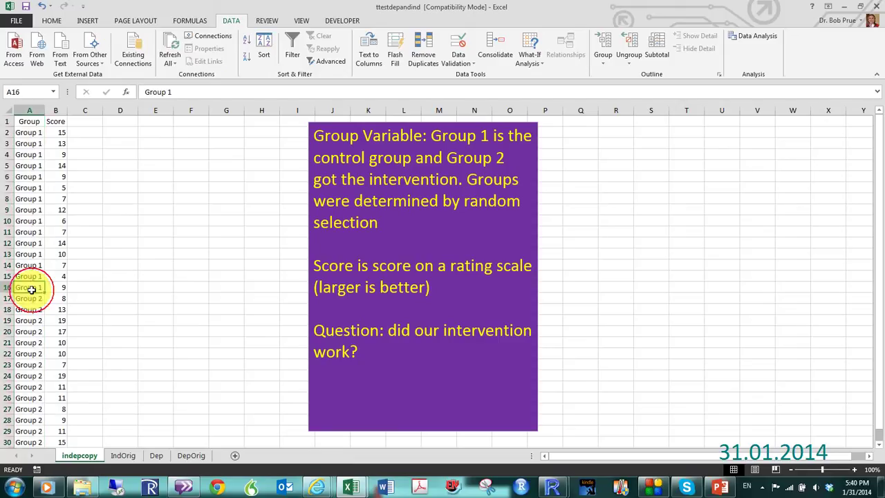
{"action": "left_click", "coordinate": [31, 299]}
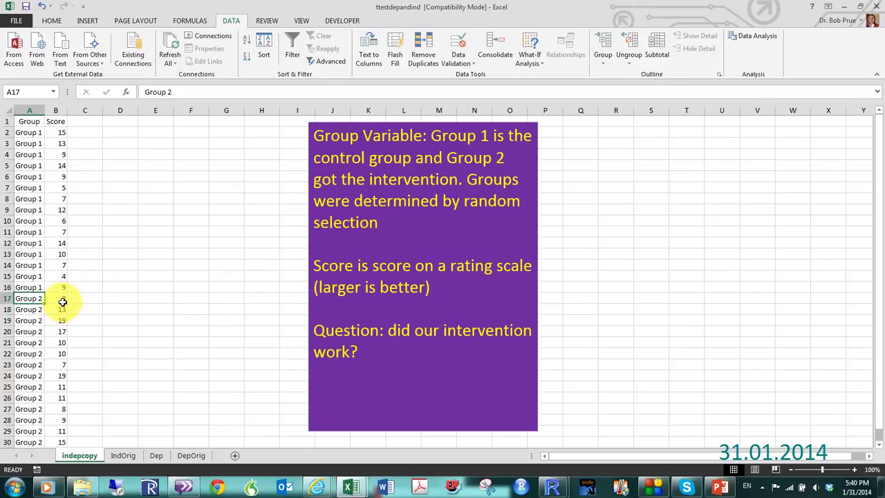
{"action": "mouse_move", "coordinate": [62, 302]}
{"action": "left_mouse_down"}
{"action": "mouse_move", "coordinate": [58, 449]}
{"action": "mouse_move", "coordinate": [65, 300]}
{"action": "left_mouse_up"}
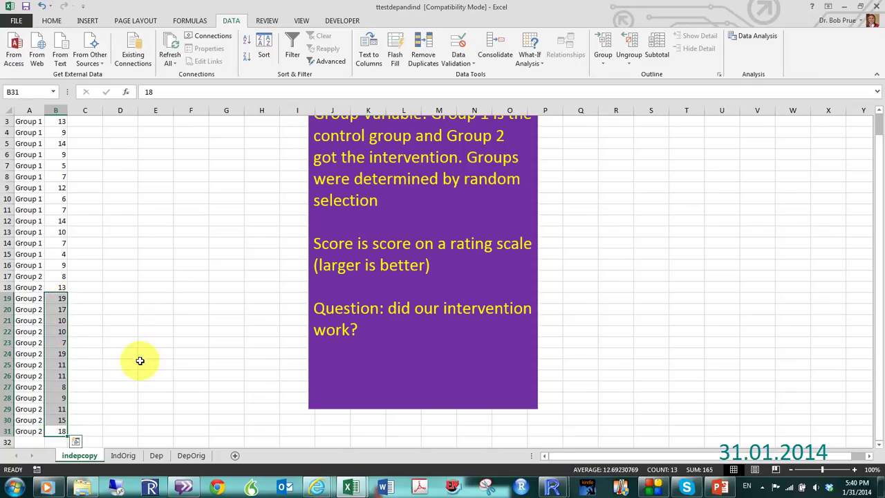
{"action": "key", "text": "ctrl+c"}
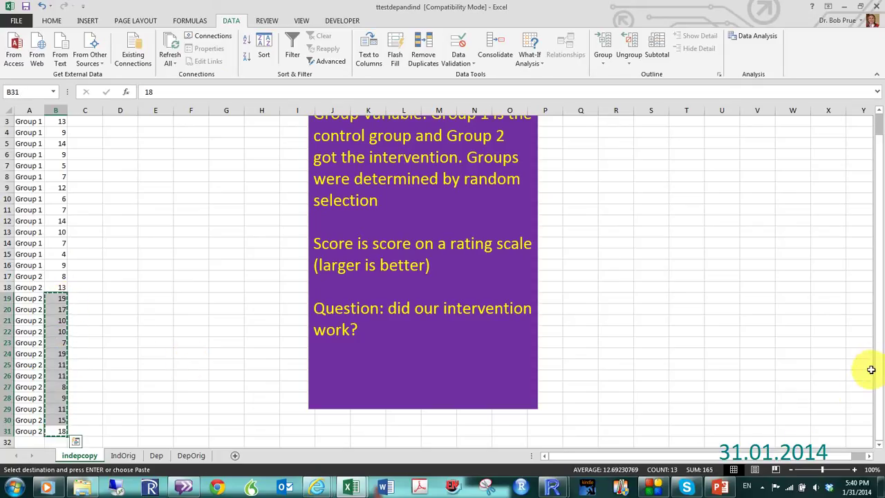
{"action": "scroll", "coordinate": [878, 298], "scroll_direction": "up", "scroll_amount": 1}
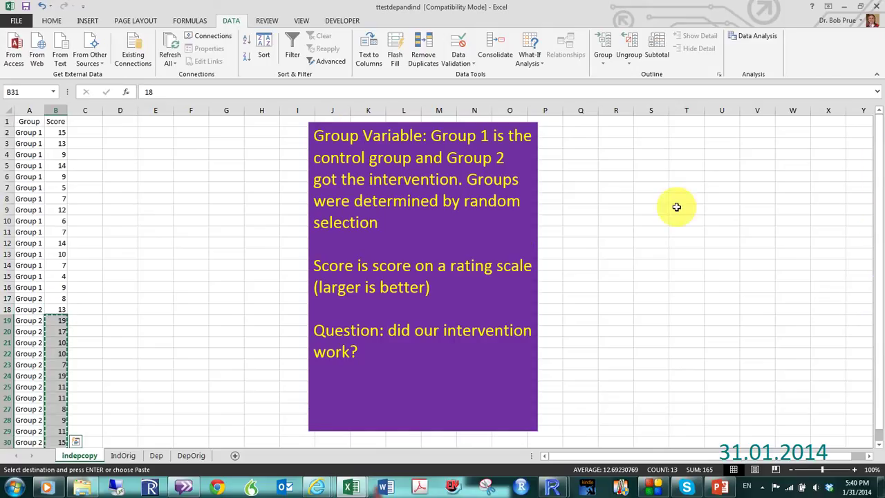
{"action": "left_click", "coordinate": [96, 136]}
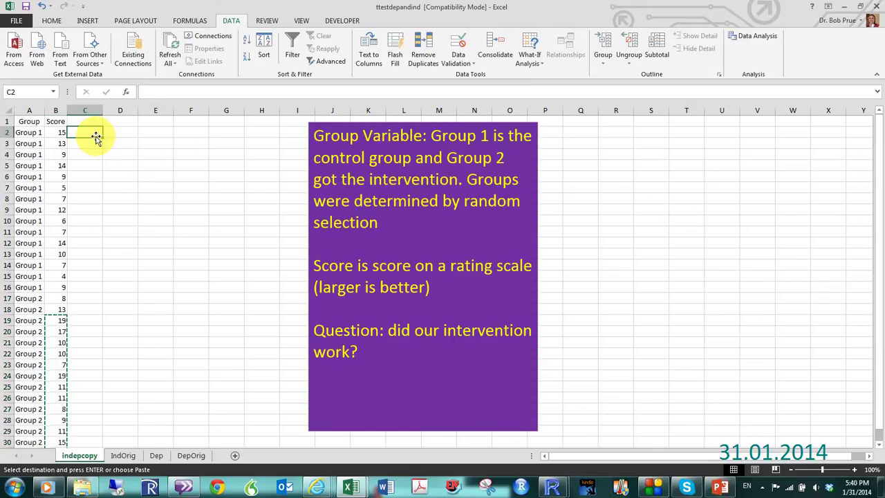
{"action": "key", "text": "ctrl+v"}
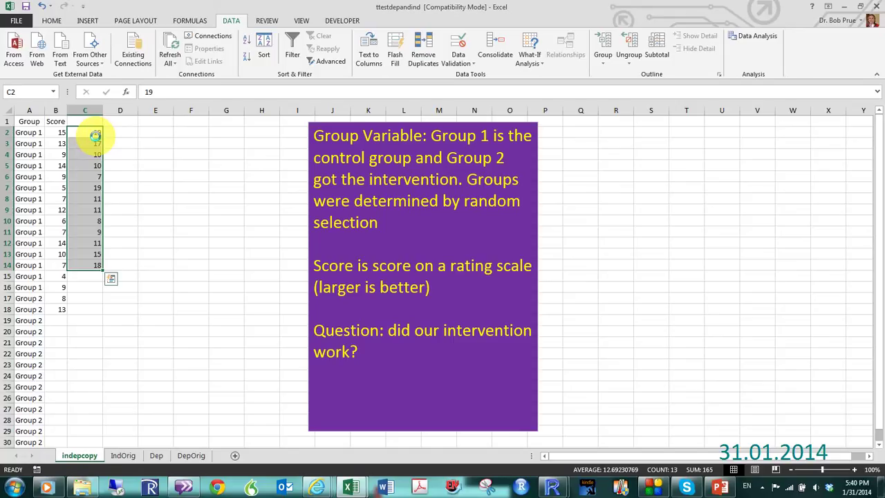
{"action": "key", "text": "ctrl+z"}
Step: Move the Group 2 scores from row 17 down into C2:C16
{"action": "left_click", "coordinate": [110, 307]}
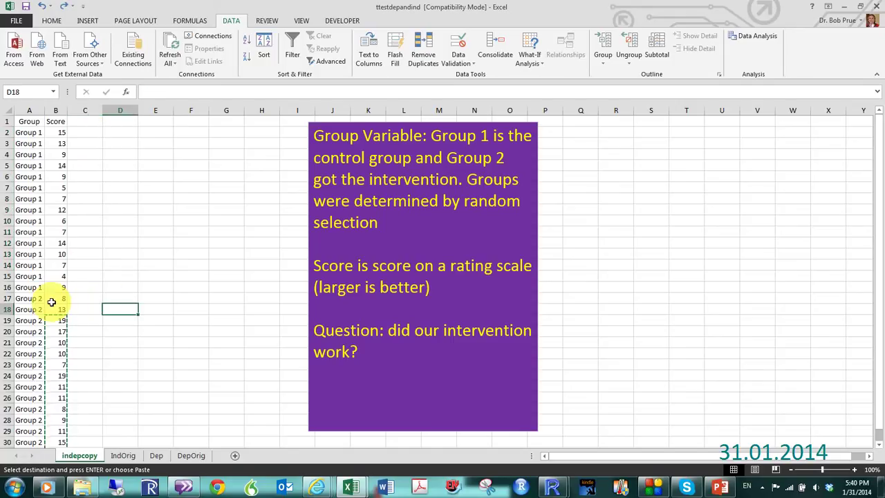
{"action": "left_click_drag", "start_coordinate": [51, 300], "coordinate": [64, 398]}
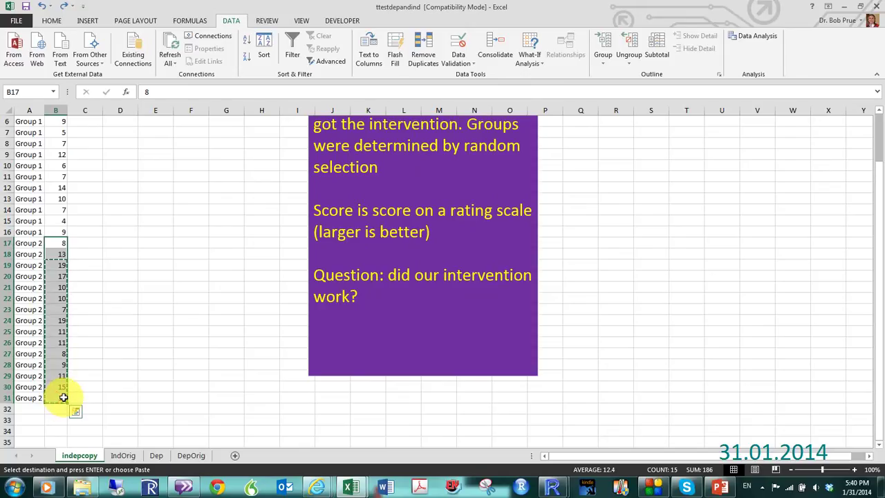
{"action": "key", "text": "ctrl+c"}
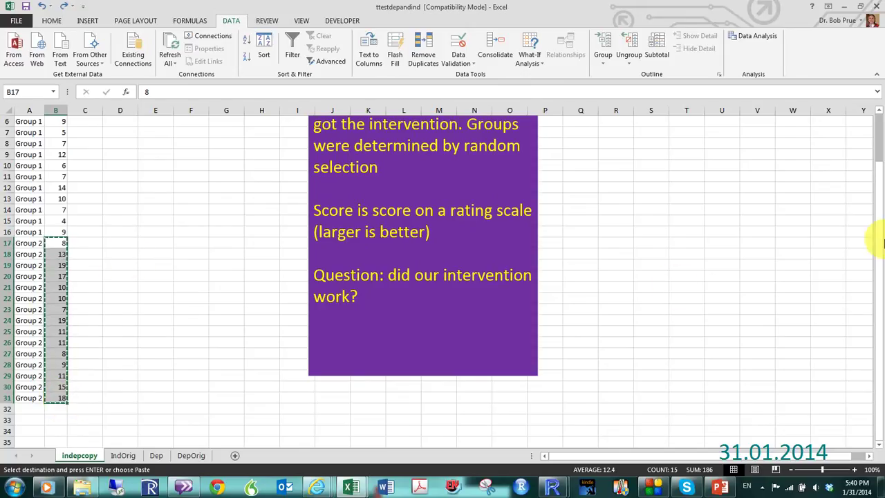
{"action": "scroll", "coordinate": [882, 221], "scroll_direction": "up", "scroll_amount": 2}
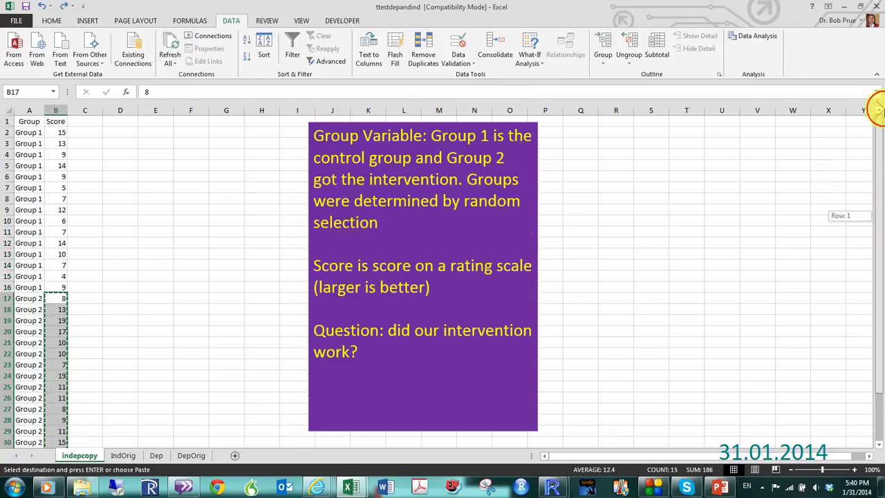
{"action": "left_click", "coordinate": [90, 132]}
{"action": "key", "text": "ctrl+v"}
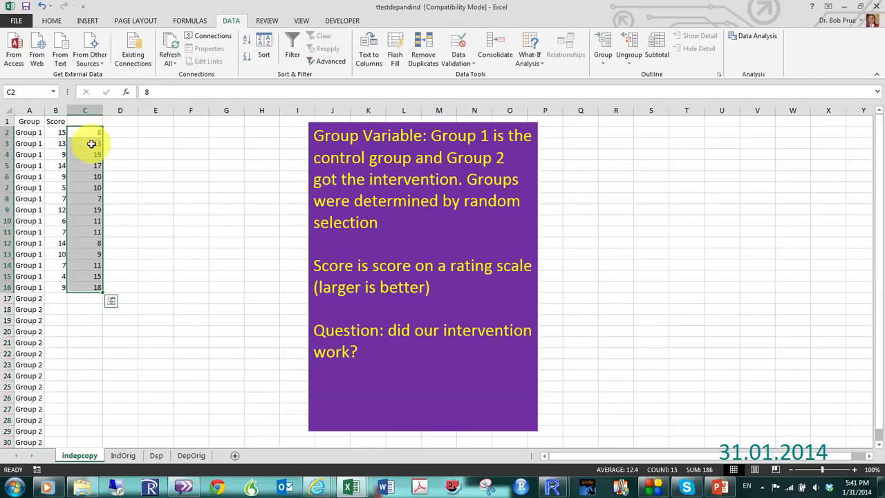
{"action": "left_click", "coordinate": [195, 216]}
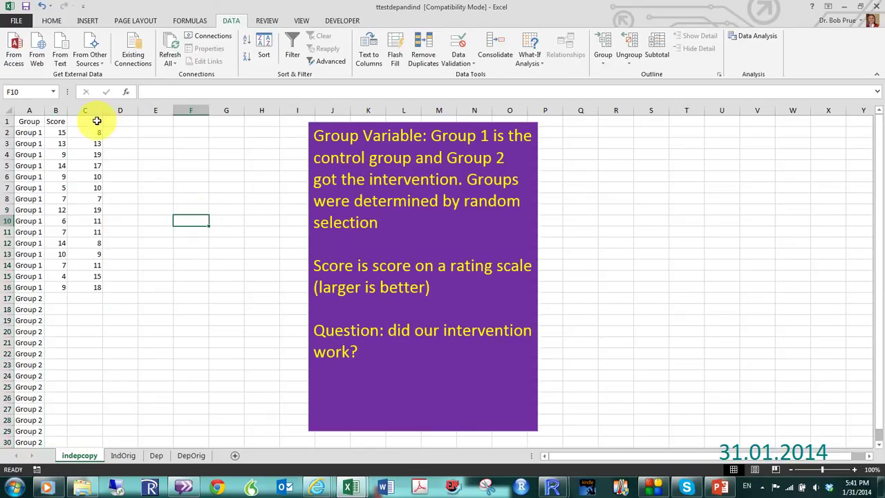
Step: Head column C 'Intervention' and rename the Score heading in B1 to 'Control'
{"action": "left_click", "coordinate": [97, 121]}
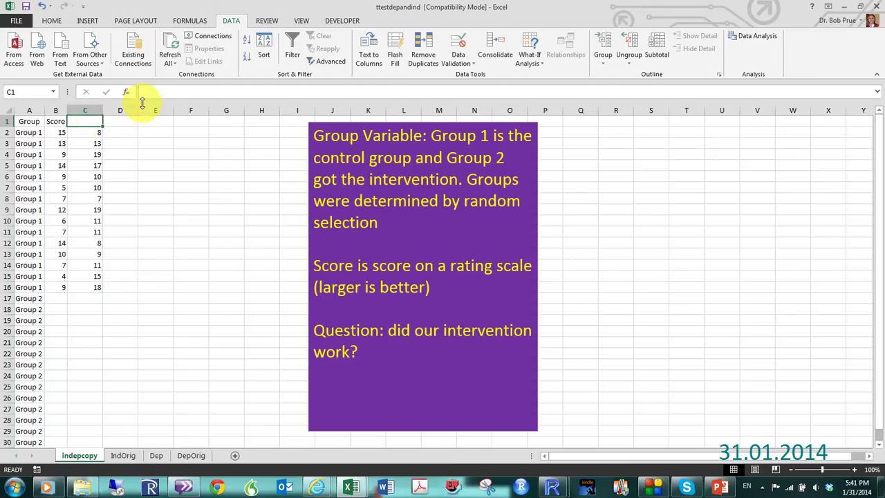
{"action": "left_click", "coordinate": [95, 121]}
{"action": "type", "text": "In"}
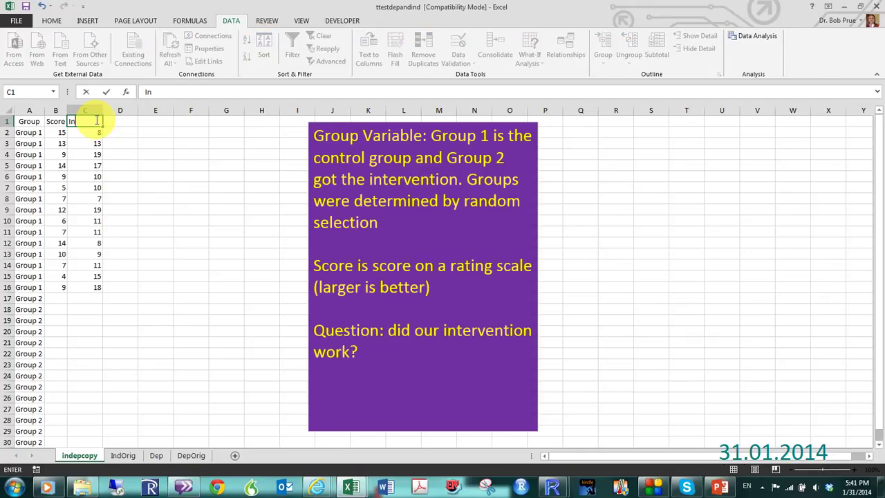
{"action": "type", "text": "tervention"}
{"action": "key", "text": "Return"}
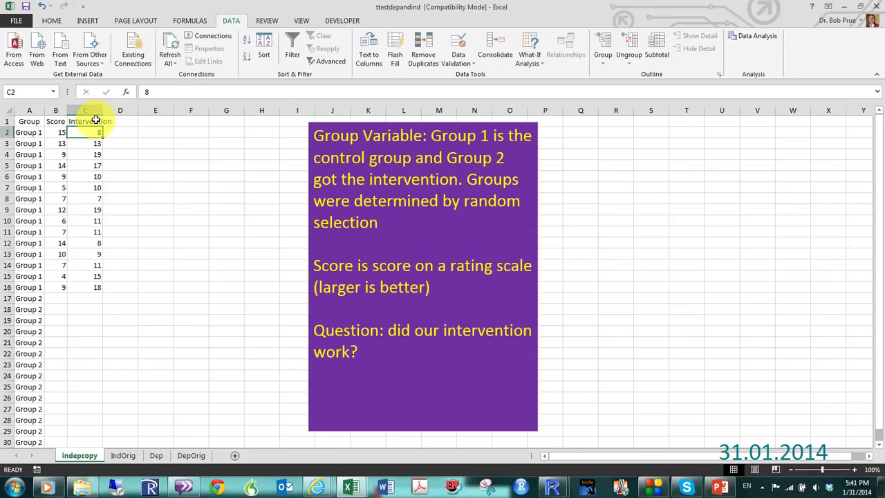
{"action": "left_click", "coordinate": [62, 121]}
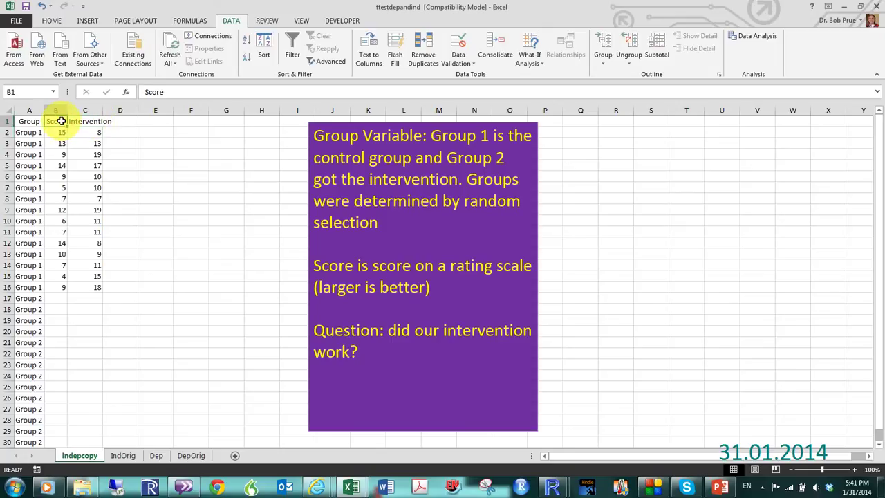
{"action": "type", "text": "Control"}
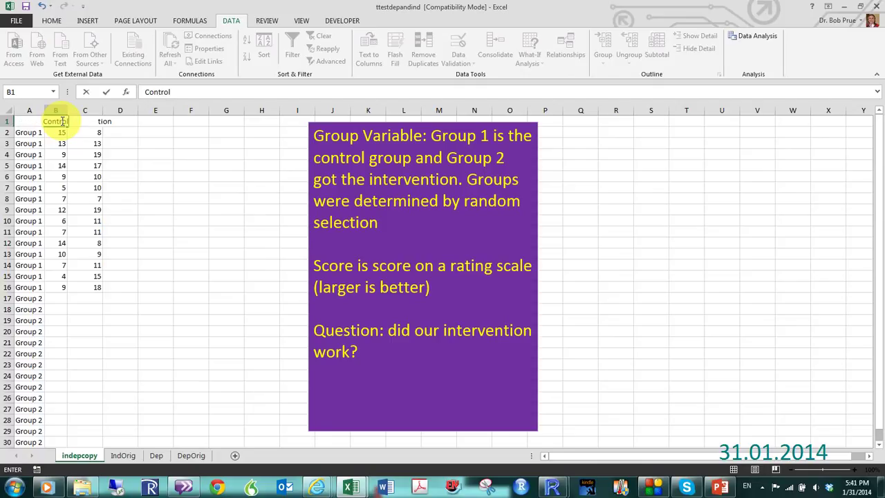
{"action": "key", "text": "Return"}
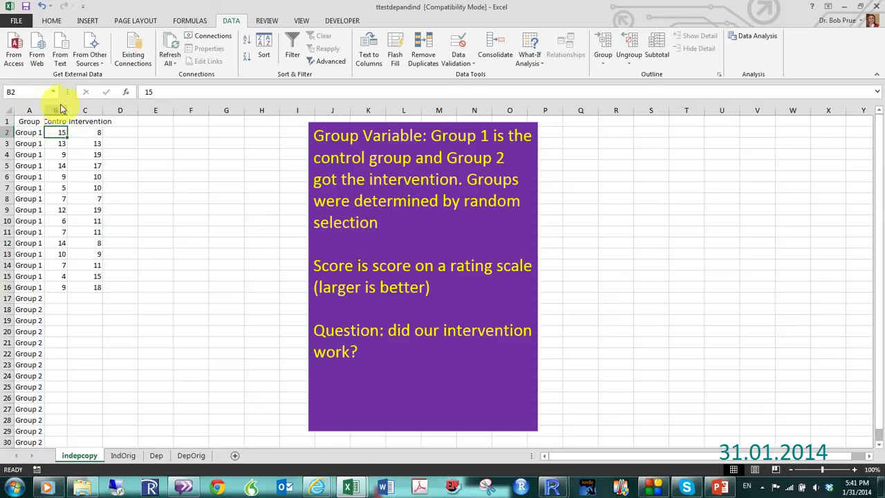
Step: Delete the Group column and autofit the Control and Intervention columns
{"action": "left_click", "coordinate": [28, 111]}
{"action": "right_click", "coordinate": [30, 113]}
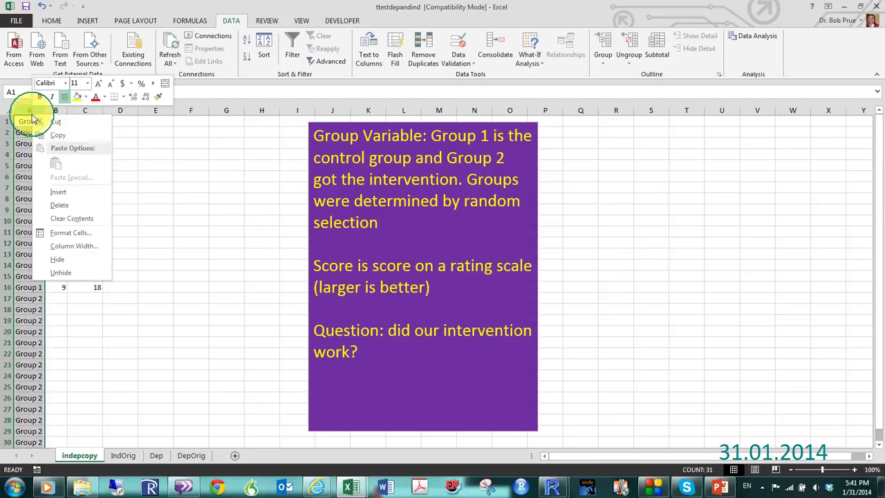
{"action": "left_click", "coordinate": [59, 205]}
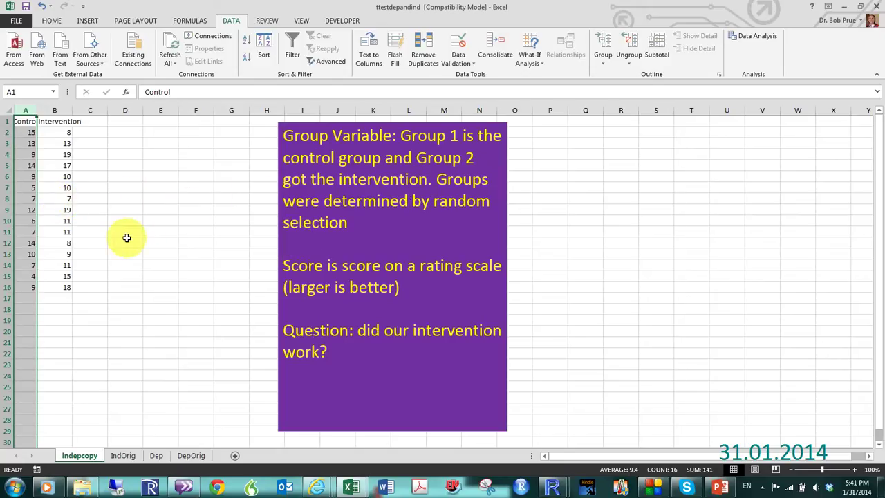
{"action": "double_click", "coordinate": [33, 111]}
{"action": "double_click", "coordinate": [78, 113]}
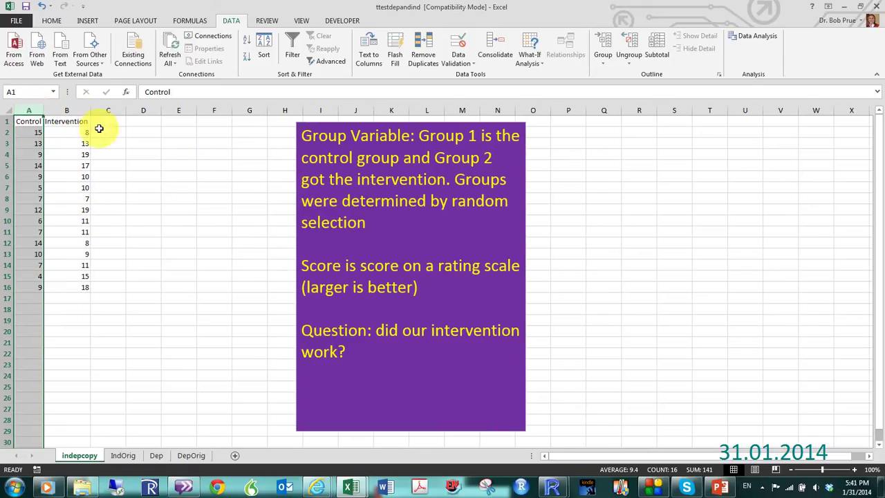
{"action": "left_click", "coordinate": [222, 250]}
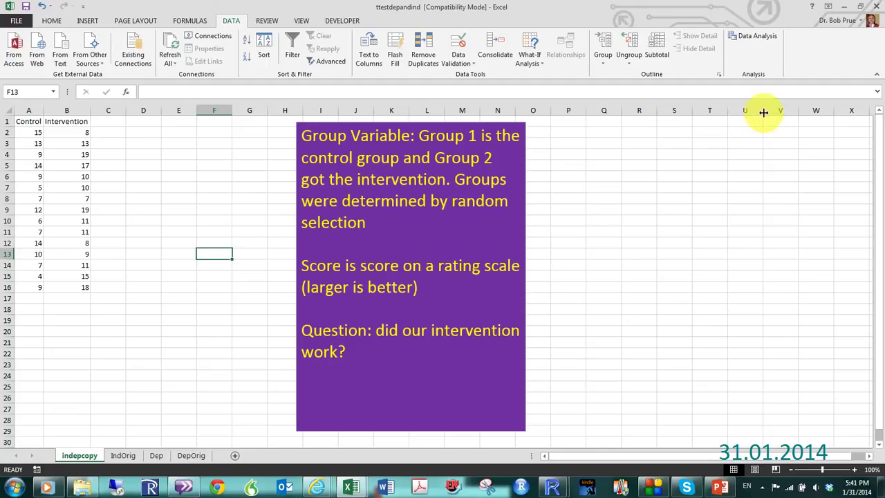
Step: In Data Analysis, choose t-Test: Two-Sample Assuming Unequal Variances over the equal-variances test
{"action": "left_click", "coordinate": [752, 36]}
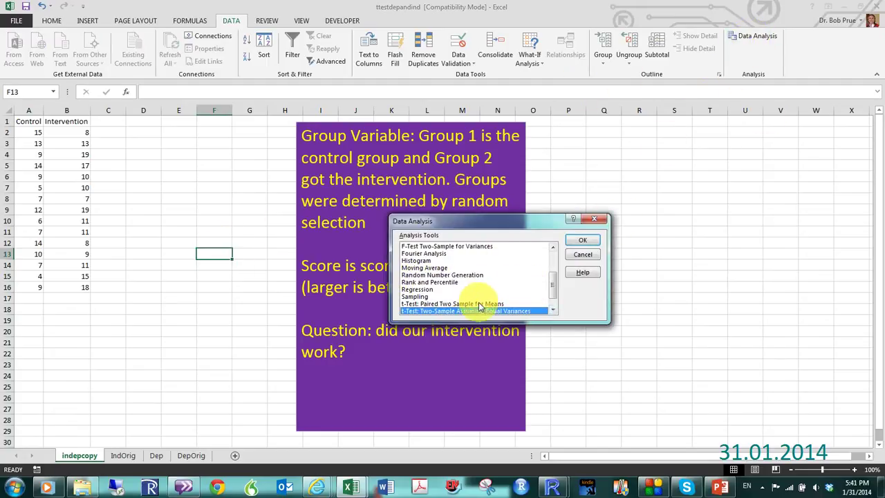
{"action": "left_click", "coordinate": [551, 292]}
{"action": "mouse_move", "coordinate": [551, 292]}
{"action": "left_mouse_down"}
{"action": "mouse_move", "coordinate": [557, 247]}
{"action": "mouse_move", "coordinate": [557, 302]}
{"action": "left_mouse_up"}
{"action": "left_click", "coordinate": [454, 305]}
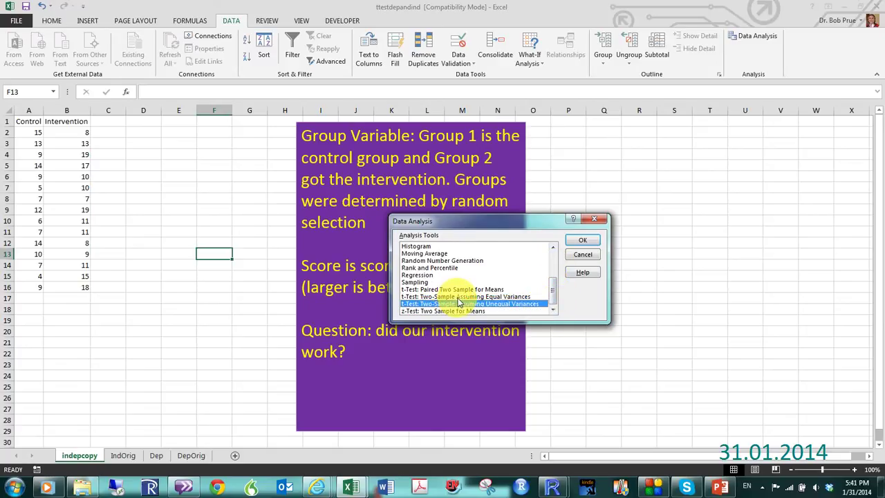
{"action": "left_click", "coordinate": [453, 296]}
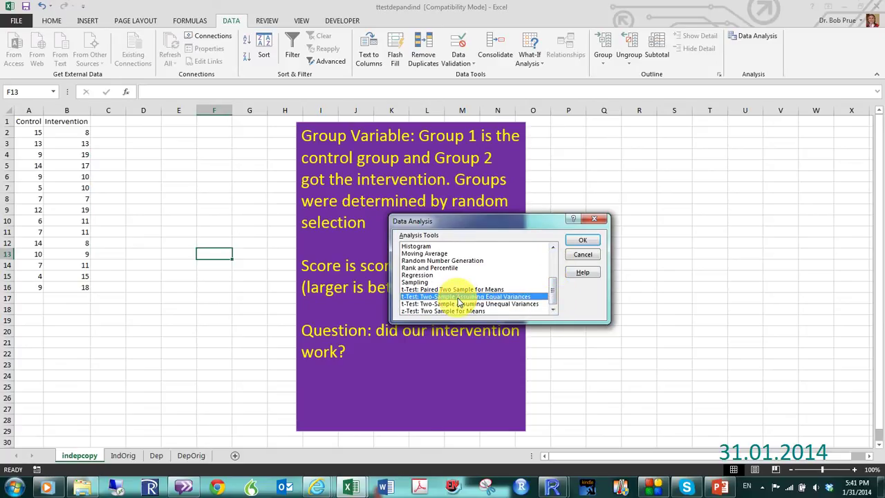
{"action": "left_click", "coordinate": [495, 305]}
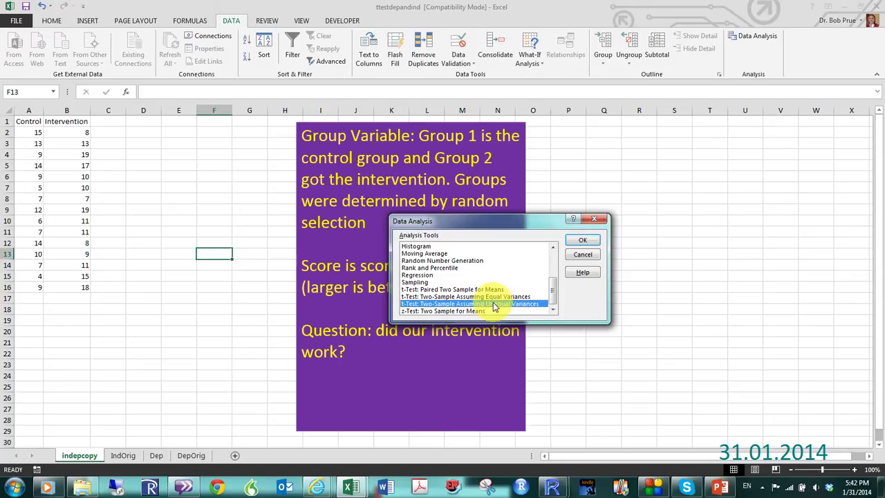
{"action": "left_click", "coordinate": [497, 297]}
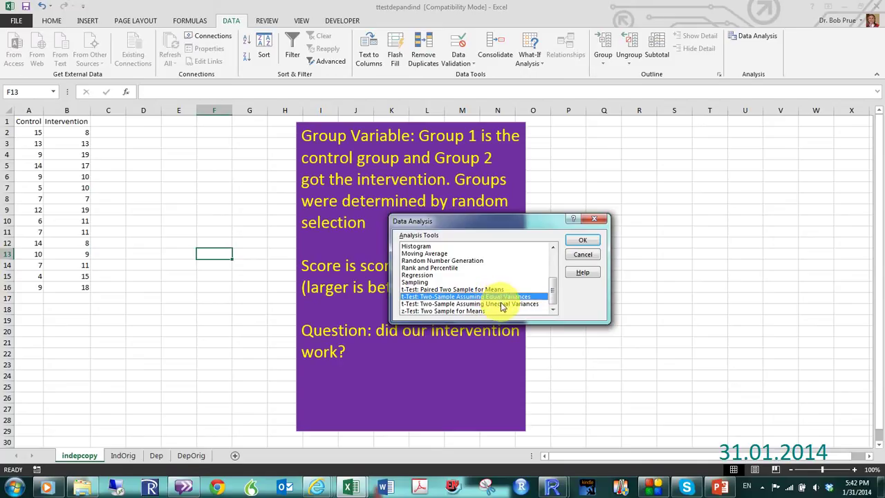
{"action": "left_click", "coordinate": [501, 304]}
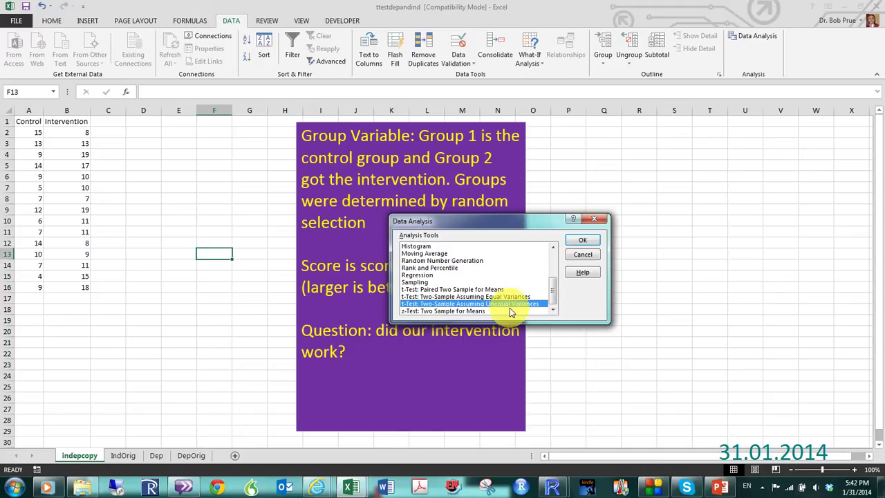
{"action": "left_click", "coordinate": [585, 240]}
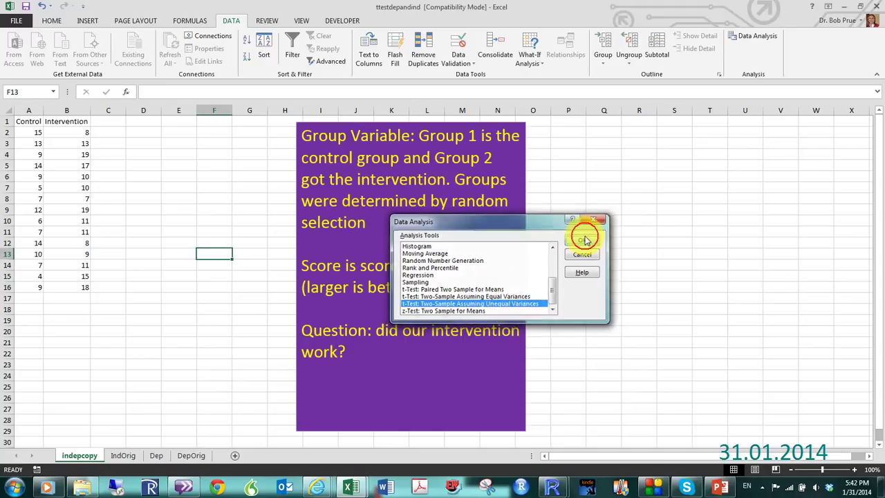
Step: Set Variable 1 Range to A1:A16 and Variable 2 Range to B1:B16
{"action": "left_click", "coordinate": [545, 224]}
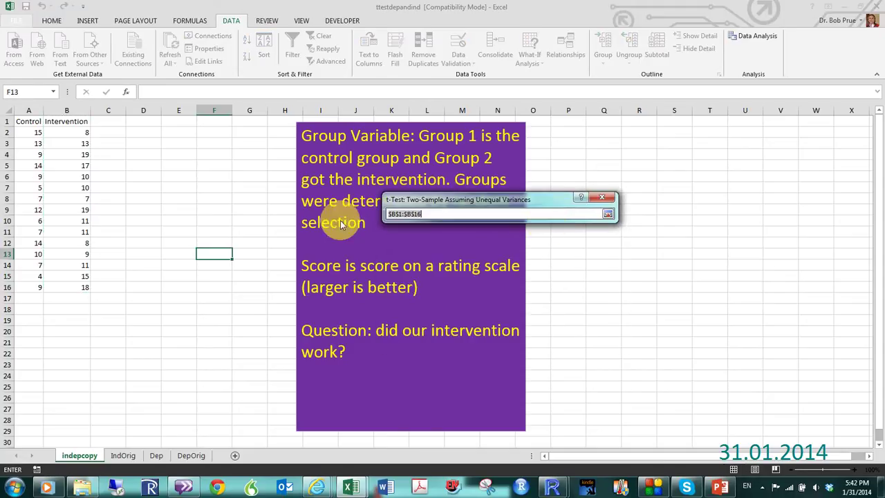
{"action": "left_click", "coordinate": [27, 122]}
{"action": "left_click_drag", "start_coordinate": [29, 132], "coordinate": [21, 286]}
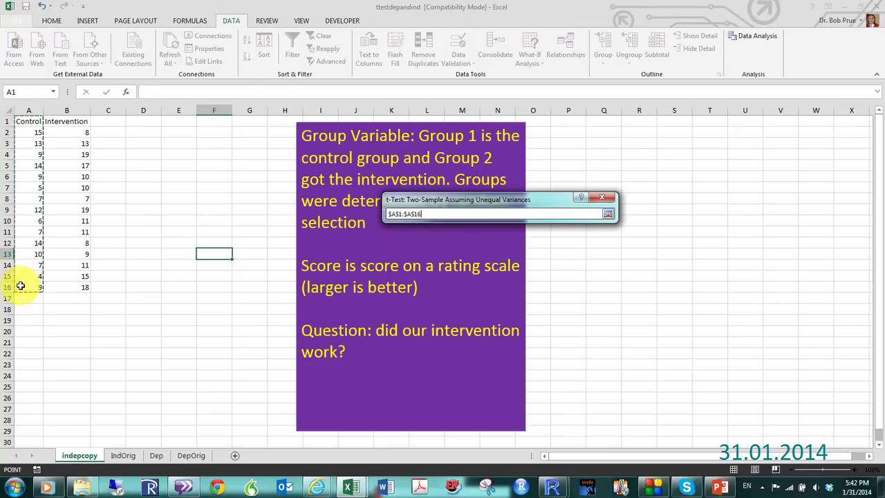
{"action": "left_click", "coordinate": [608, 215]}
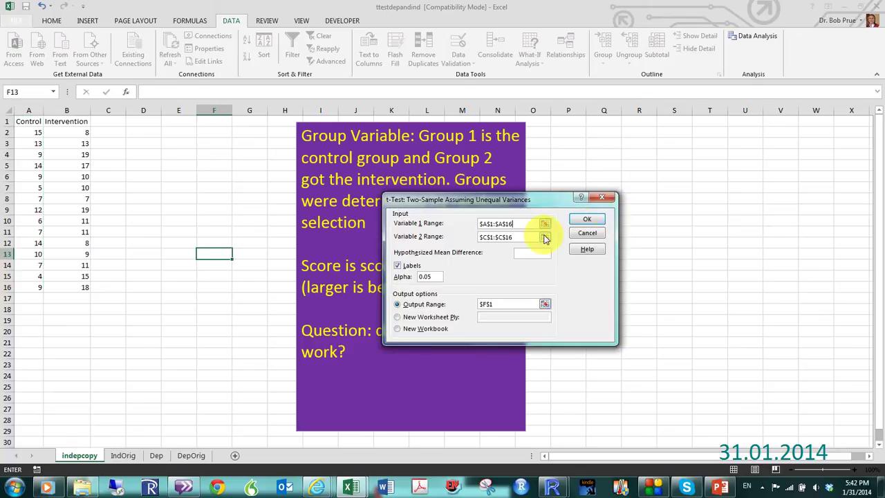
{"action": "left_click", "coordinate": [544, 239]}
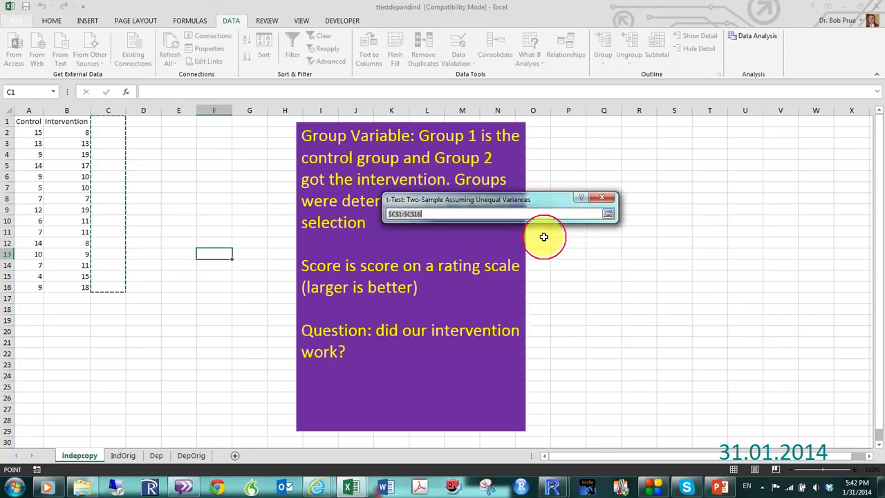
{"action": "left_click_drag", "start_coordinate": [75, 125], "coordinate": [60, 286]}
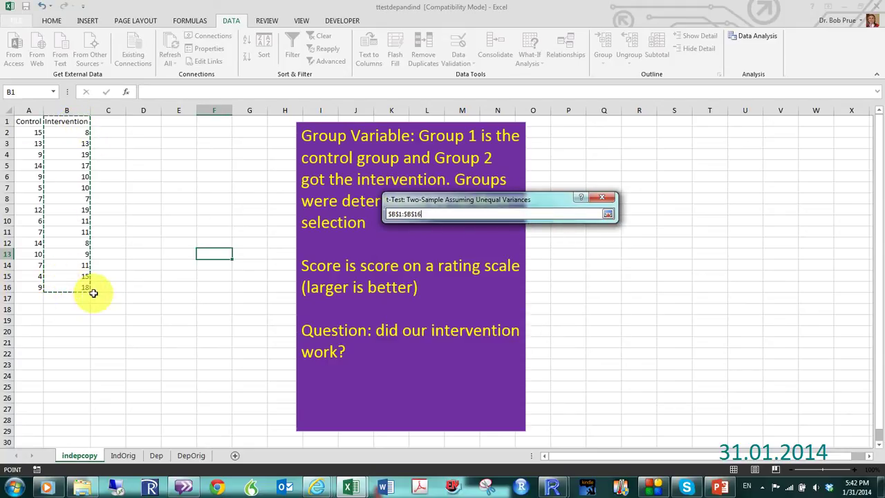
{"action": "left_click", "coordinate": [606, 216]}
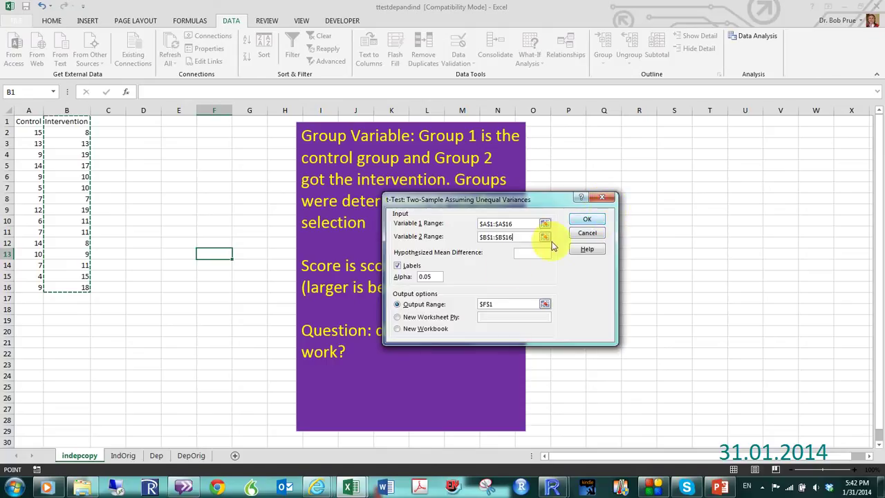
Step: Check Labels, set hypothesized mean difference 0 and output range D1, then run the test
{"action": "left_click", "coordinate": [399, 267]}
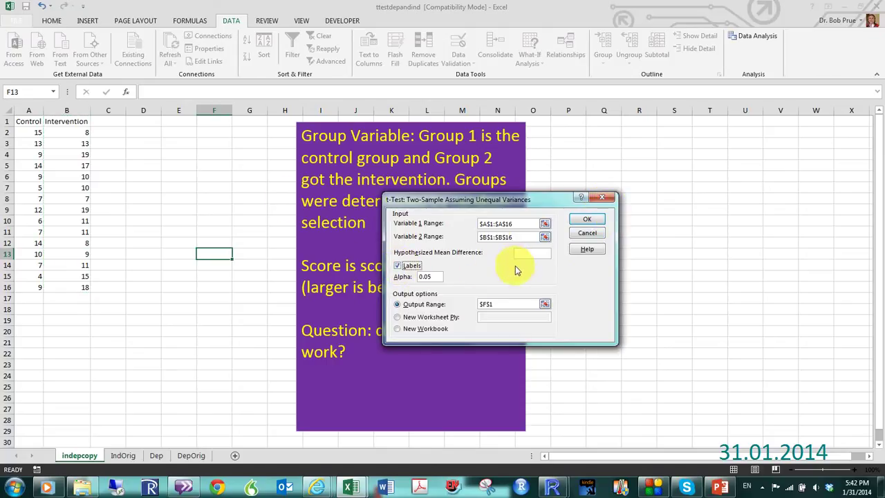
{"action": "left_click", "coordinate": [533, 254]}
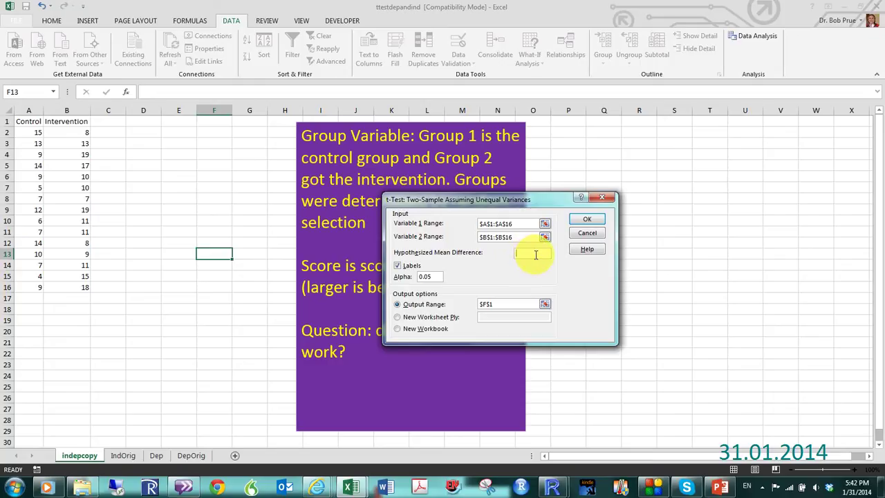
{"action": "type", "text": "0"}
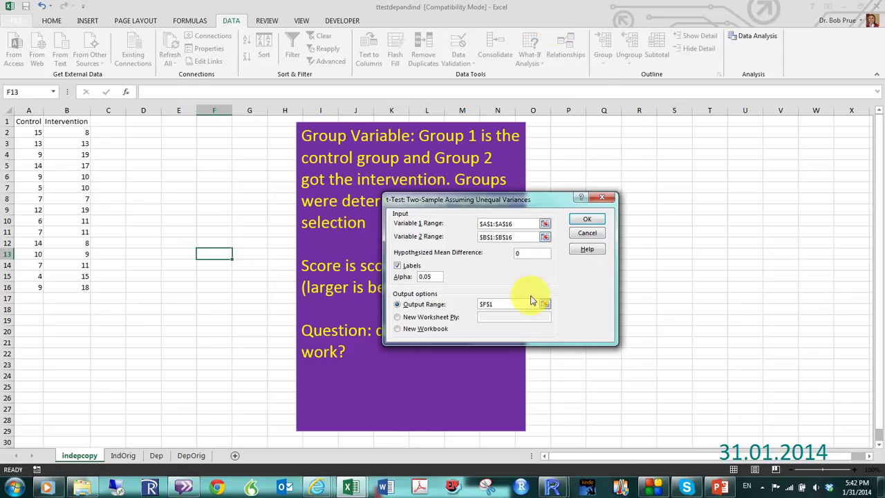
{"action": "left_click", "coordinate": [545, 305]}
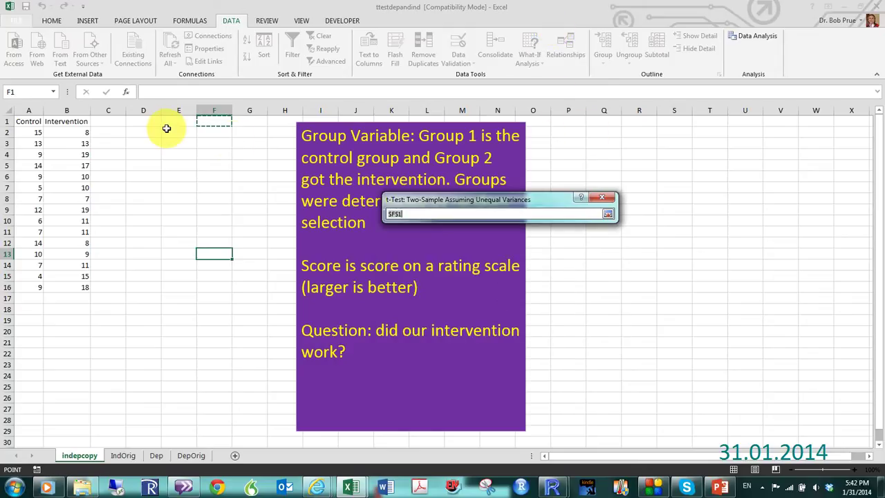
{"action": "left_click", "coordinate": [143, 121]}
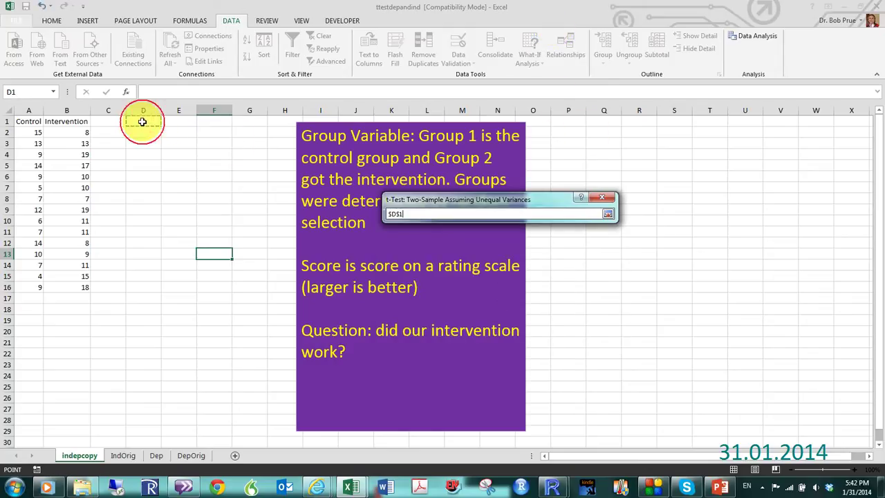
{"action": "left_click", "coordinate": [607, 216]}
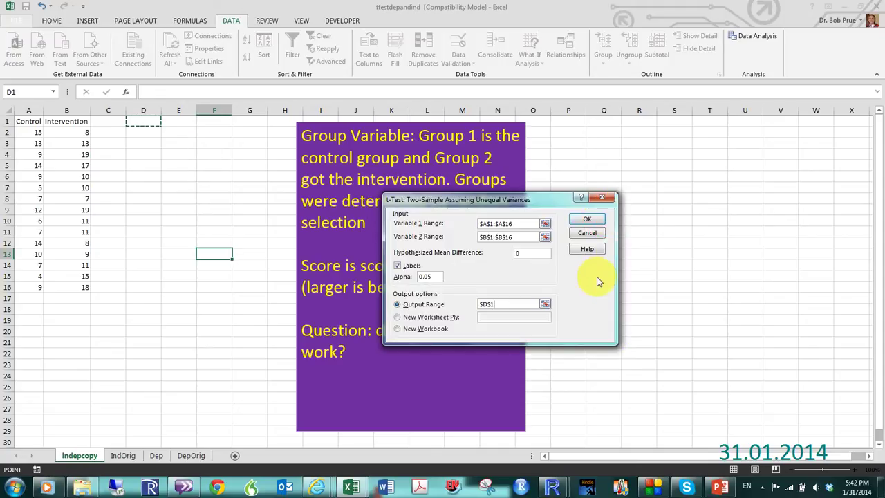
{"action": "left_click", "coordinate": [588, 220]}
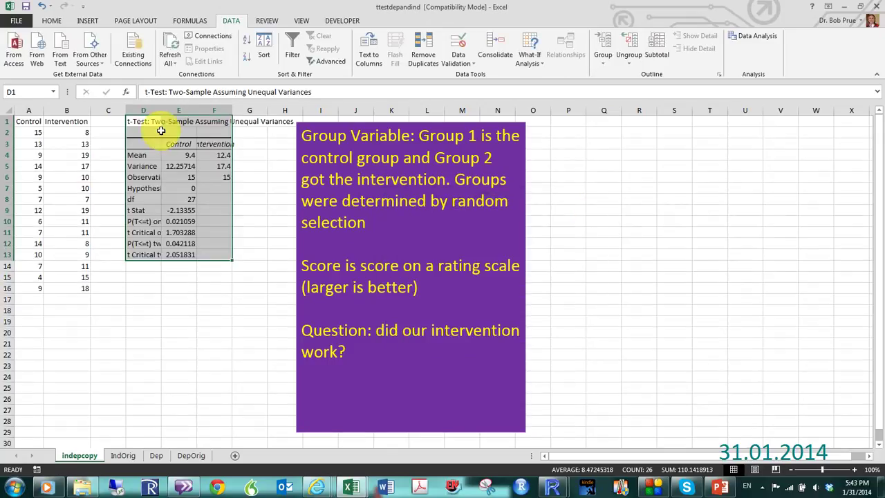
Step: Autofit column D and show E9:E13 with two decimals (t Stat -2.13, two-tail P 0.04)
{"action": "double_click", "coordinate": [164, 111]}
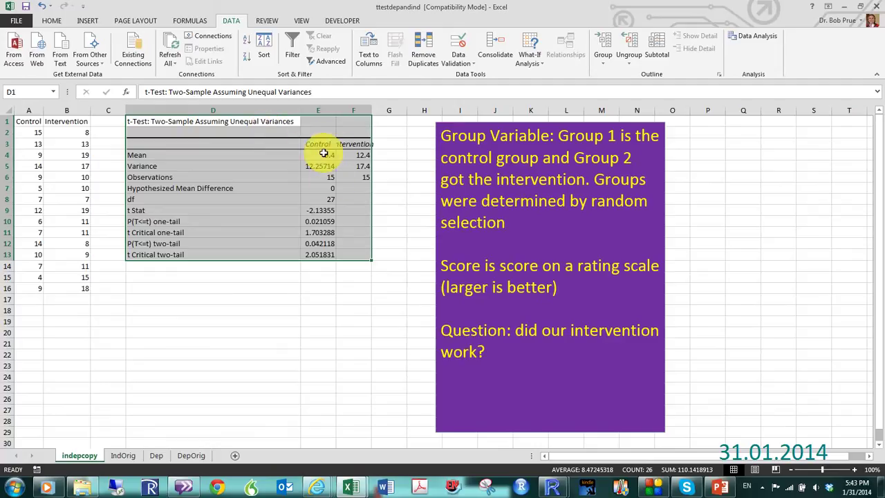
{"action": "left_click", "coordinate": [324, 221]}
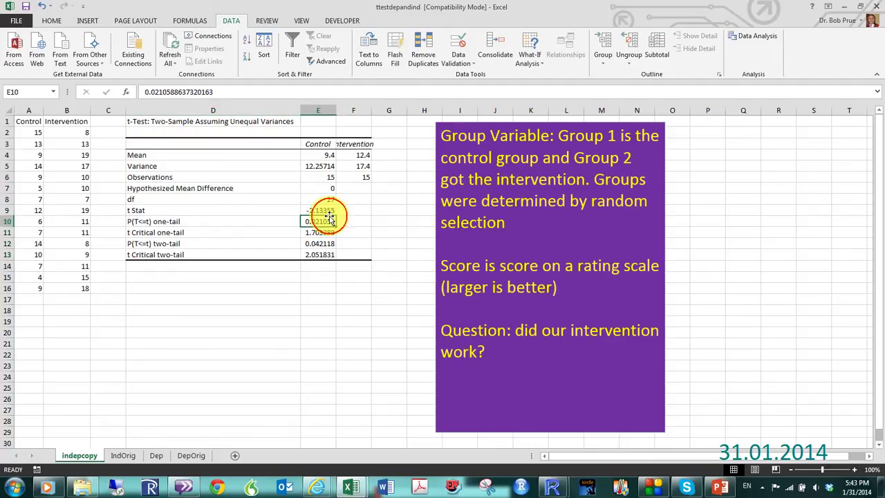
{"action": "left_click_drag", "start_coordinate": [322, 210], "coordinate": [326, 254]}
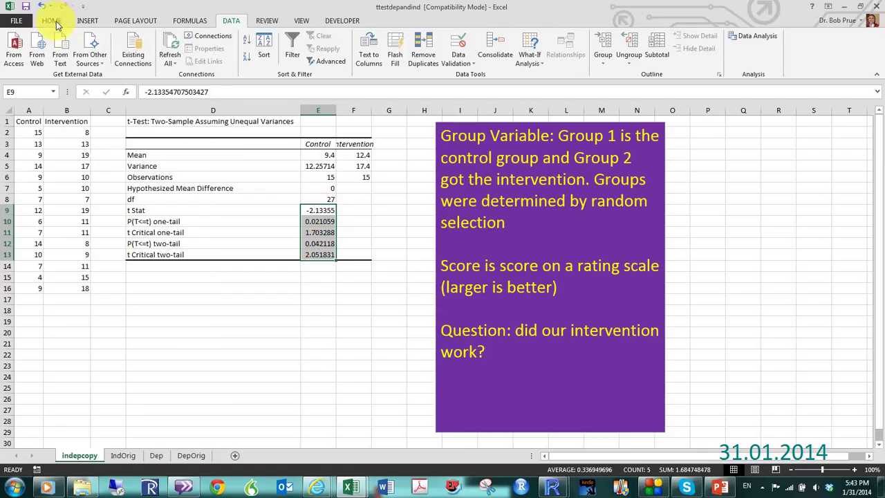
{"action": "left_click", "coordinate": [51, 20]}
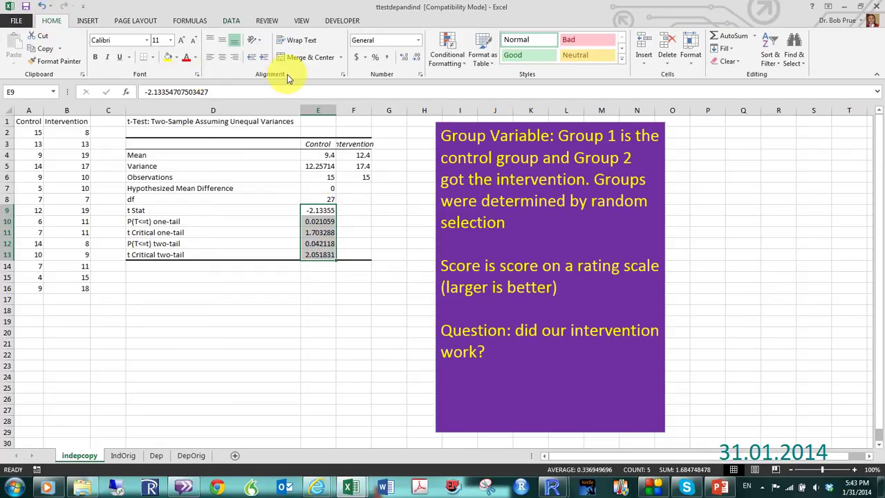
{"action": "left_click", "coordinate": [414, 62]}
{"action": "left_click", "coordinate": [414, 62]}
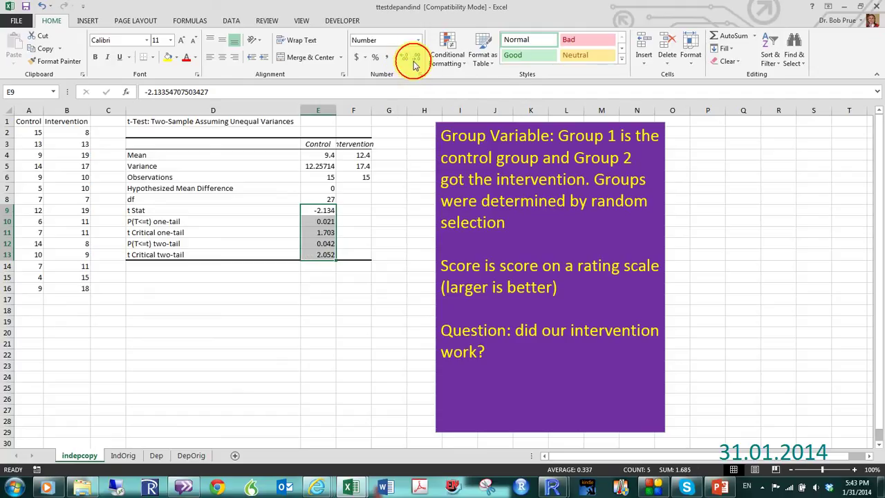
{"action": "left_click", "coordinate": [414, 62]}
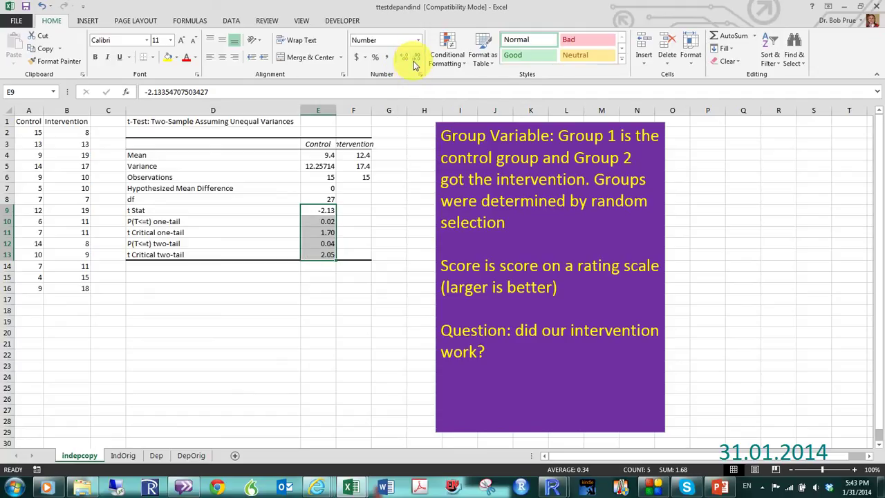
{"action": "left_click", "coordinate": [329, 166]}
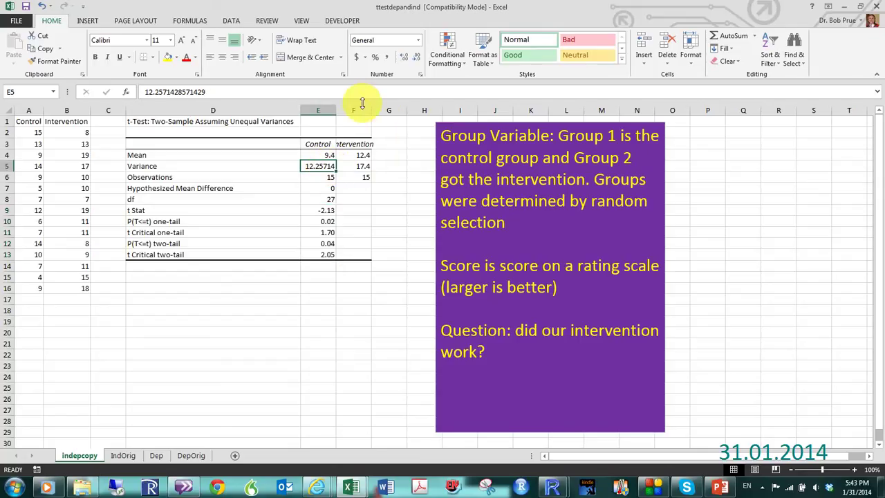
Step: Fill the t Stat, one-tail t Critical and one-tail p-value cells yellow
{"action": "left_click", "coordinate": [322, 211]}
{"action": "left_click", "coordinate": [169, 59]}
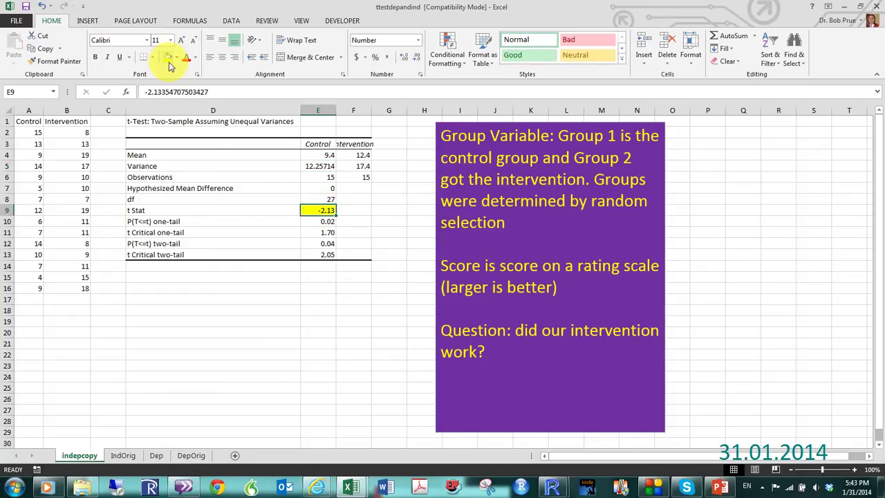
{"action": "left_click", "coordinate": [855, 471]}
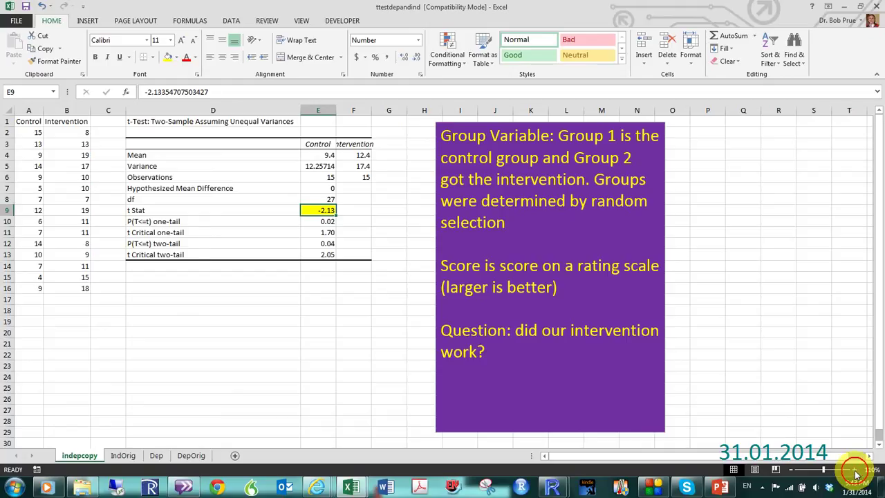
{"action": "left_click", "coordinate": [855, 470]}
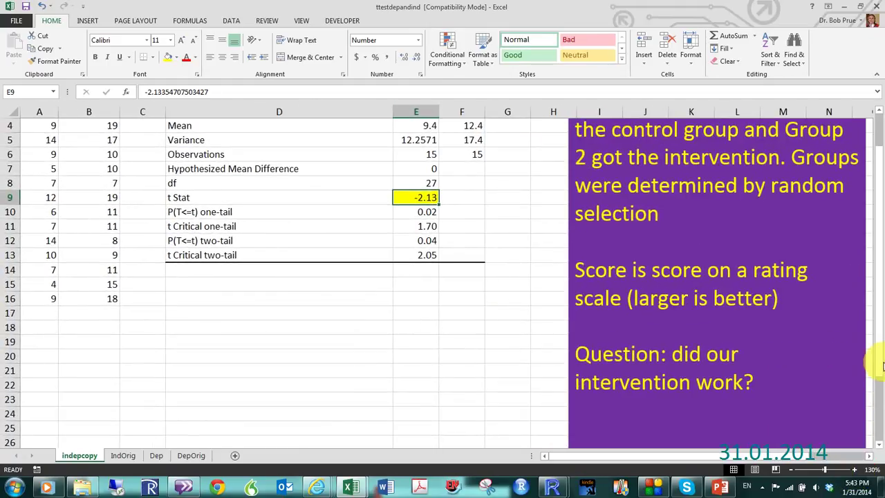
{"action": "left_click_drag", "start_coordinate": [882, 366], "coordinate": [880, 343]}
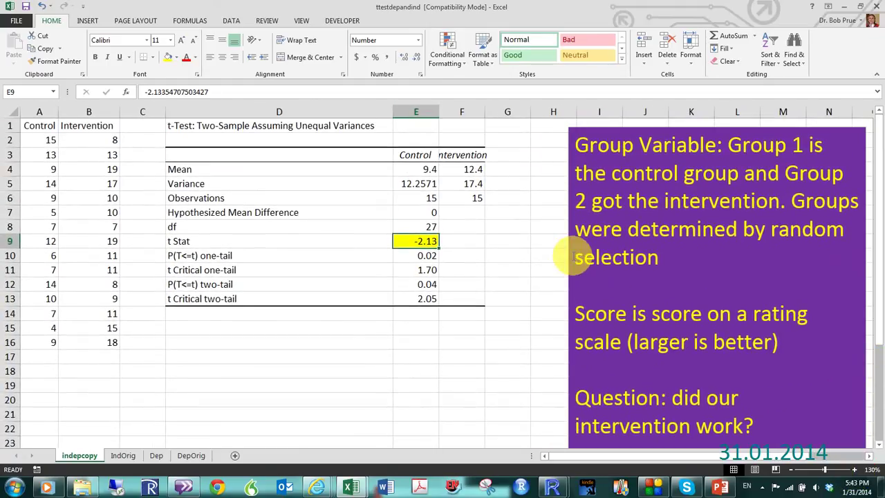
{"action": "left_click", "coordinate": [423, 271]}
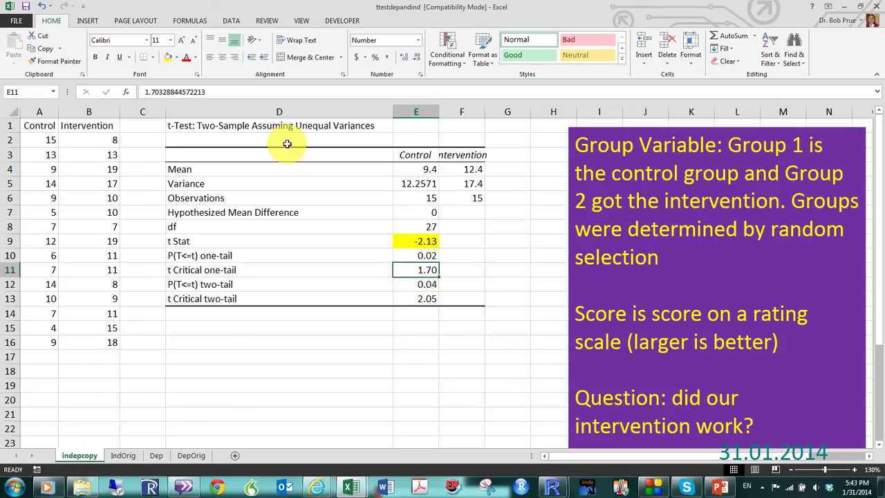
{"action": "left_click", "coordinate": [169, 59]}
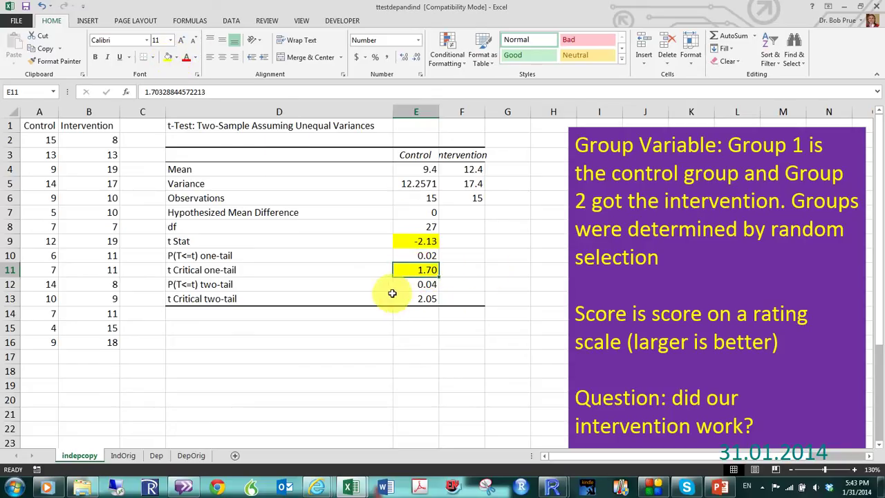
{"action": "left_click", "coordinate": [418, 257]}
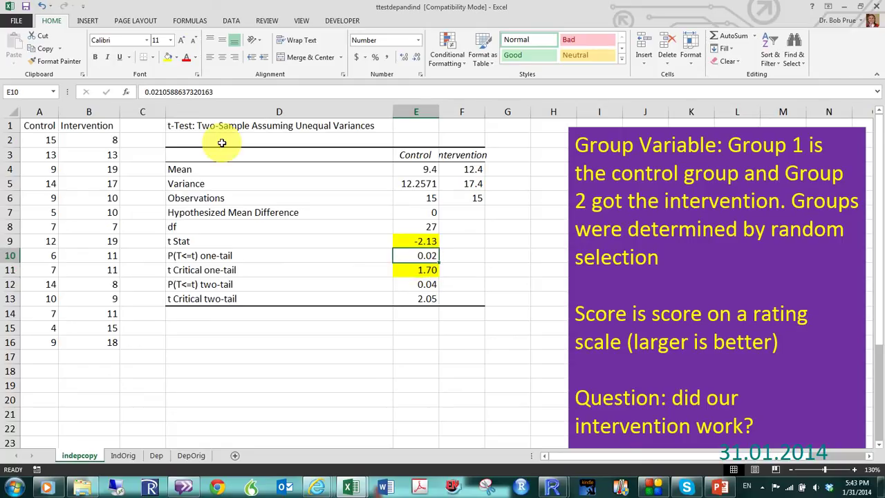
{"action": "left_click", "coordinate": [166, 60]}
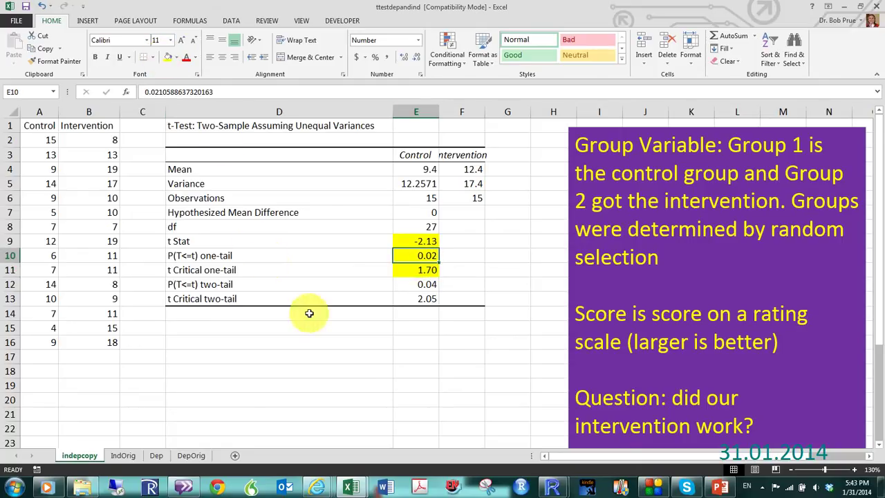
{"action": "left_click", "coordinate": [385, 354]}
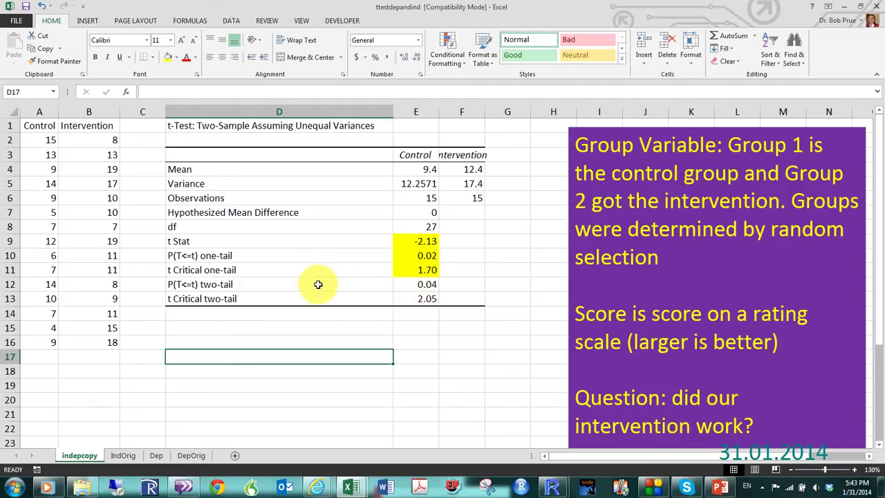
Step: Shade the P(T<=t) one-tail label and value D10:E10 light blue
{"action": "left_click_drag", "start_coordinate": [208, 256], "coordinate": [406, 259]}
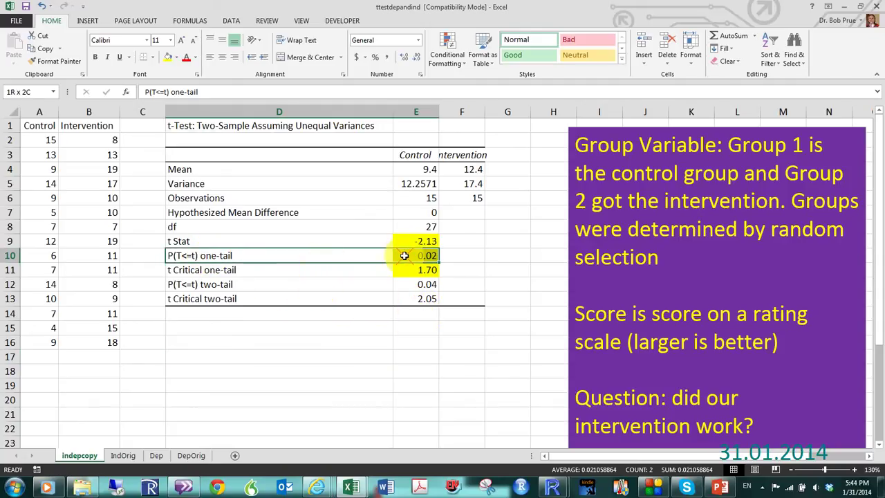
{"action": "left_click", "coordinate": [177, 58]}
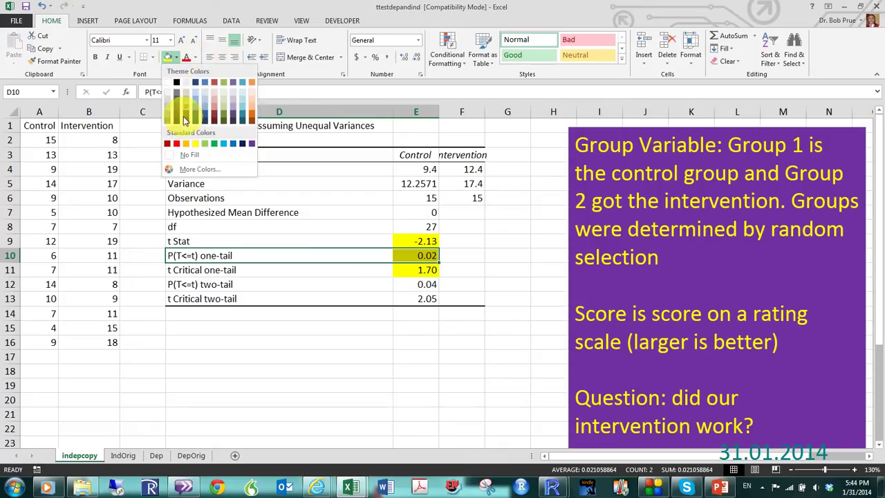
{"action": "left_click", "coordinate": [197, 92]}
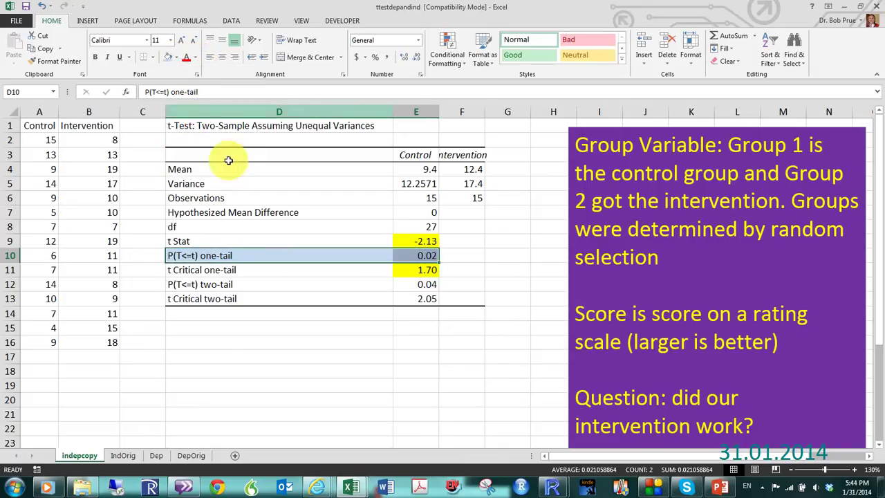
{"action": "left_click", "coordinate": [307, 309]}
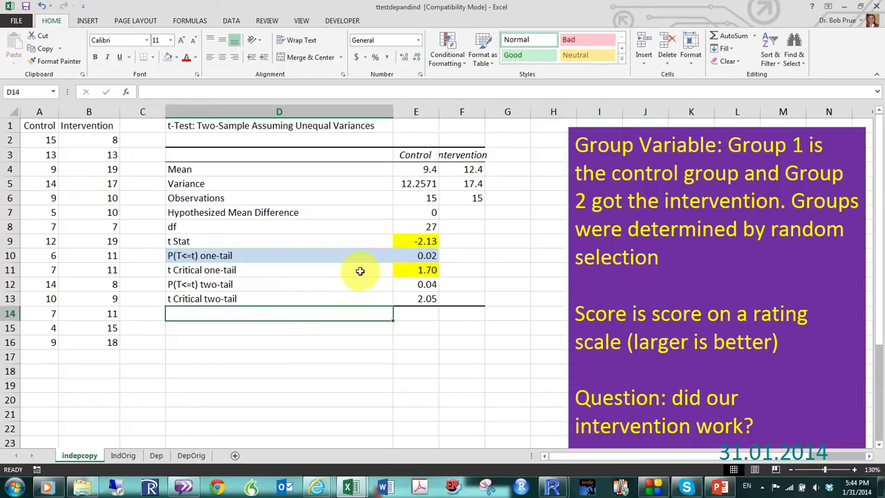
{"action": "left_click", "coordinate": [420, 244]}
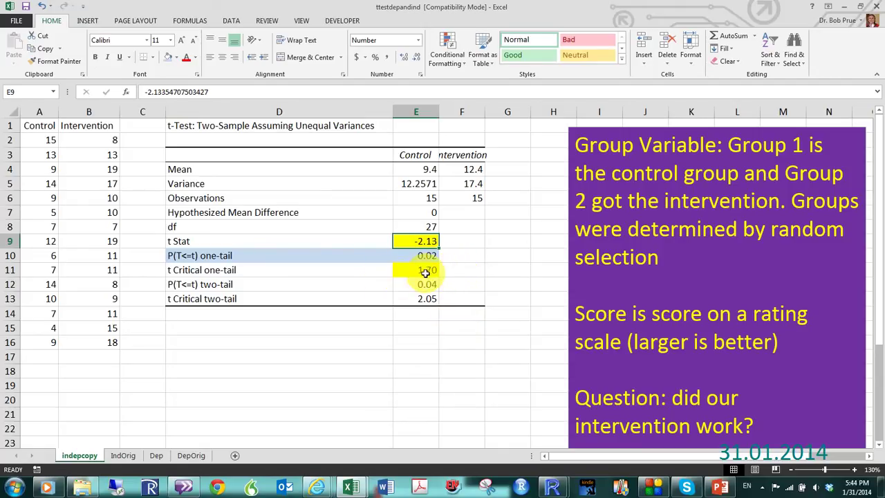
{"action": "left_click", "coordinate": [312, 269]}
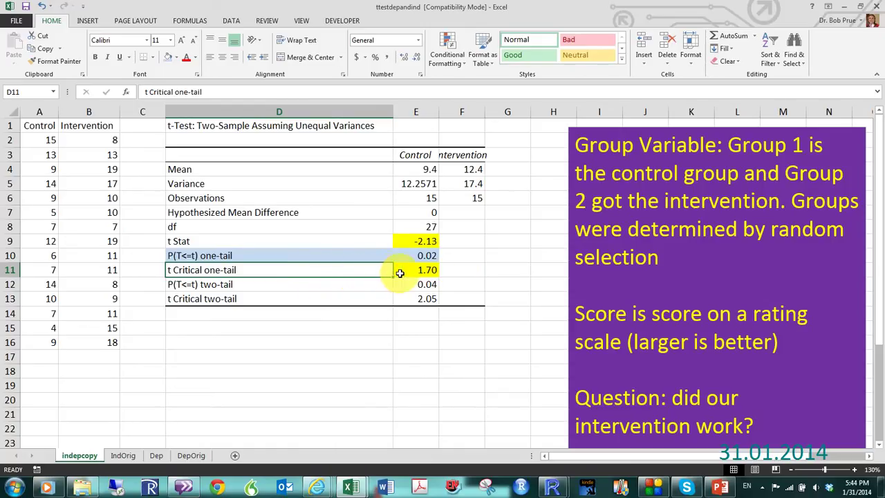
{"action": "left_click", "coordinate": [422, 244]}
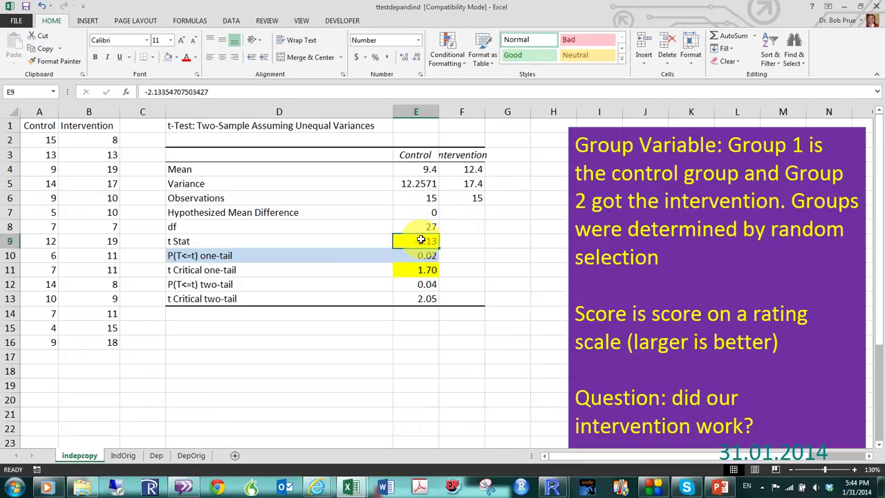
{"action": "left_click", "coordinate": [377, 271]}
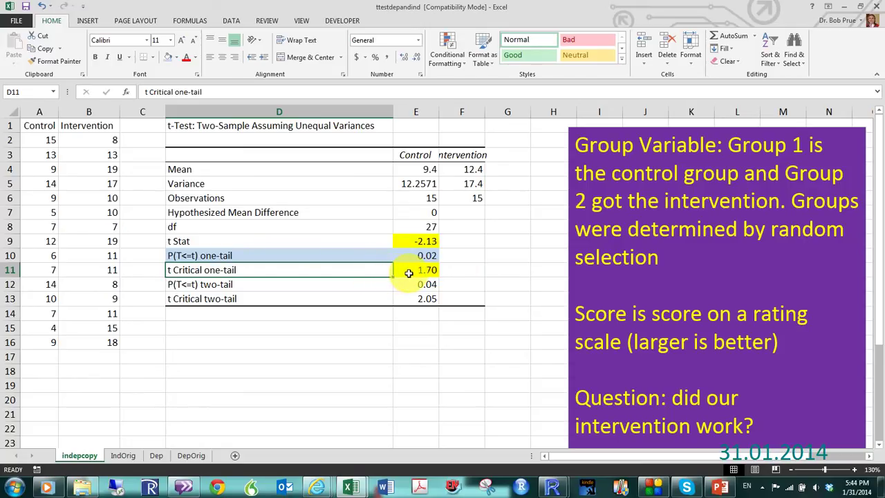
{"action": "left_click", "coordinate": [409, 273]}
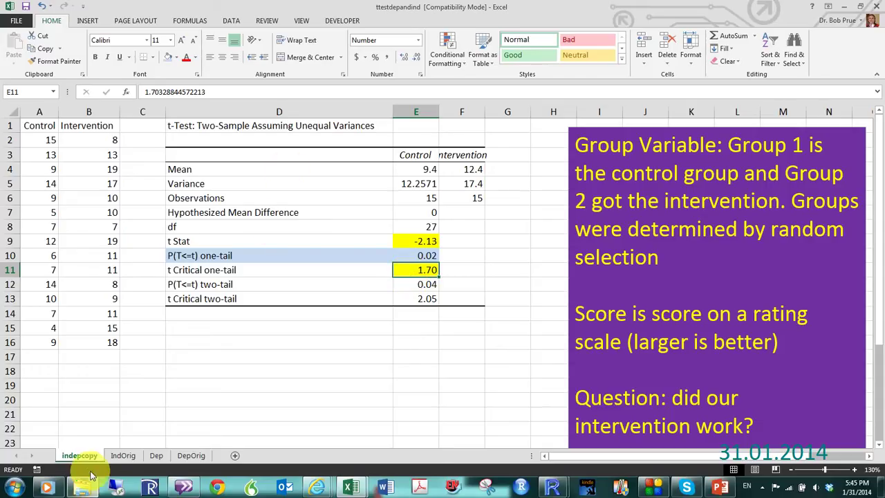
Step: On the IndOrig sheet, replace all 'Group 1' labels in column A with 'control'
{"action": "left_click", "coordinate": [123, 458]}
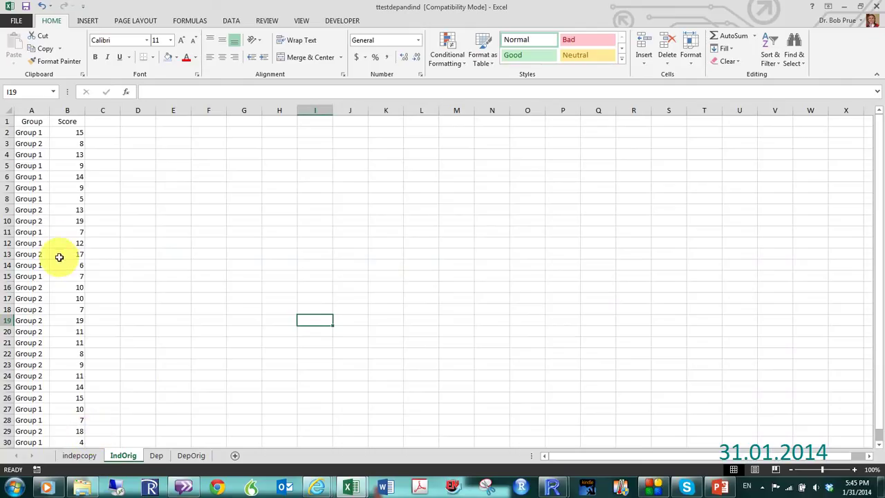
{"action": "left_click", "coordinate": [34, 110]}
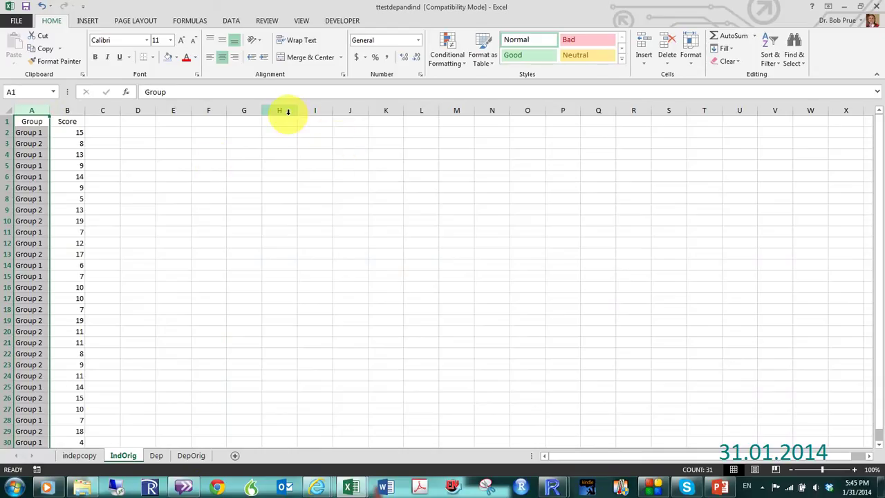
{"action": "key", "text": "ctrl+f"}
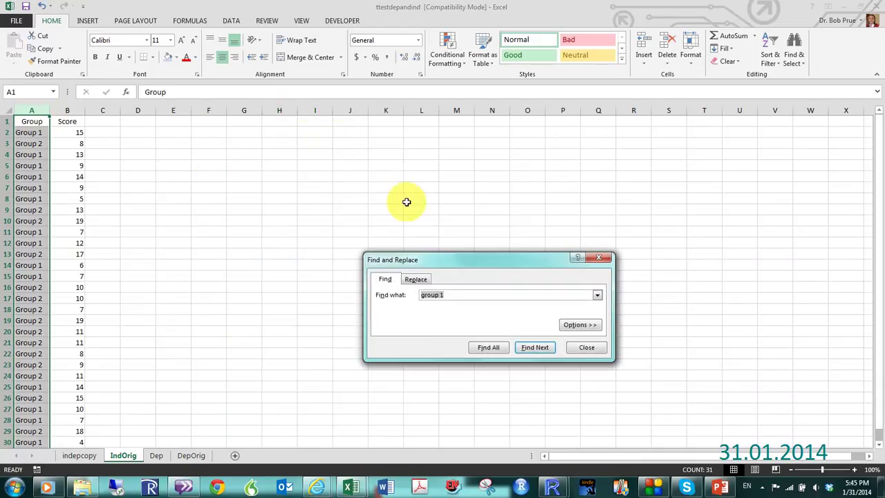
{"action": "left_click", "coordinate": [416, 279]}
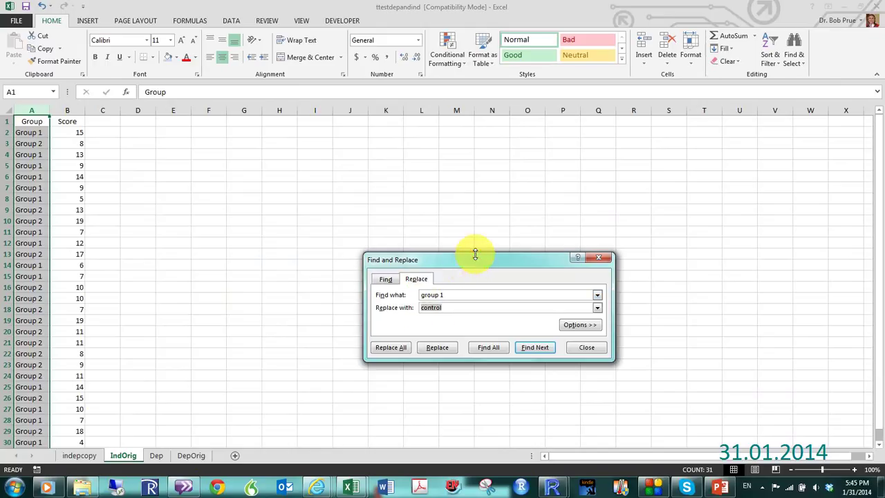
{"action": "left_click_drag", "start_coordinate": [475, 253], "coordinate": [478, 205]}
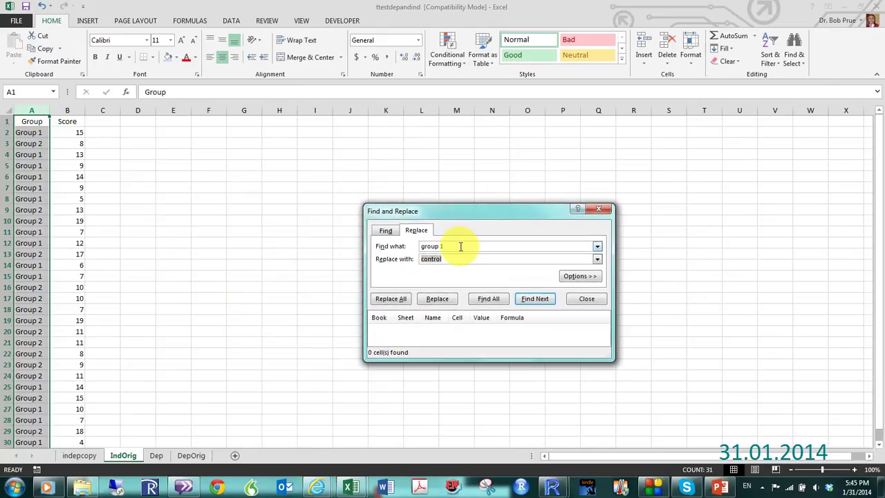
{"action": "left_click_drag", "start_coordinate": [461, 246], "coordinate": [403, 248]}
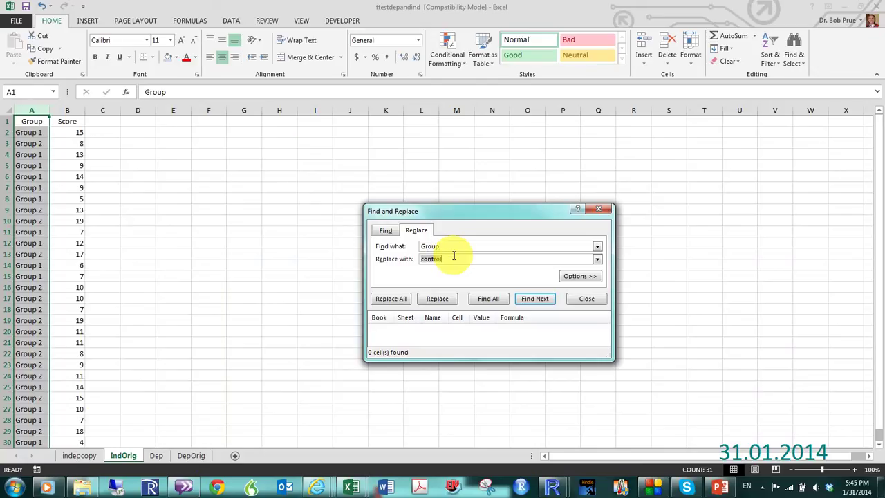
{"action": "left_click", "coordinate": [483, 243]}
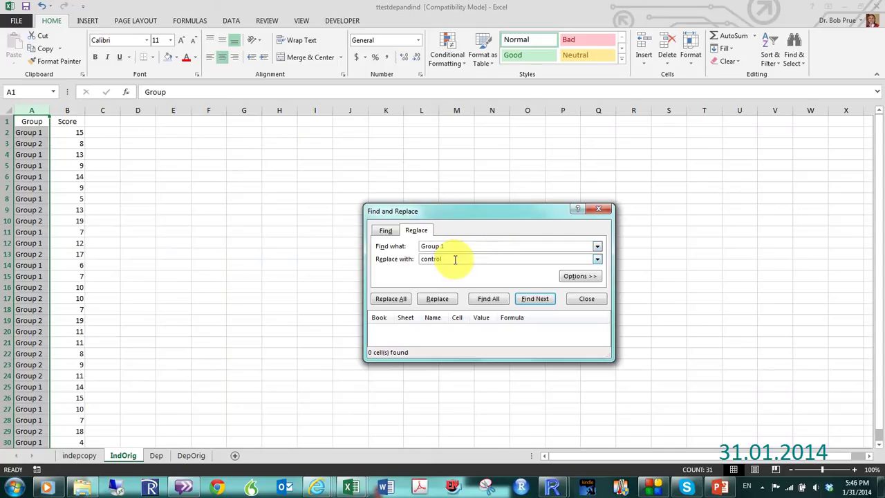
{"action": "double_click", "coordinate": [454, 258]}
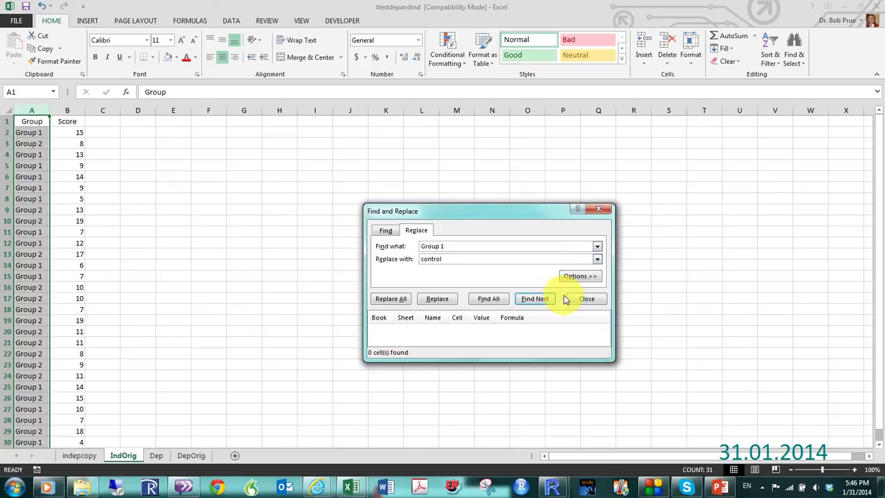
{"action": "left_click", "coordinate": [393, 299]}
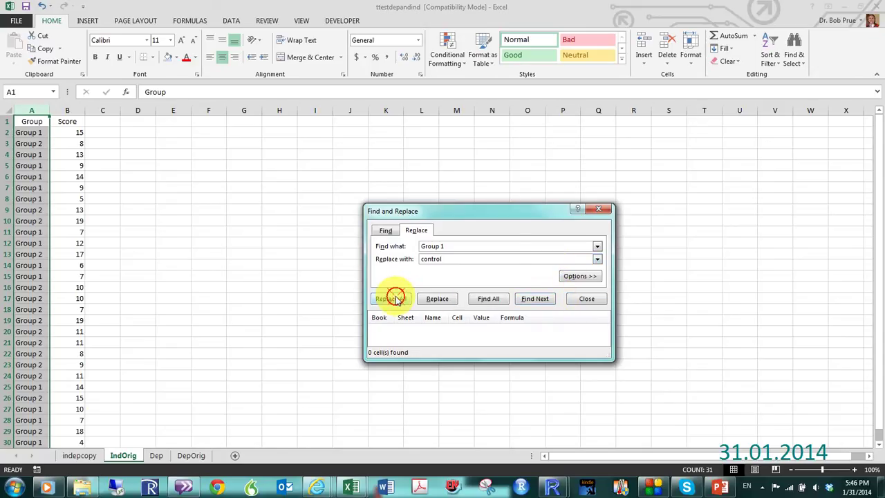
{"action": "left_click", "coordinate": [445, 273]}
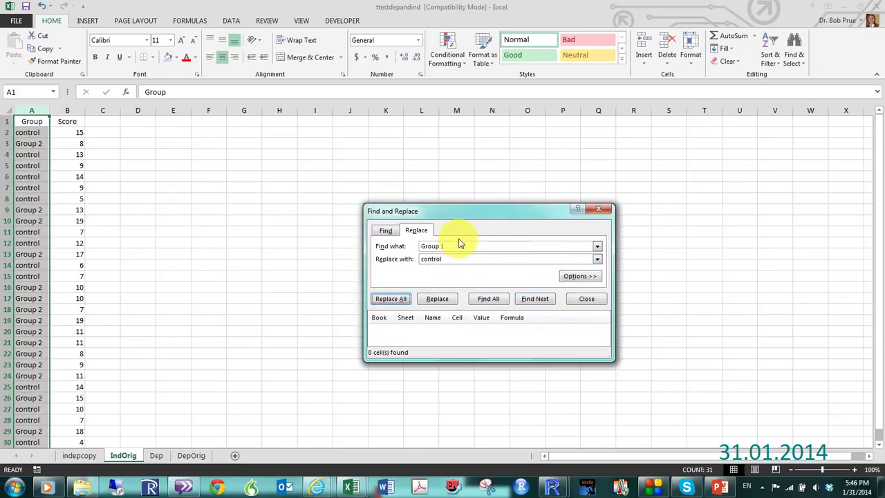
Step: Replace all 'Group 2' labels with 'intervention'
{"action": "left_click", "coordinate": [461, 247]}
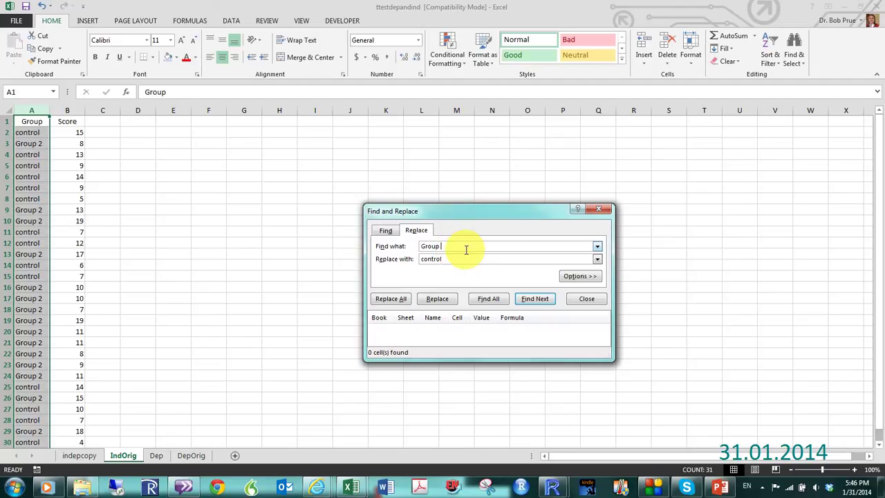
{"action": "type", "text": "2"}
{"action": "left_click", "coordinate": [461, 261]}
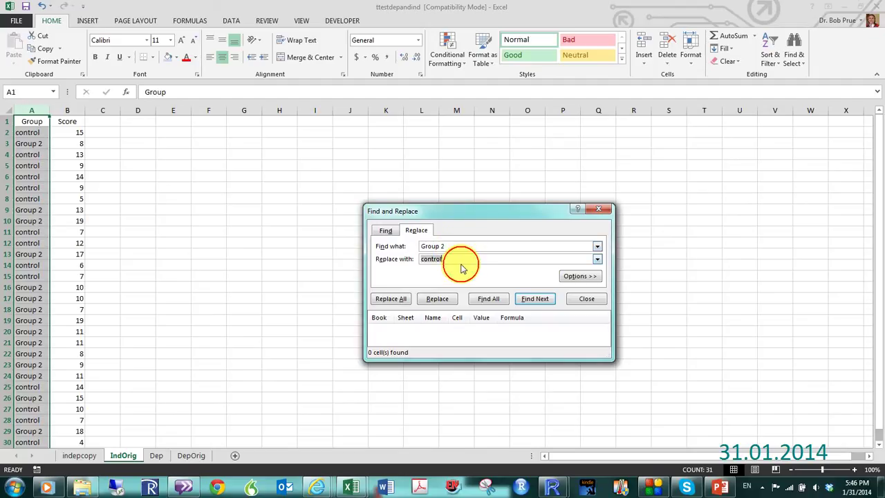
{"action": "type", "text": "intervention"}
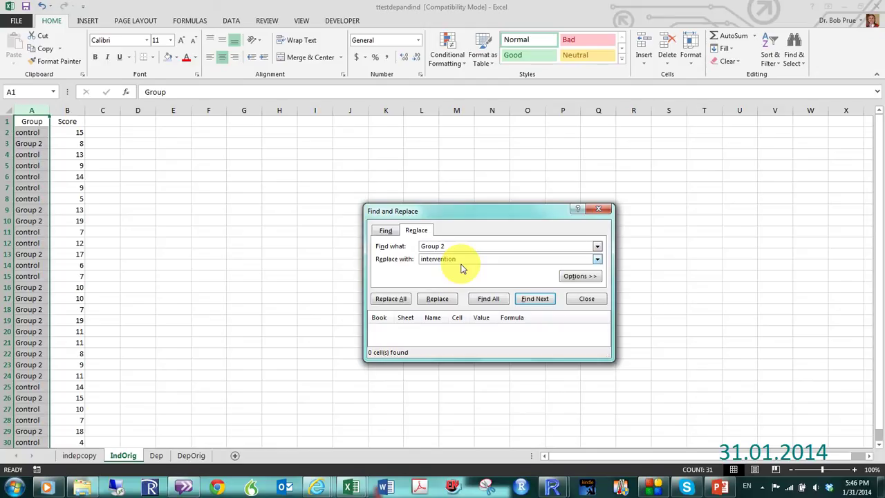
{"action": "left_click", "coordinate": [391, 299]}
{"action": "left_click", "coordinate": [436, 274]}
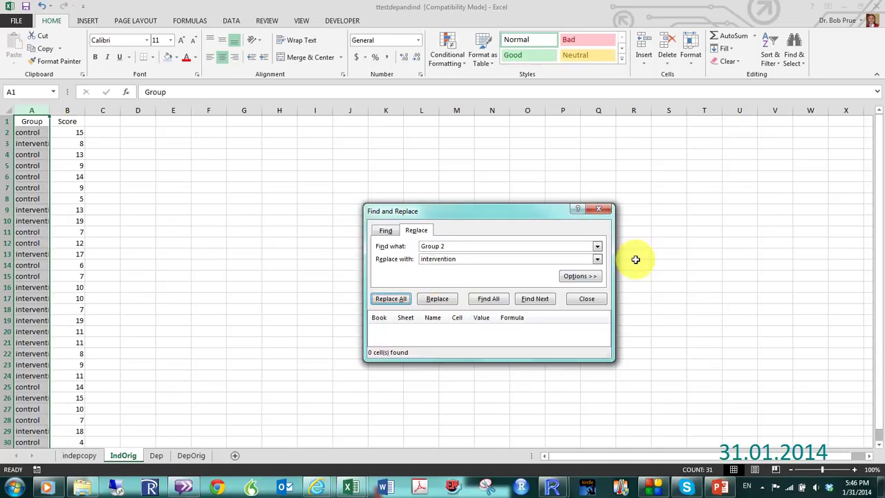
{"action": "left_click", "coordinate": [591, 299]}
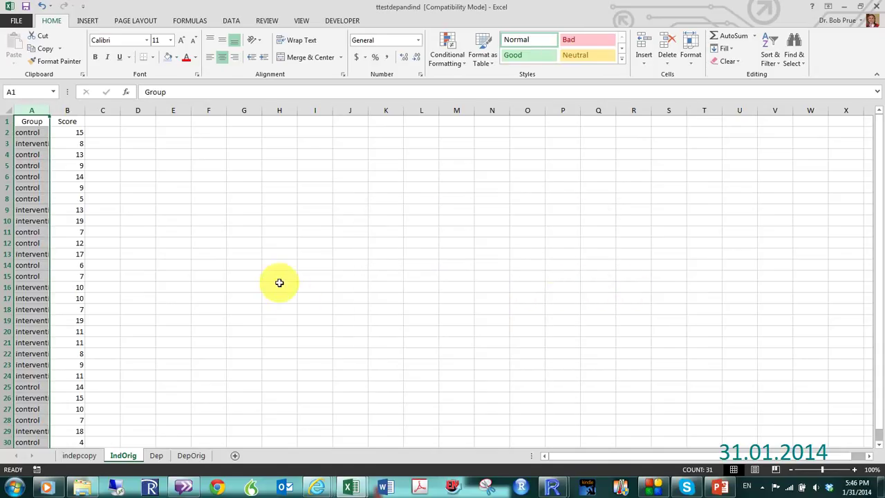
Step: Autofit column A and save the workbook in 97-2003 format
{"action": "double_click", "coordinate": [49, 111]}
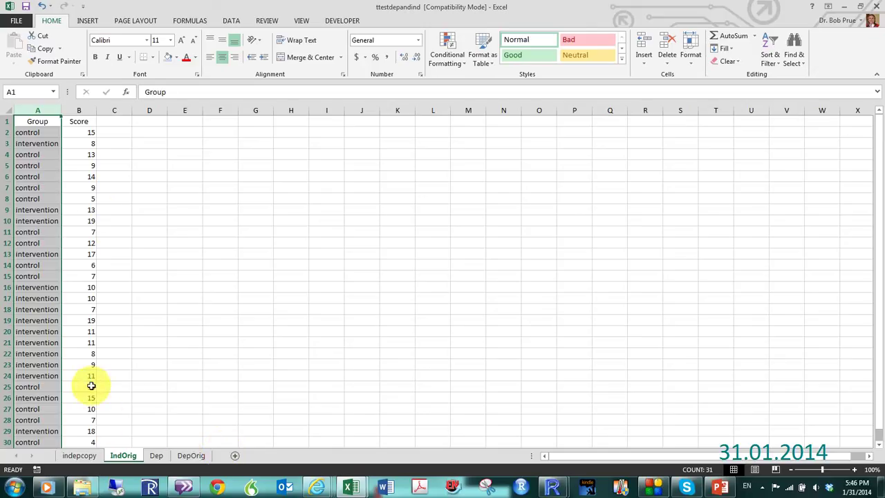
{"action": "left_click", "coordinate": [26, 7]}
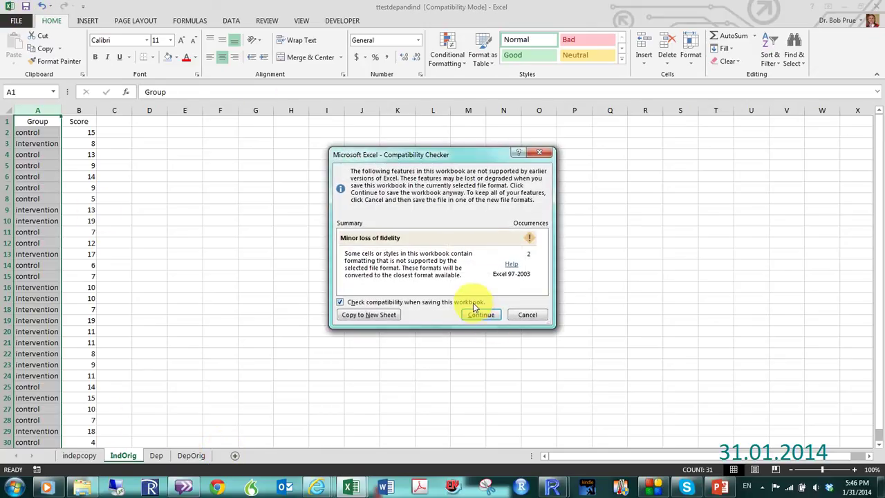
{"action": "left_click", "coordinate": [482, 318]}
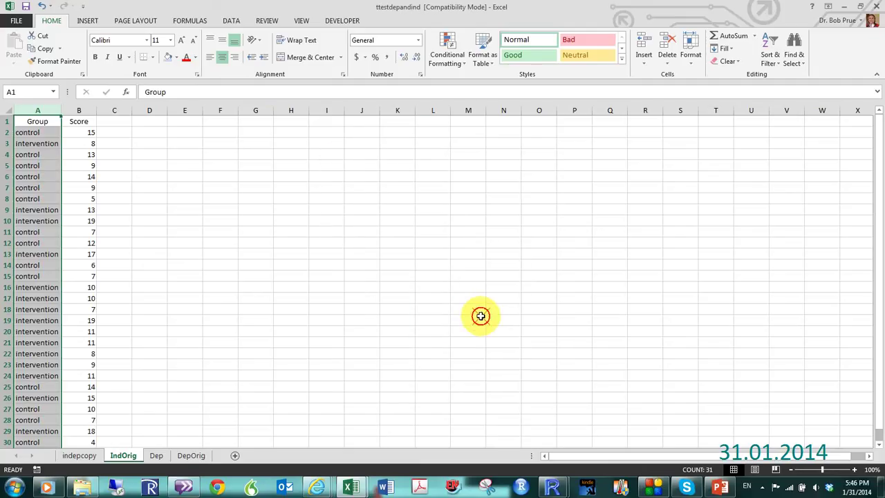
{"action": "left_click", "coordinate": [481, 318]}
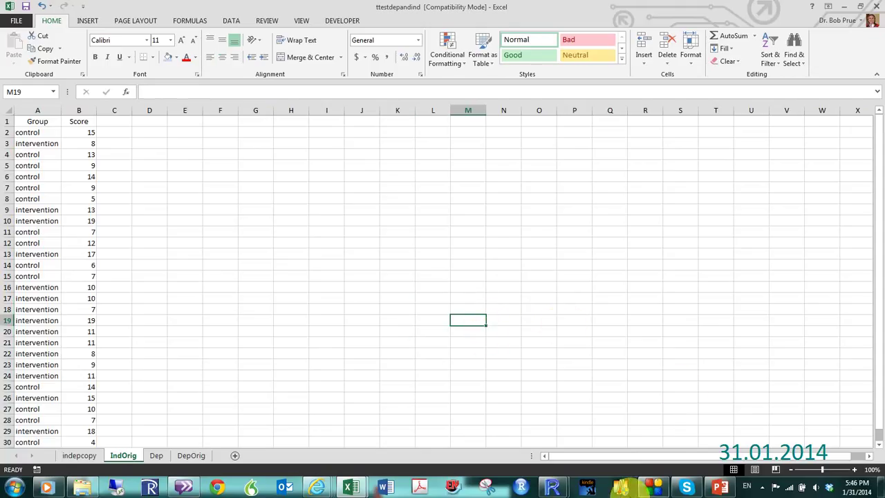
Step: Switch from Excel to the R Commander window
{"action": "left_click", "coordinate": [554, 488]}
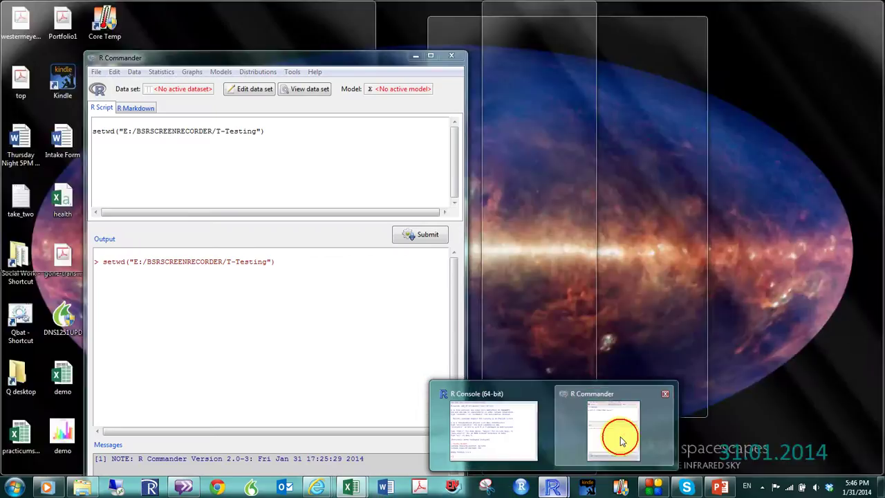
{"action": "left_click", "coordinate": [621, 436]}
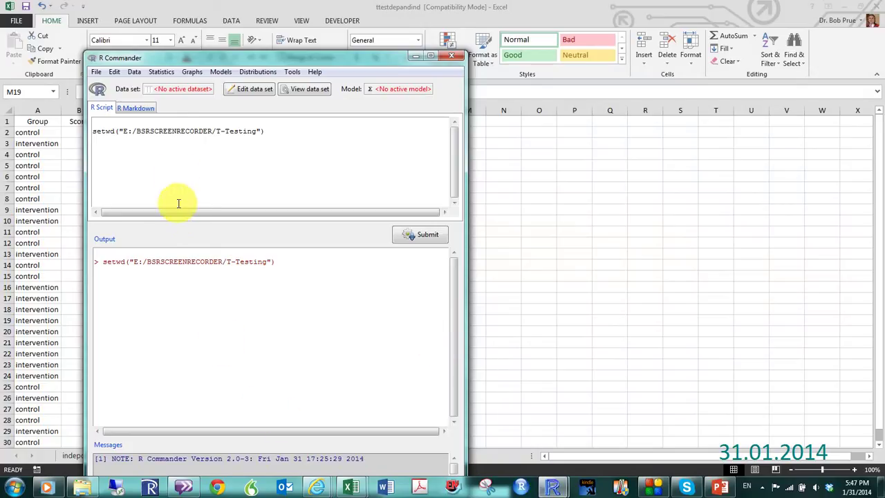
{"action": "triple_click", "coordinate": [168, 130]}
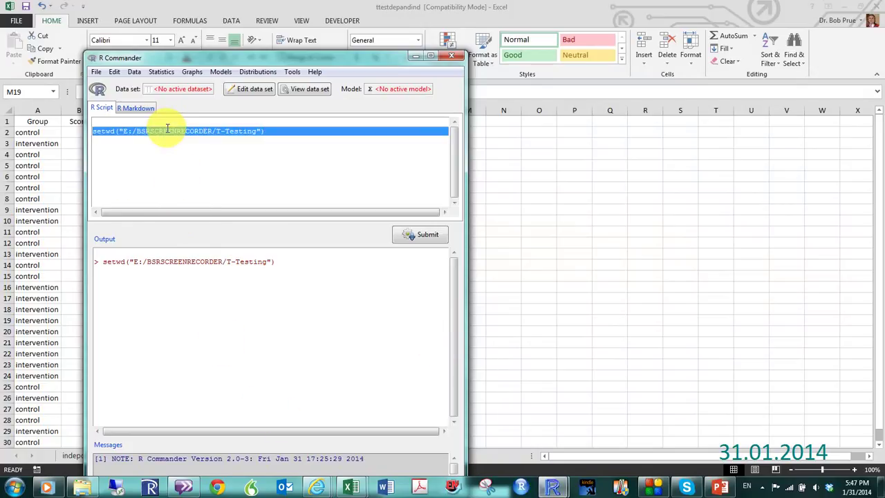
{"action": "left_click", "coordinate": [167, 130]}
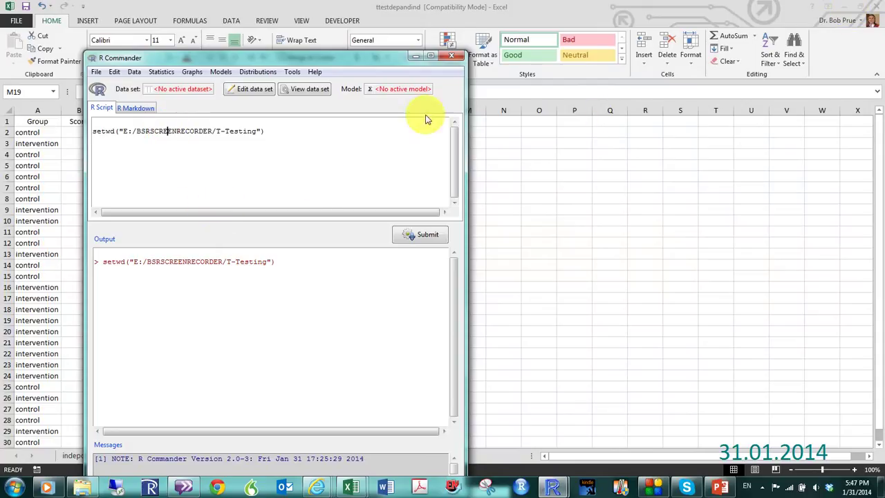
Step: Choose Data > Import data > from Excel file and name the data set ind
{"action": "left_click", "coordinate": [133, 73]}
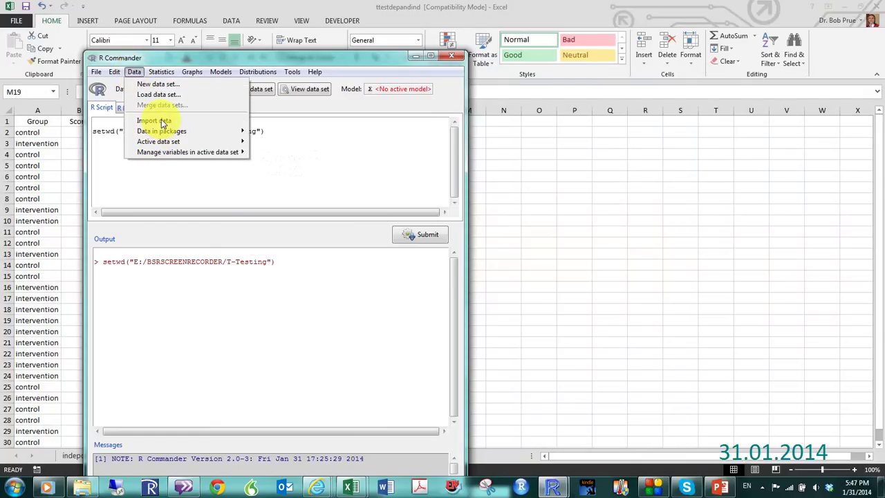
{"action": "mouse_move", "coordinate": [163, 120]}
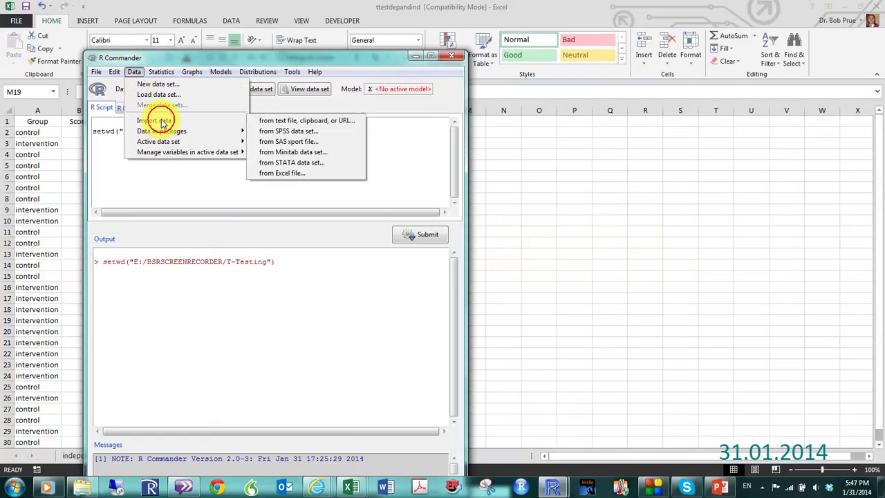
{"action": "left_click", "coordinate": [299, 173]}
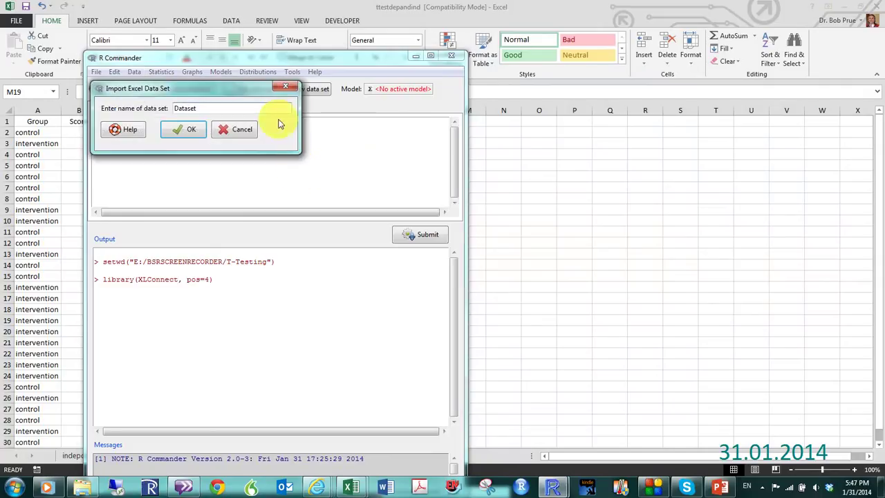
{"action": "left_click", "coordinate": [224, 87]}
{"action": "left_click_drag", "start_coordinate": [224, 87], "coordinate": [309, 116]}
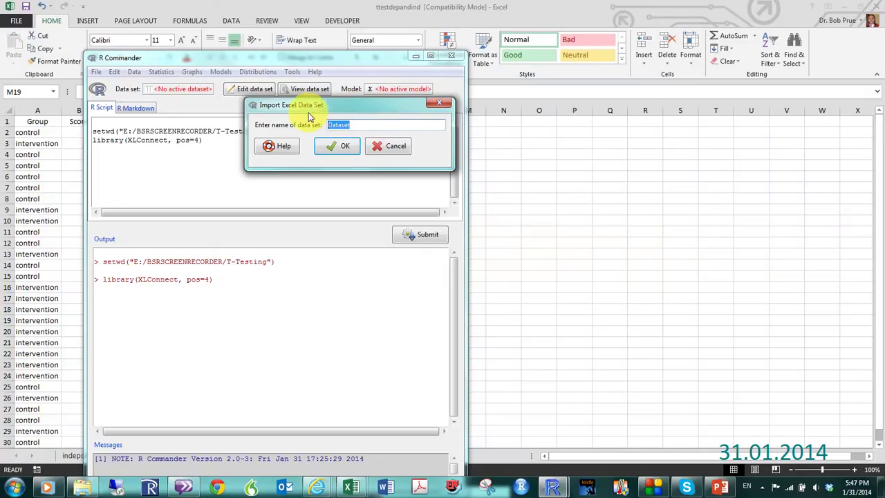
{"action": "type", "text": "ind"}
Step: Open the ttestdepandind workbook and import its IndOrig sheet as data set ind
{"action": "left_click", "coordinate": [341, 146]}
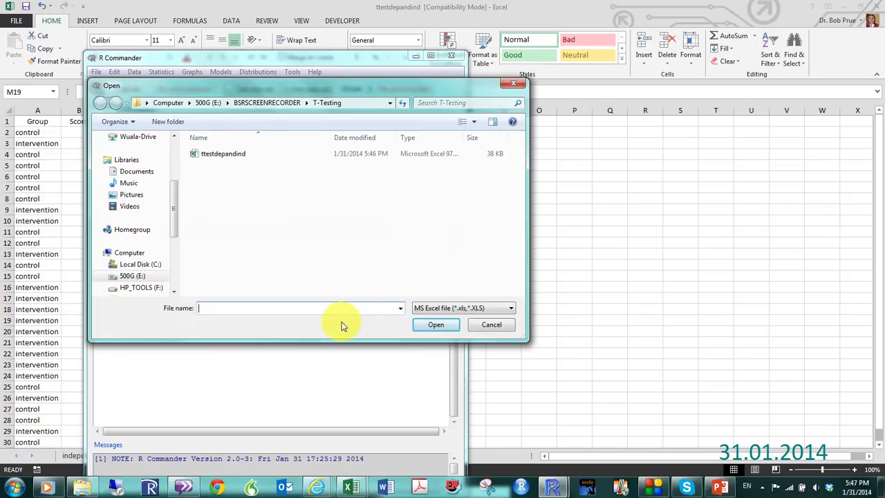
{"action": "left_click", "coordinate": [239, 158]}
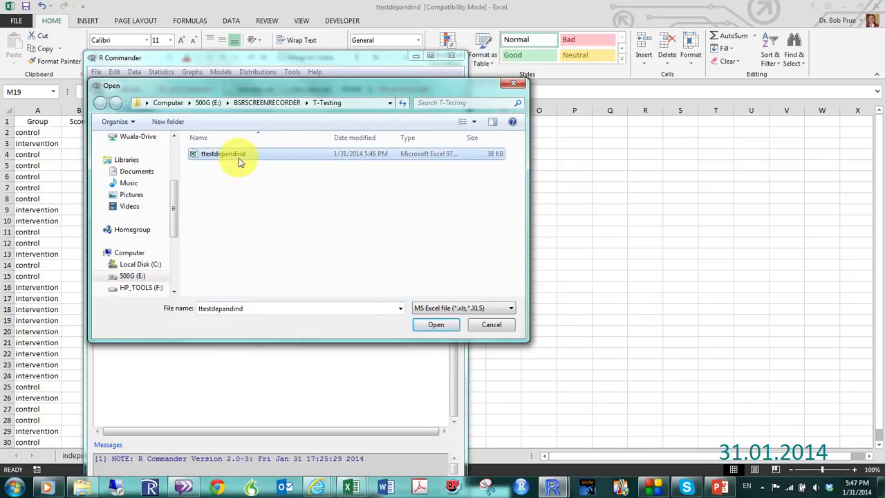
{"action": "left_click", "coordinate": [436, 327]}
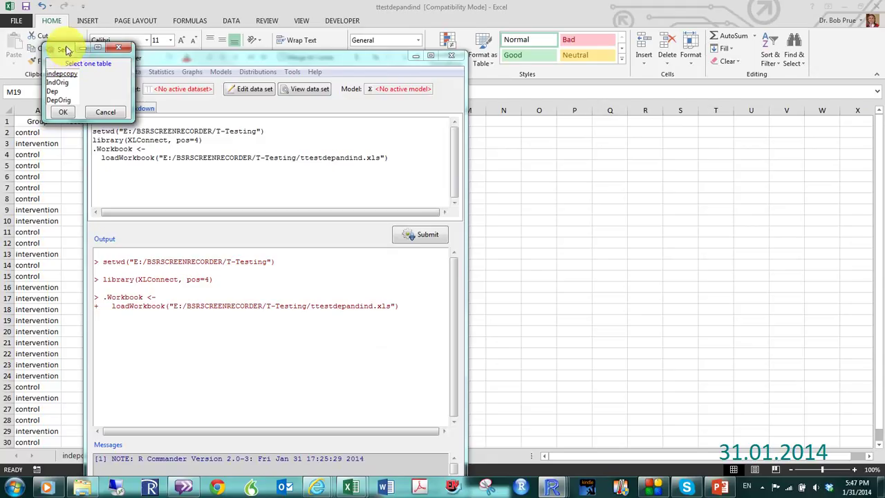
{"action": "left_click_drag", "start_coordinate": [88, 54], "coordinate": [270, 142]}
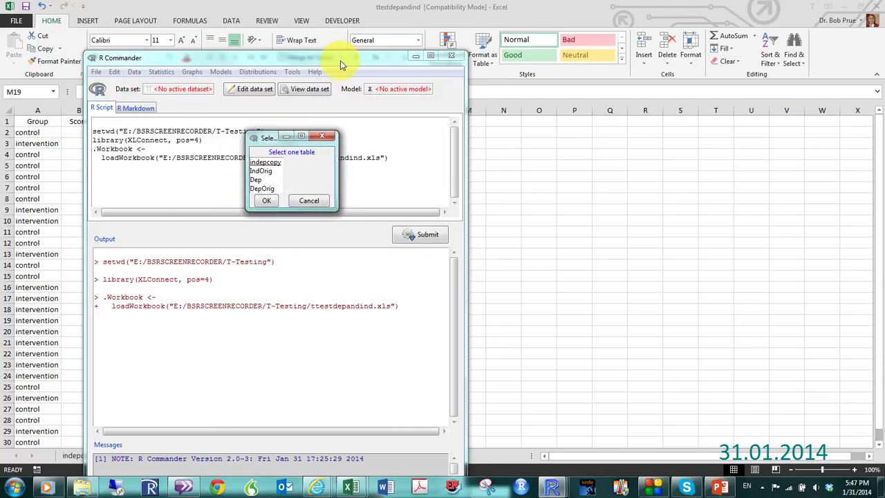
{"action": "left_click_drag", "start_coordinate": [340, 60], "coordinate": [644, 61]}
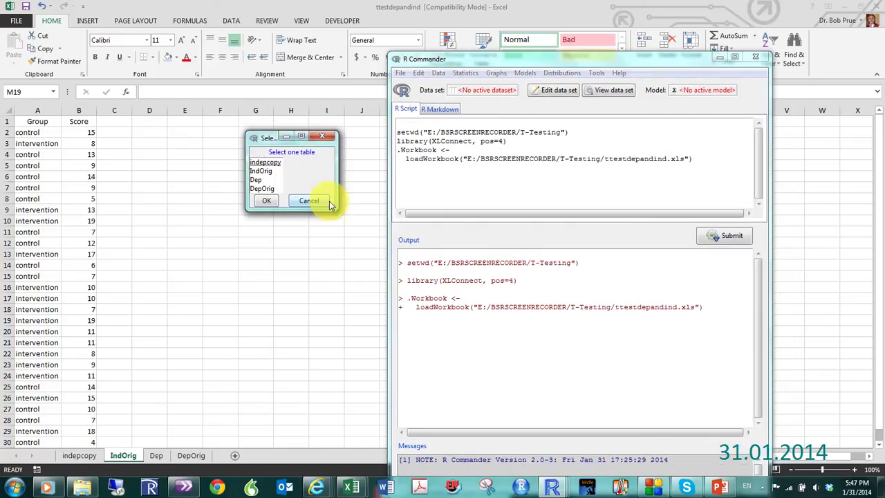
{"action": "left_click_drag", "start_coordinate": [333, 210], "coordinate": [440, 280]}
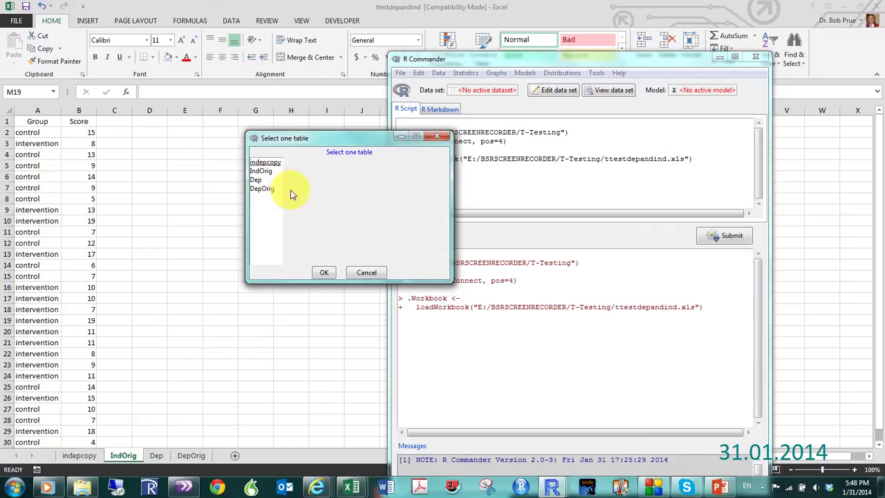
{"action": "left_click", "coordinate": [264, 171]}
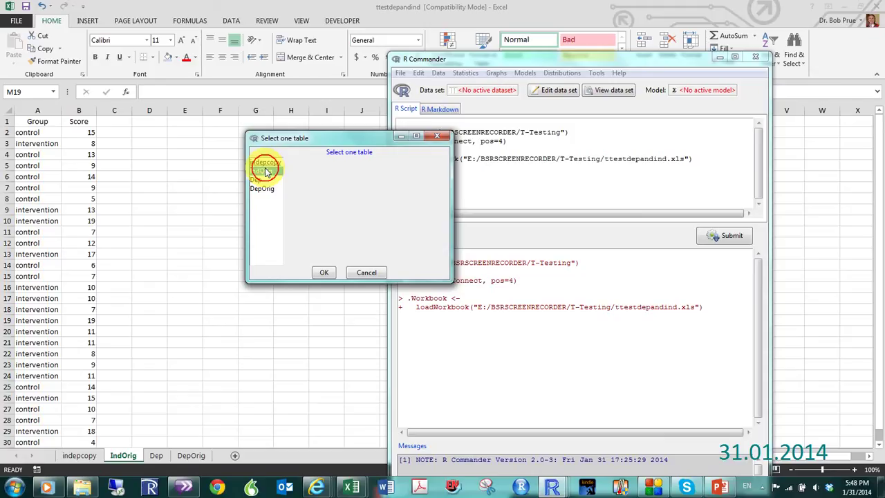
{"action": "left_click", "coordinate": [324, 273]}
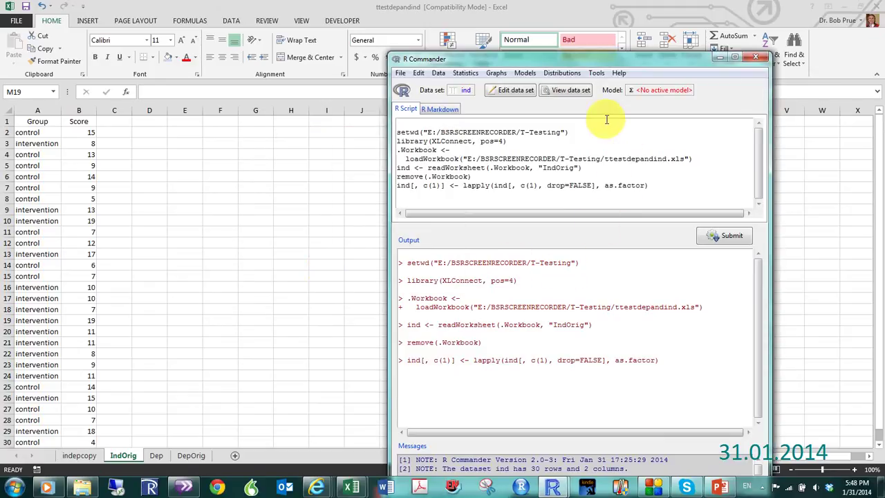
Step: View the ind dataset's 30 rows, close the viewer, and move R Commander up and left
{"action": "left_click", "coordinate": [568, 90]}
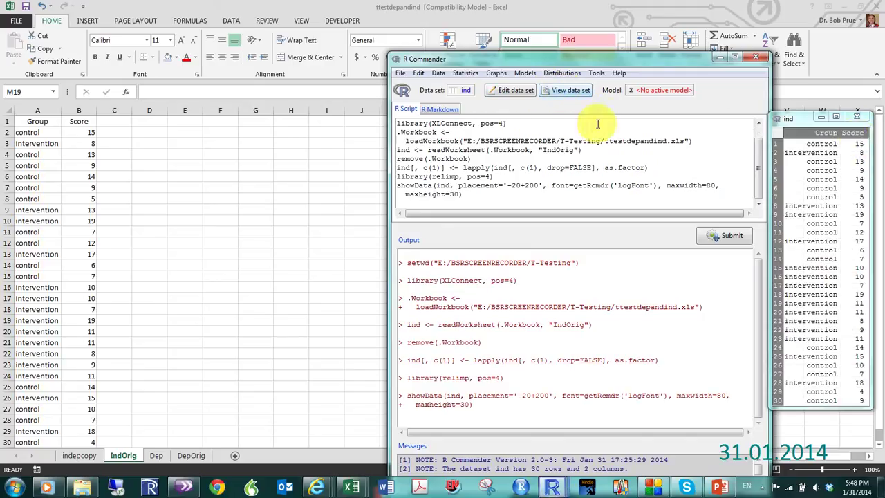
{"action": "left_click_drag", "start_coordinate": [800, 120], "coordinate": [430, 132]}
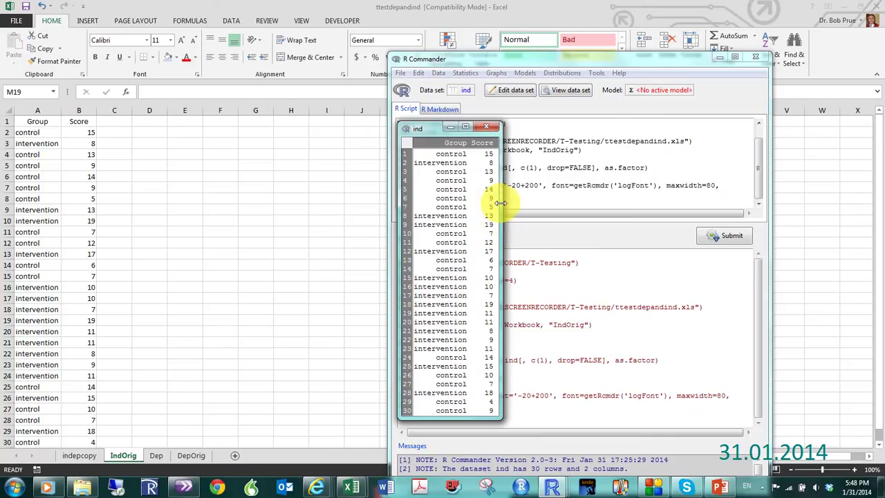
{"action": "left_click", "coordinate": [491, 130]}
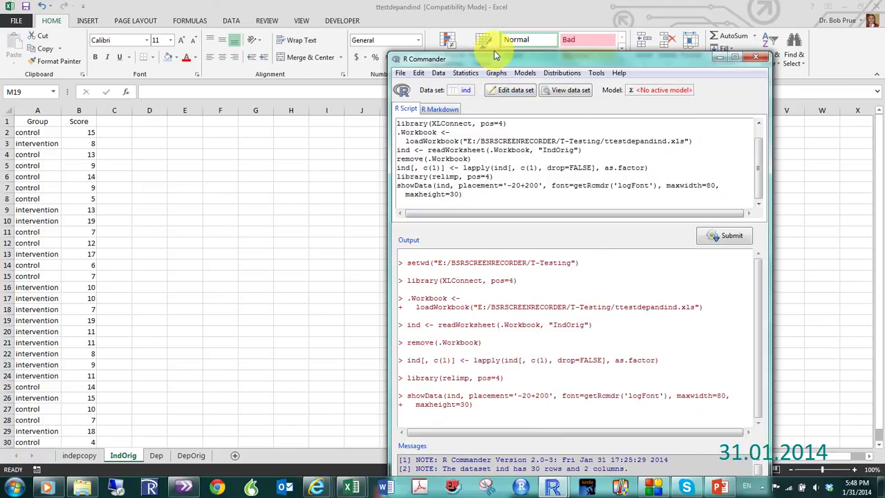
{"action": "left_click_drag", "start_coordinate": [493, 58], "coordinate": [432, 32]}
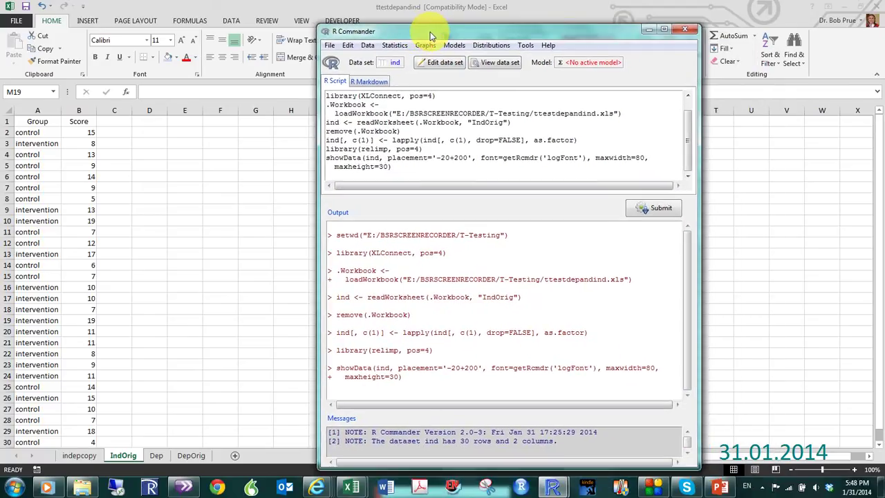
Step: Run an independent-samples t-test of Score by Group with alternative Difference > 0
{"action": "left_click", "coordinate": [392, 47]}
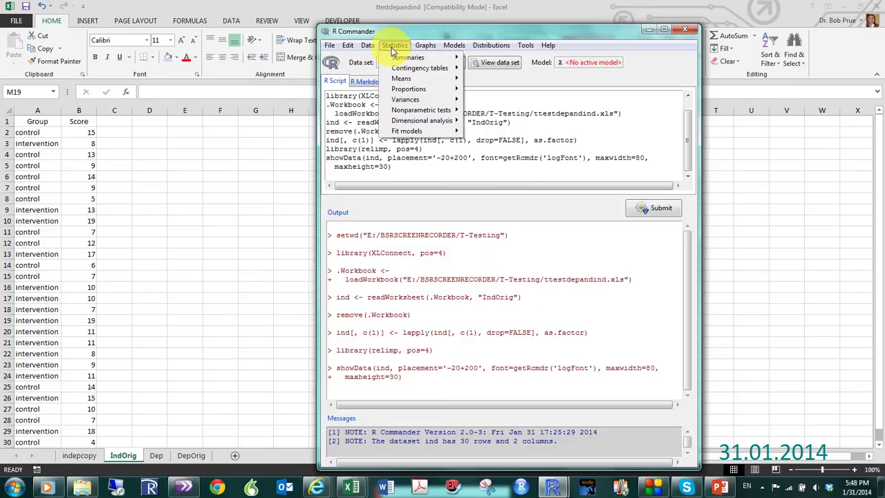
{"action": "mouse_move", "coordinate": [407, 81]}
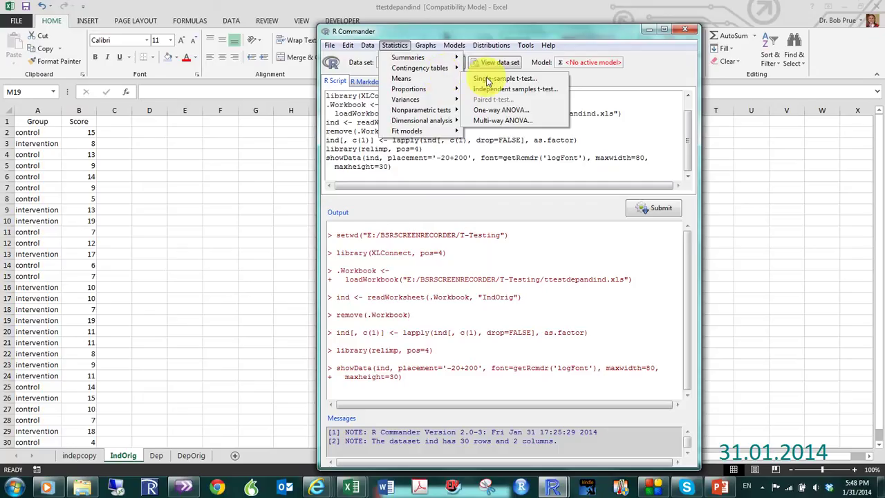
{"action": "left_click", "coordinate": [501, 90]}
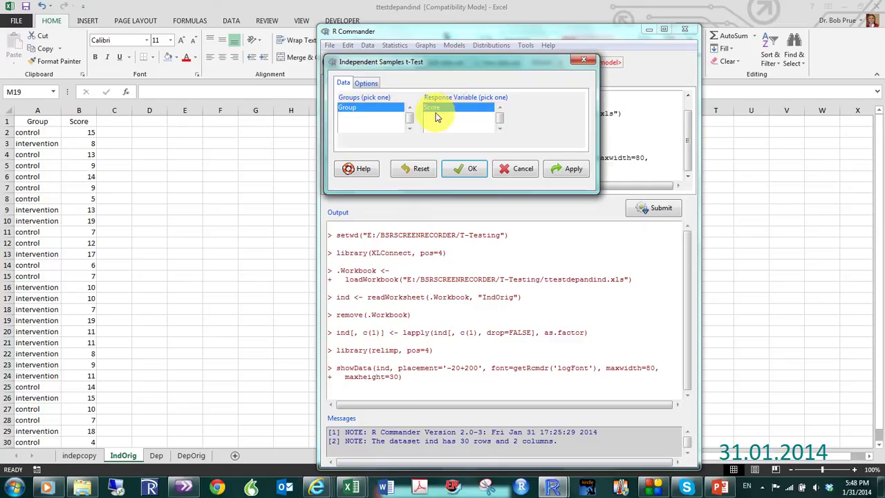
{"action": "left_click", "coordinate": [364, 84]}
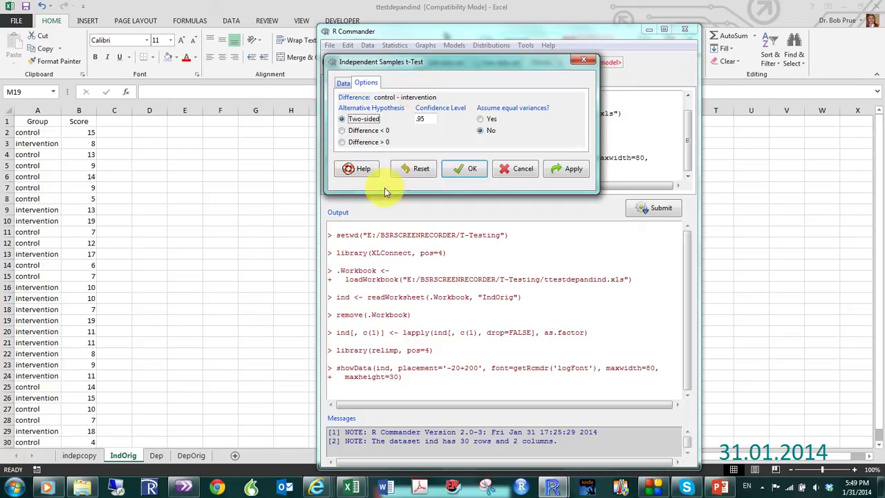
{"action": "left_click", "coordinate": [343, 143]}
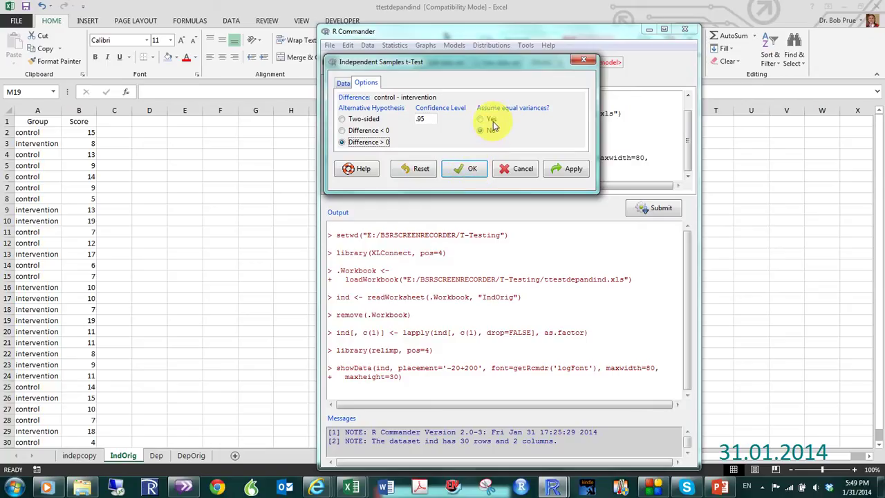
{"action": "left_click", "coordinate": [471, 170]}
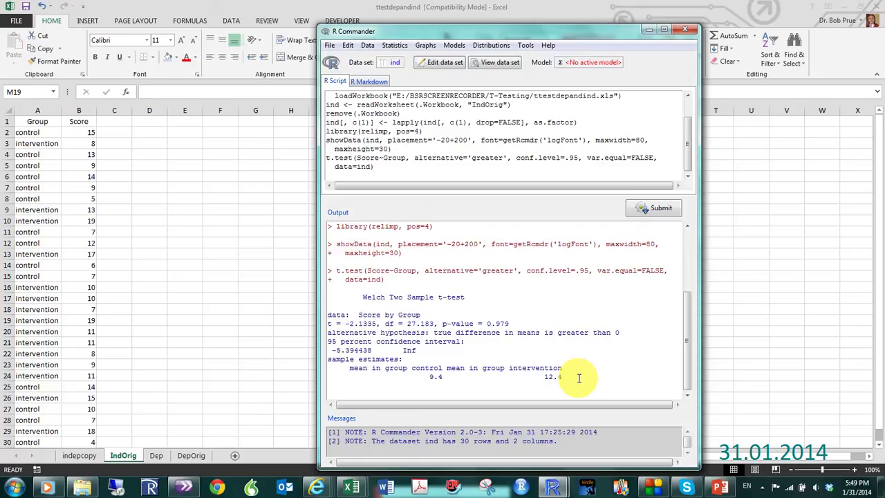
Step: Place R Commander to the right of Excel's indepcopy sheet t-test results
{"action": "mouse_move", "coordinate": [565, 378]}
{"action": "left_mouse_down"}
{"action": "mouse_move", "coordinate": [530, 380]}
{"action": "mouse_move", "coordinate": [316, 325]}
{"action": "mouse_move", "coordinate": [356, 332]}
{"action": "mouse_move", "coordinate": [353, 307]}
{"action": "mouse_move", "coordinate": [443, 363]}
{"action": "mouse_move", "coordinate": [563, 381]}
{"action": "mouse_move", "coordinate": [567, 374]}
{"action": "left_mouse_up"}
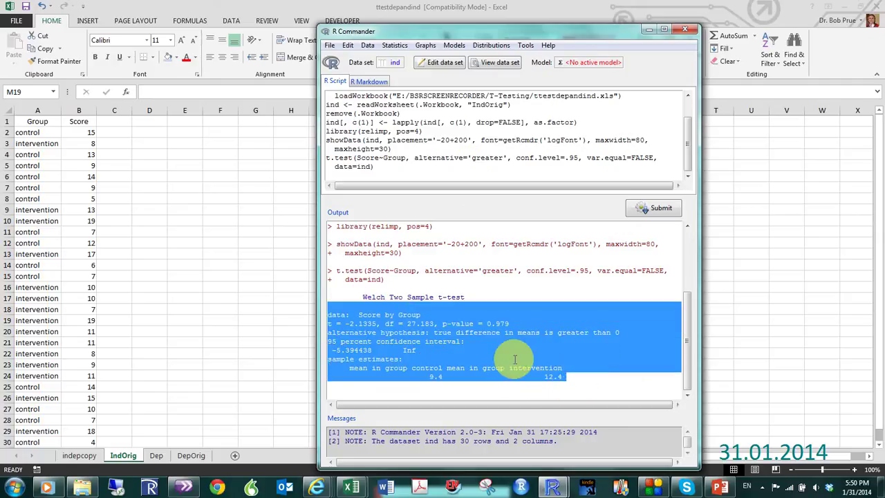
{"action": "left_click", "coordinate": [484, 386]}
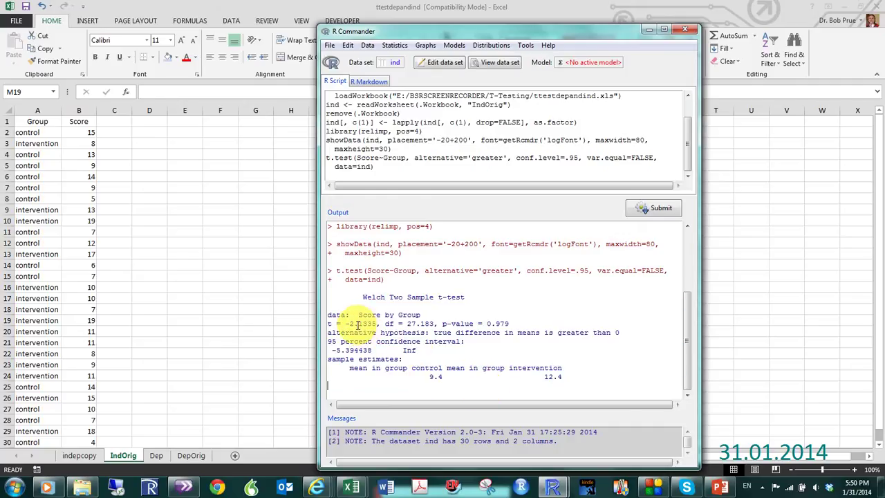
{"action": "left_click", "coordinate": [73, 458]}
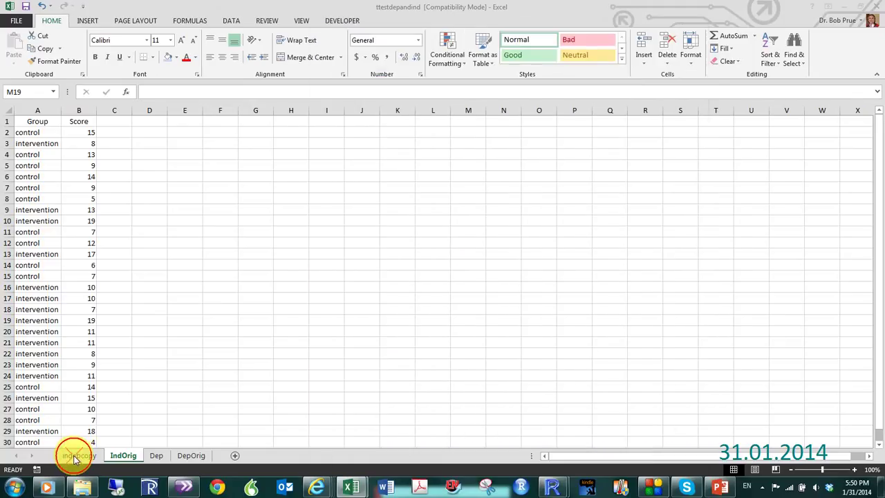
{"action": "left_click", "coordinate": [74, 457]}
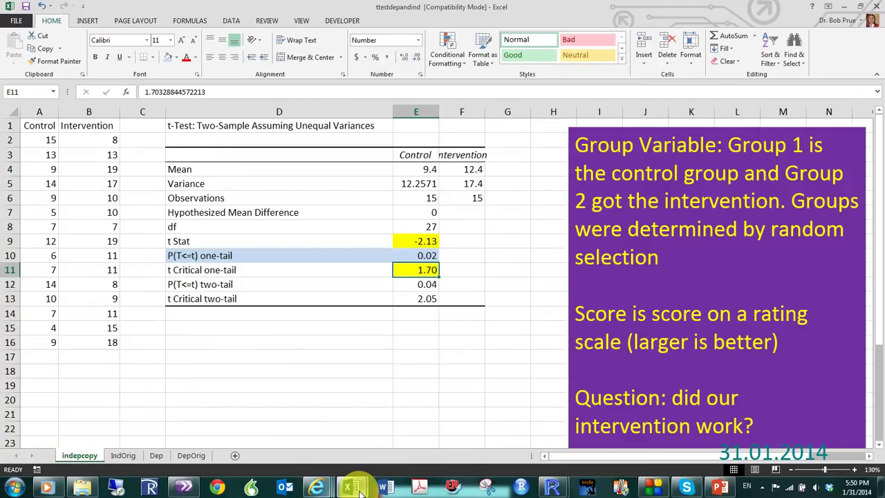
{"action": "mouse_move", "coordinate": [553, 486]}
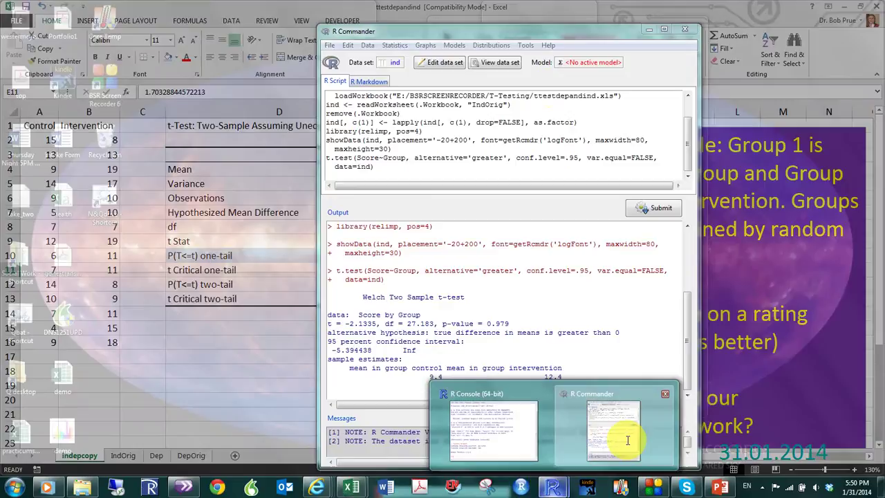
{"action": "left_click", "coordinate": [626, 436]}
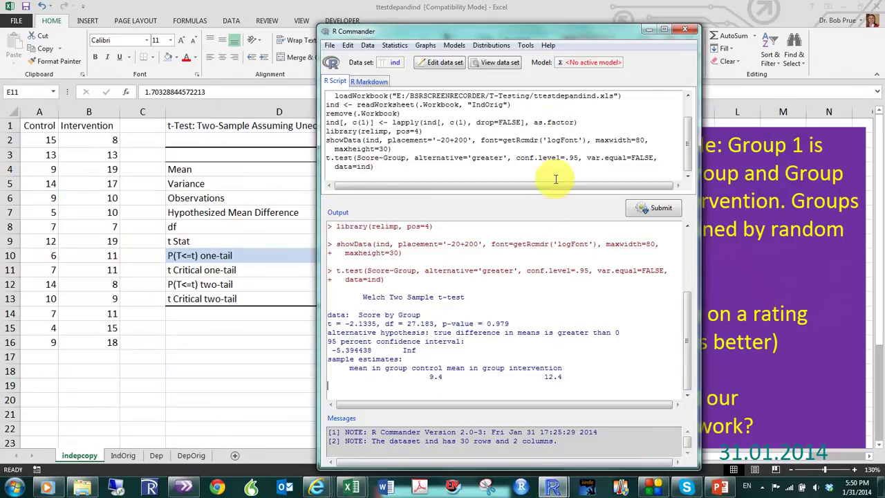
{"action": "left_click_drag", "start_coordinate": [553, 23], "coordinate": [732, 23]}
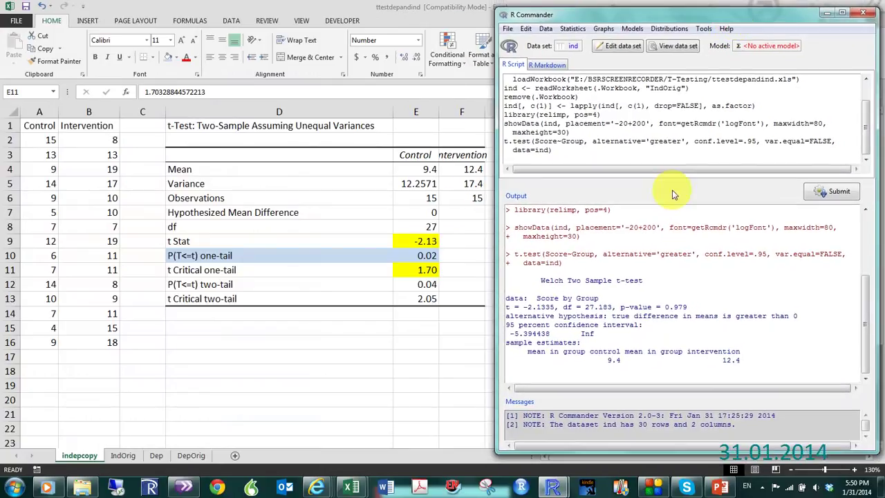
Step: Highlight the Welch output's t -2.1335, df 27.183 and p-value 0.979
{"action": "left_click", "coordinate": [529, 306]}
{"action": "left_click_drag", "start_coordinate": [530, 306], "coordinate": [555, 306]}
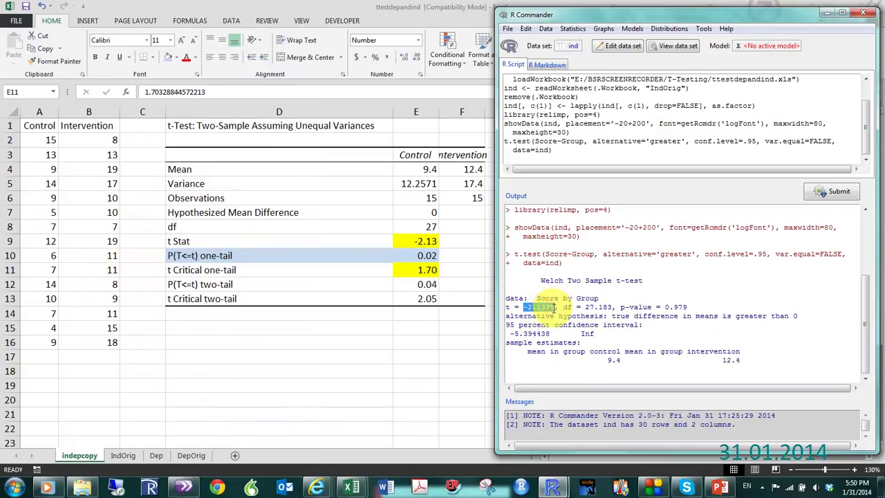
{"action": "left_click_drag", "start_coordinate": [584, 307], "coordinate": [612, 307]}
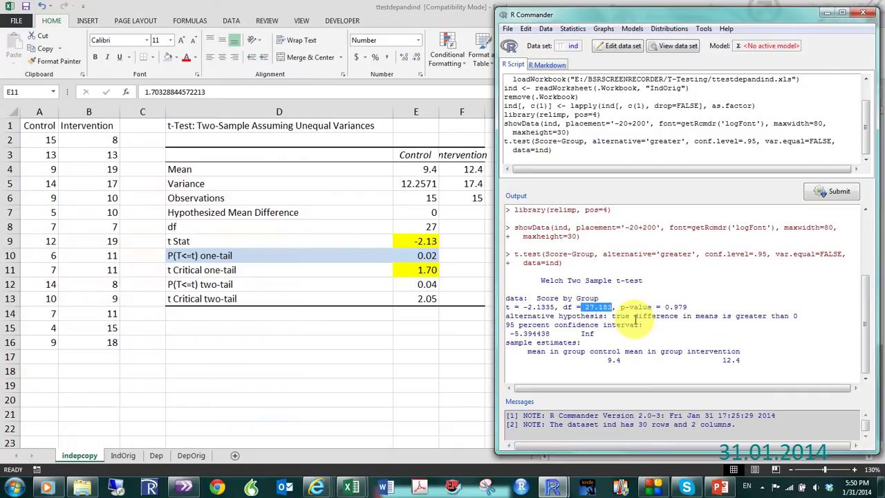
{"action": "left_click", "coordinate": [683, 307]}
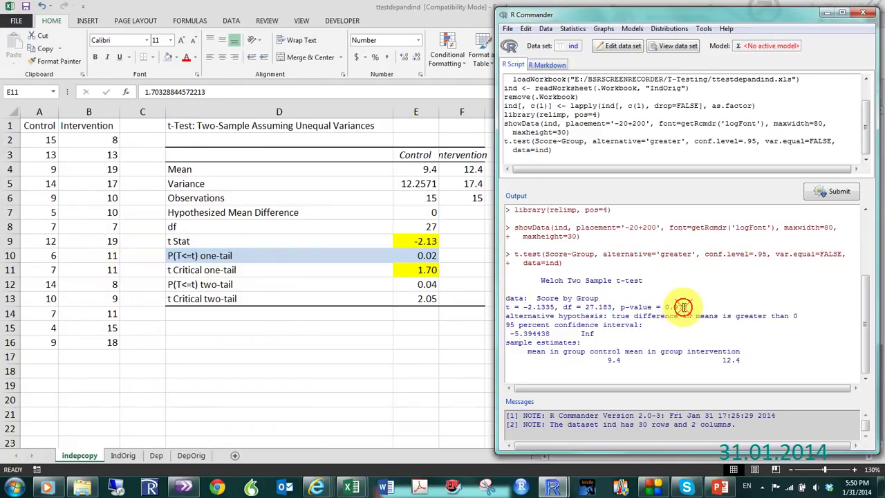
{"action": "double_click", "coordinate": [683, 307]}
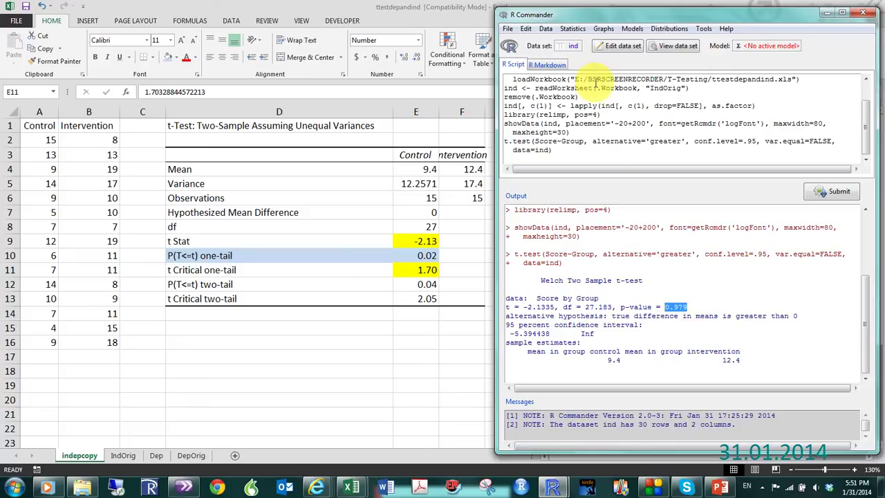
{"action": "left_click", "coordinate": [573, 31]}
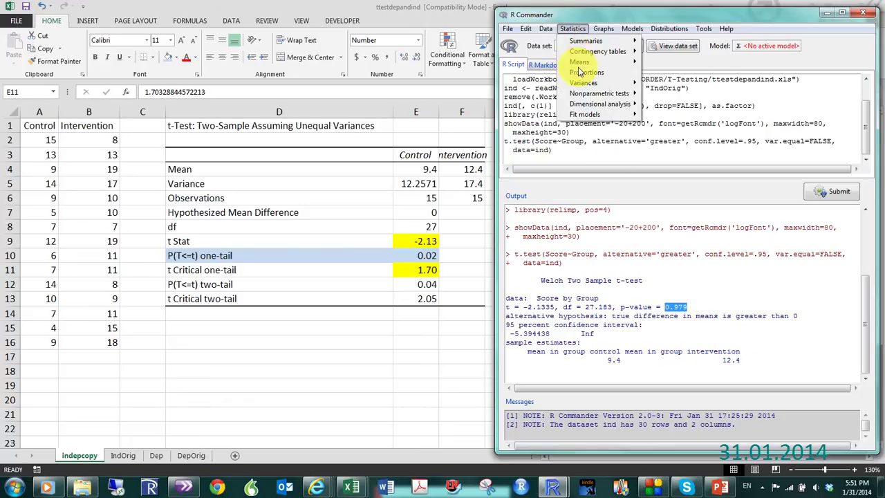
{"action": "mouse_move", "coordinate": [581, 62]}
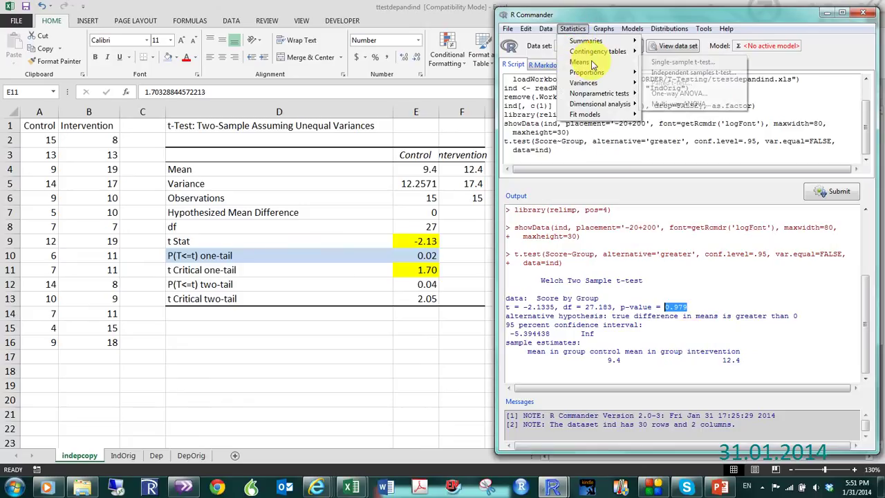
{"action": "left_click", "coordinate": [682, 72]}
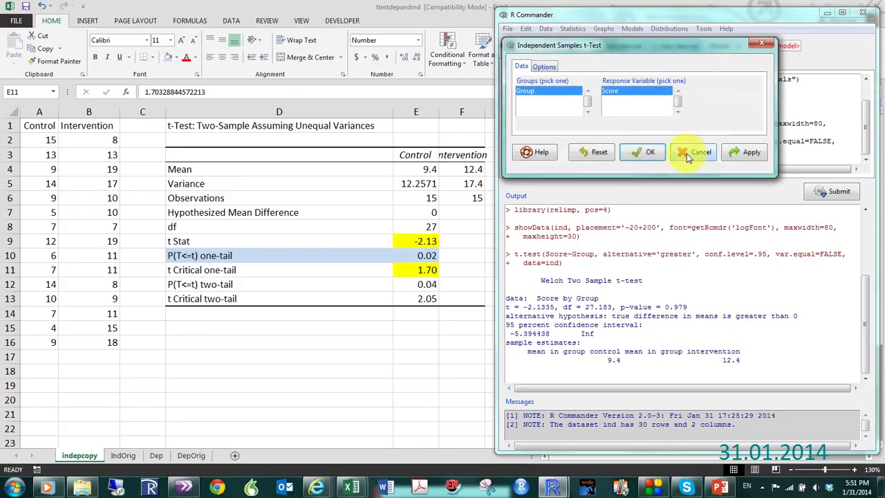
{"action": "left_click", "coordinate": [696, 152]}
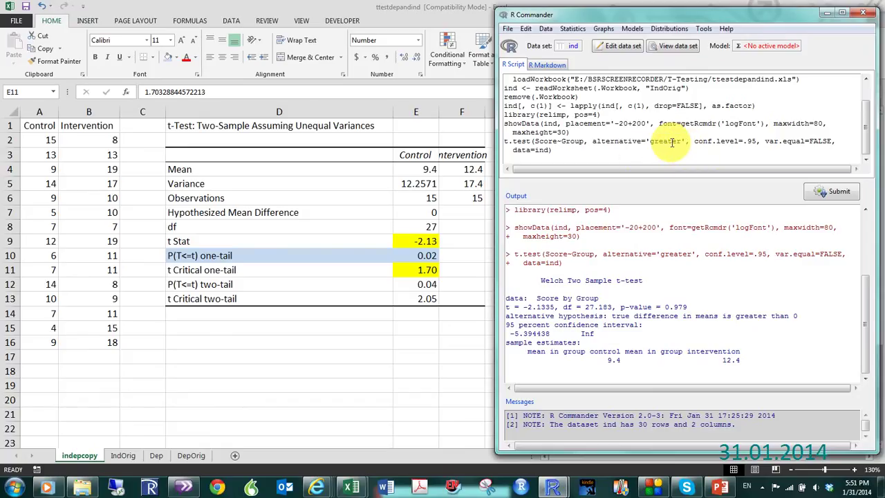
Step: Change 'greater' to 'less' in the t.test script line and submit it
{"action": "left_click", "coordinate": [671, 142]}
{"action": "double_click", "coordinate": [671, 142]}
{"action": "left_click", "coordinate": [671, 142]}
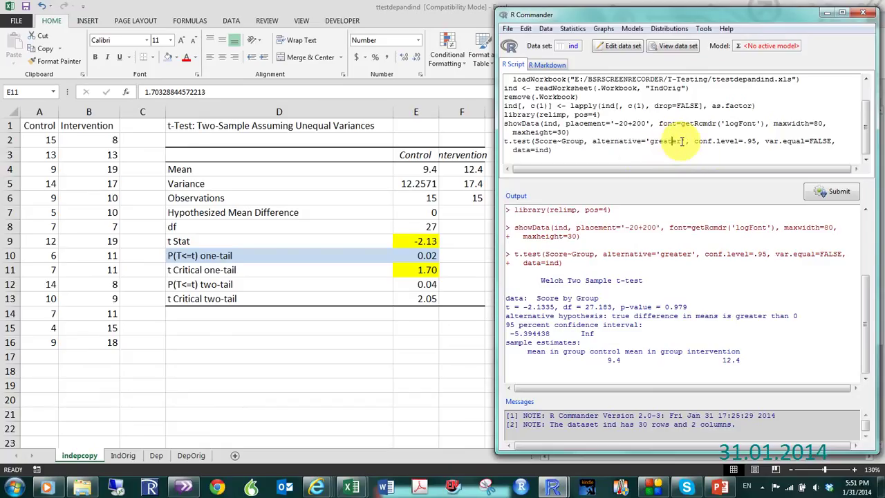
{"action": "key", "text": "BackSpace"}
{"action": "key", "text": "BackSpace"}
{"action": "key", "text": "BackSpace"}
{"action": "key", "text": "BackSpace"}
{"action": "key", "text": "BackSpace"}
{"action": "key", "text": "BackSpace"}
{"action": "key", "text": "BackSpace"}
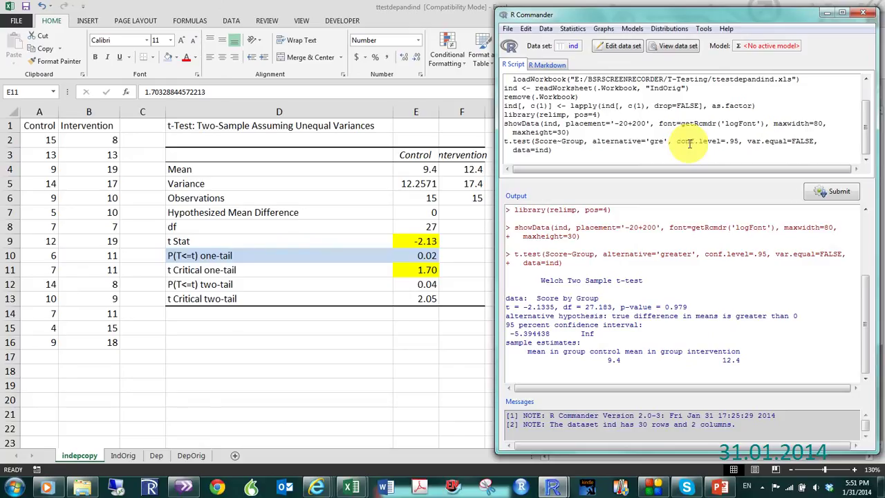
{"action": "type", "text": "less"}
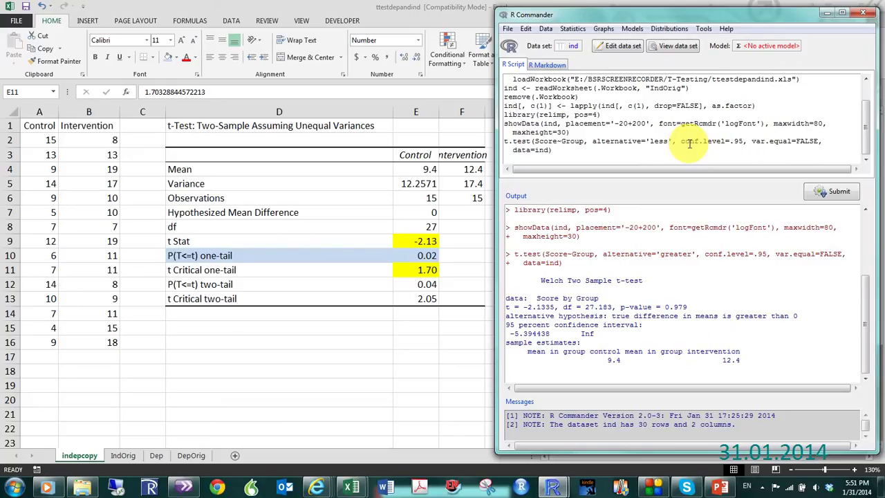
{"action": "left_click_drag", "start_coordinate": [552, 150], "coordinate": [507, 142]}
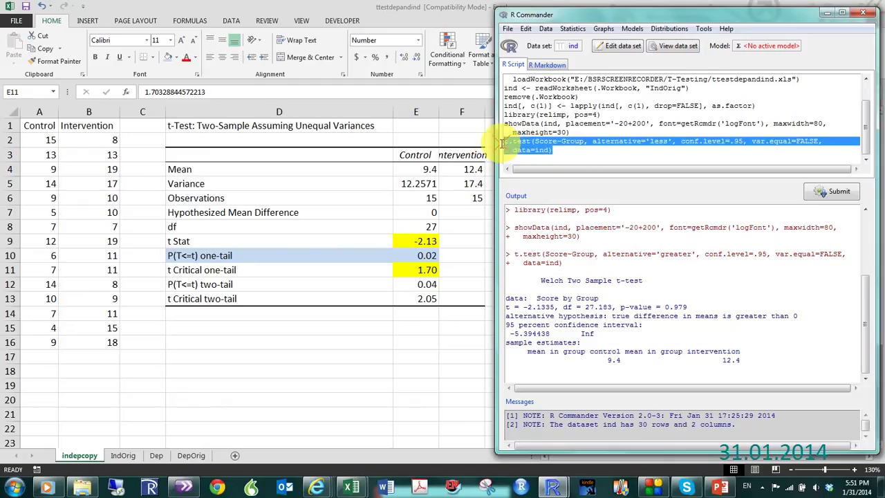
{"action": "left_click", "coordinate": [825, 197]}
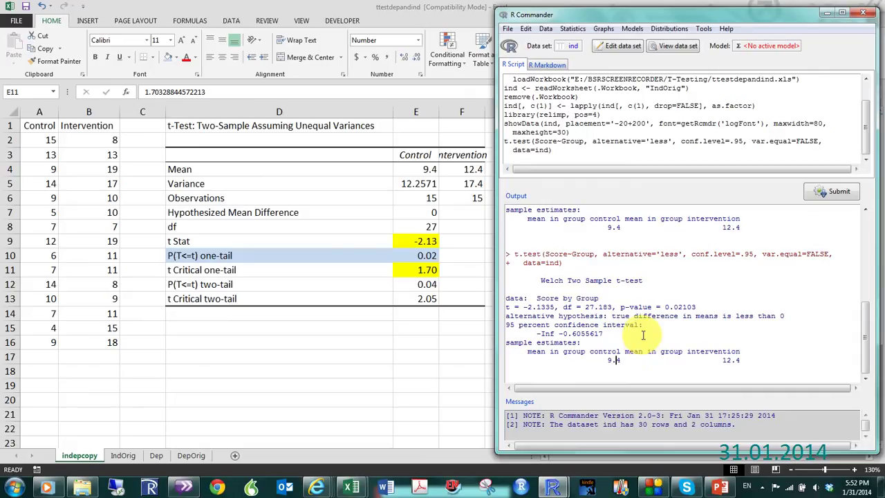
Step: Check p-value 0.02103, t -2.1335 and means 9.4 and 12.4, then return to Excel's Dep sheet
{"action": "left_click_drag", "start_coordinate": [697, 306], "coordinate": [664, 307]}
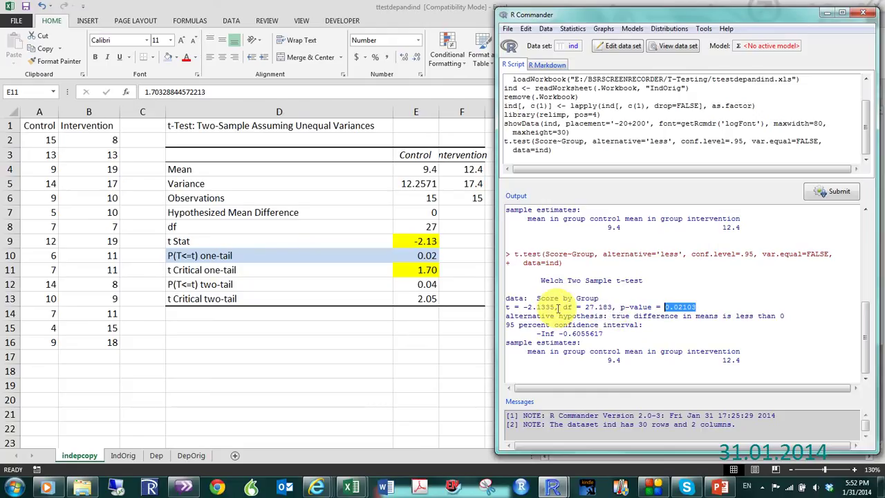
{"action": "left_click_drag", "start_coordinate": [562, 307], "coordinate": [508, 308]}
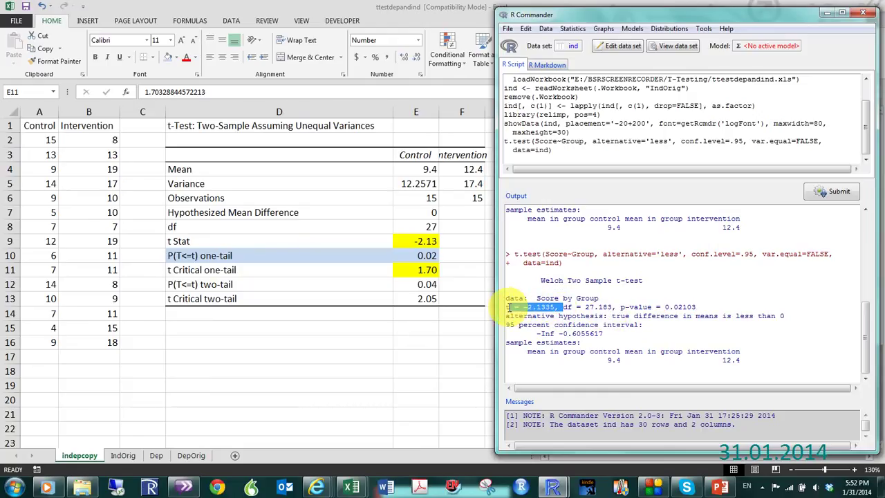
{"action": "left_click", "coordinate": [616, 323]}
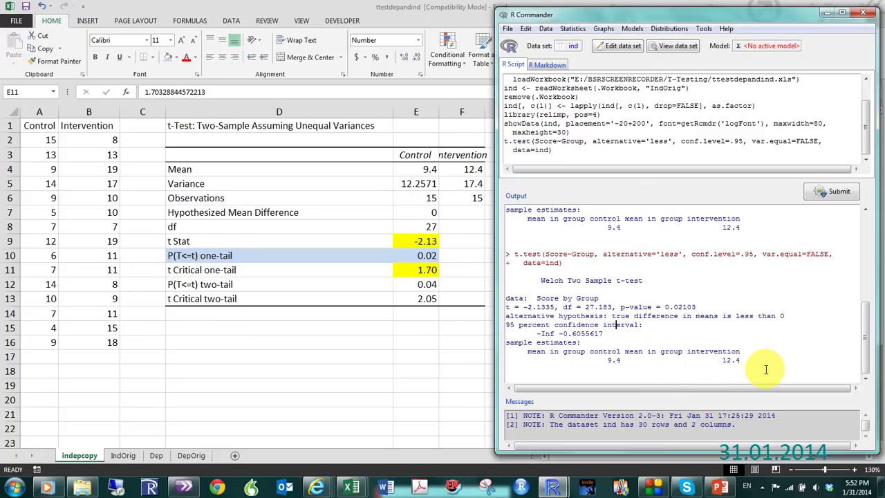
{"action": "left_click_drag", "start_coordinate": [744, 360], "coordinate": [724, 355]}
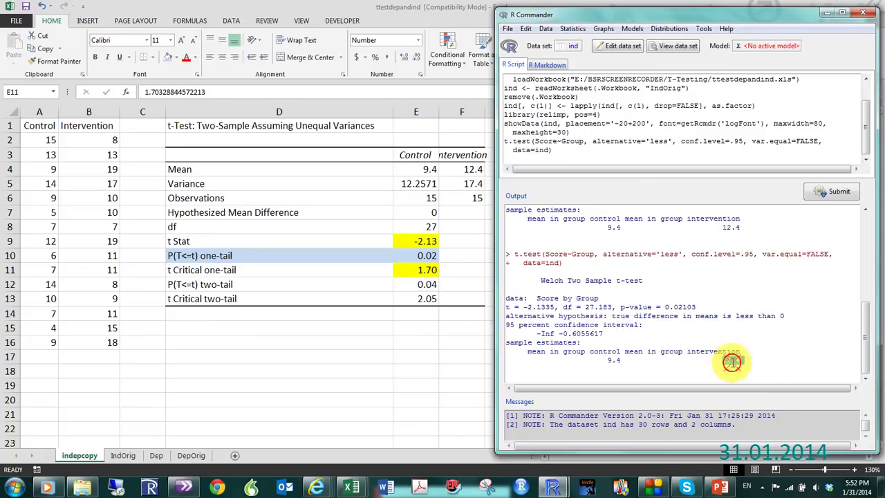
{"action": "triple_click", "coordinate": [732, 360]}
{"action": "left_click", "coordinate": [729, 360]}
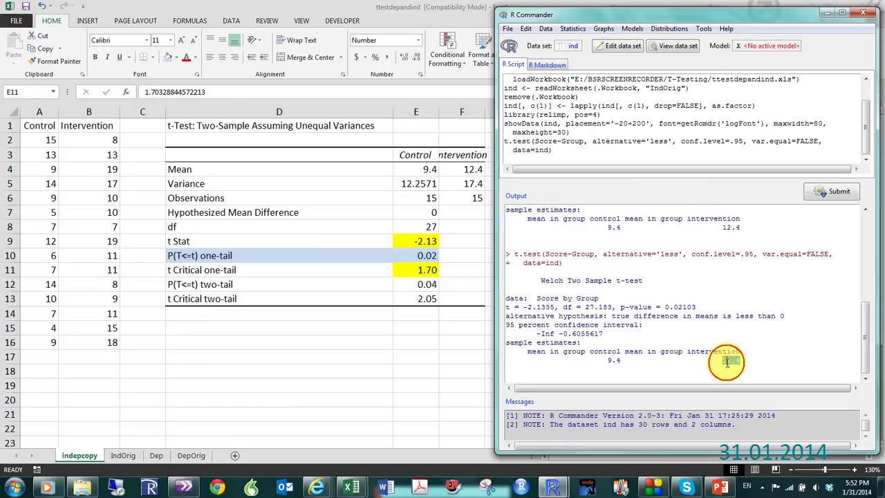
{"action": "left_click_drag", "start_coordinate": [745, 361], "coordinate": [502, 360]}
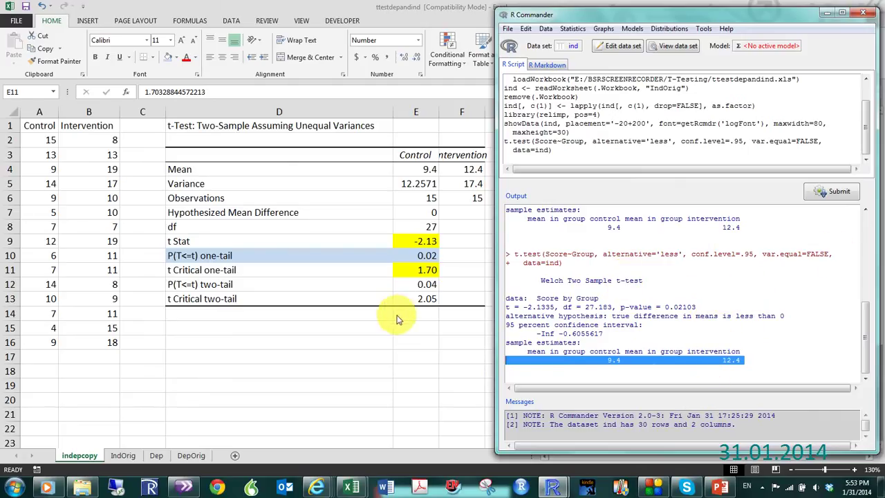
{"action": "key", "text": "alt+Tab"}
{"action": "left_click", "coordinate": [157, 455]}
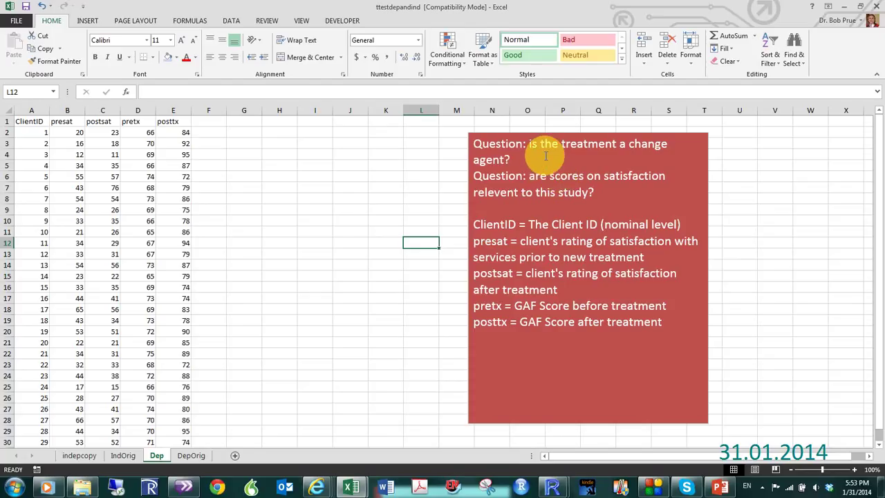
Step: Go through the red notes box, highlighting 'nominal' and the presat and postsat descriptions
{"action": "left_click", "coordinate": [612, 193]}
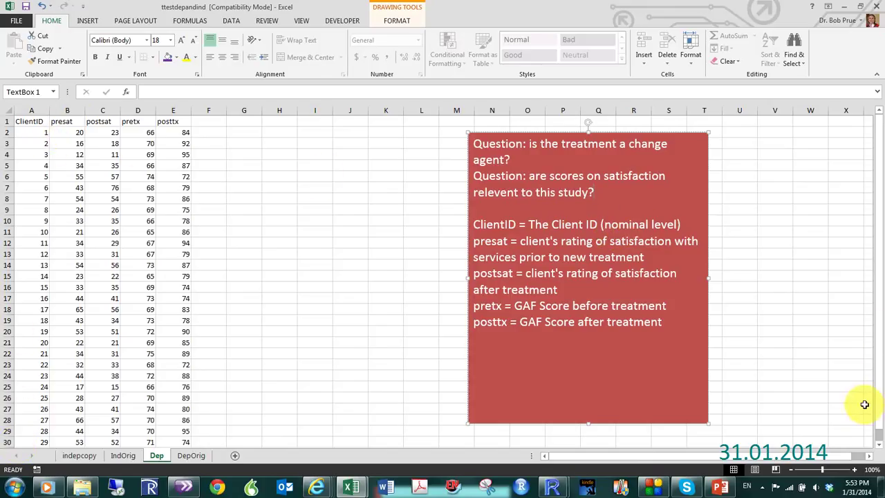
{"action": "left_click_drag", "start_coordinate": [875, 424], "coordinate": [871, 325]}
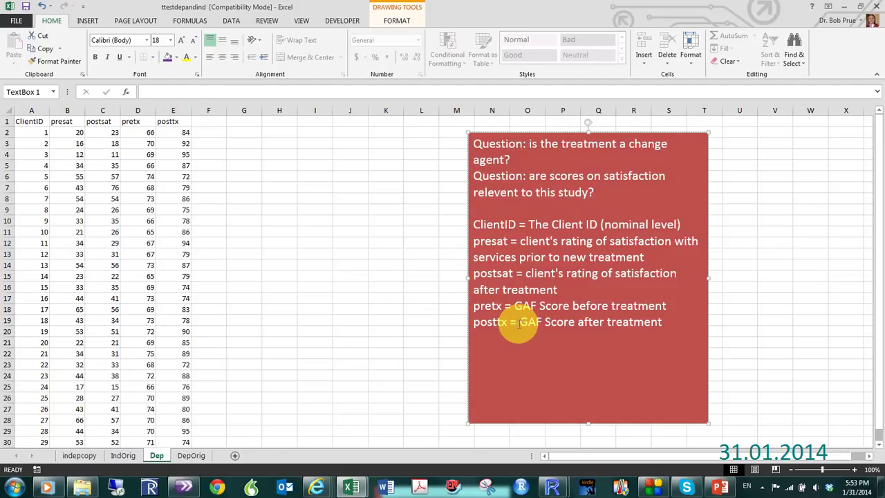
{"action": "double_click", "coordinate": [630, 227]}
{"action": "left_click", "coordinate": [576, 265]}
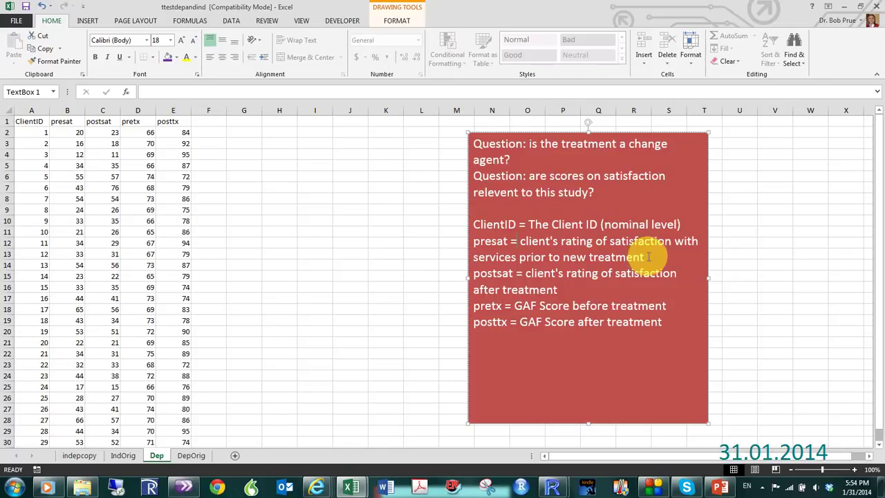
{"action": "left_click_drag", "start_coordinate": [649, 256], "coordinate": [475, 240]}
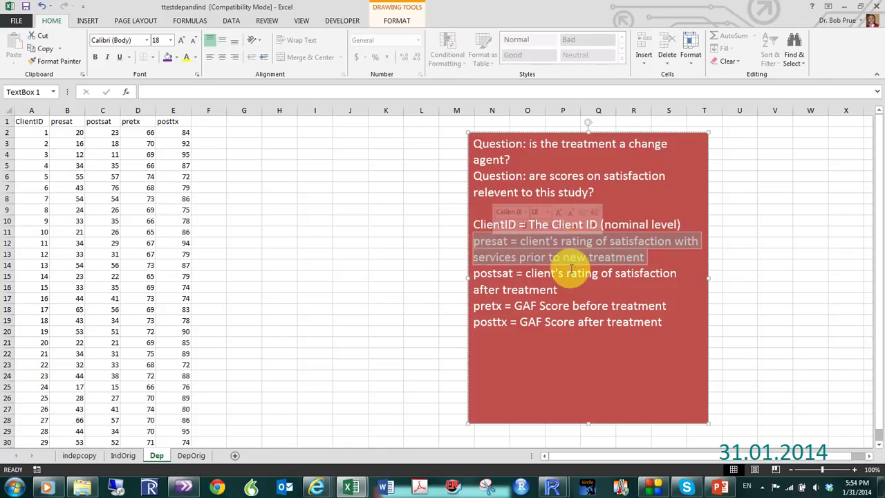
{"action": "left_click", "coordinate": [561, 289]}
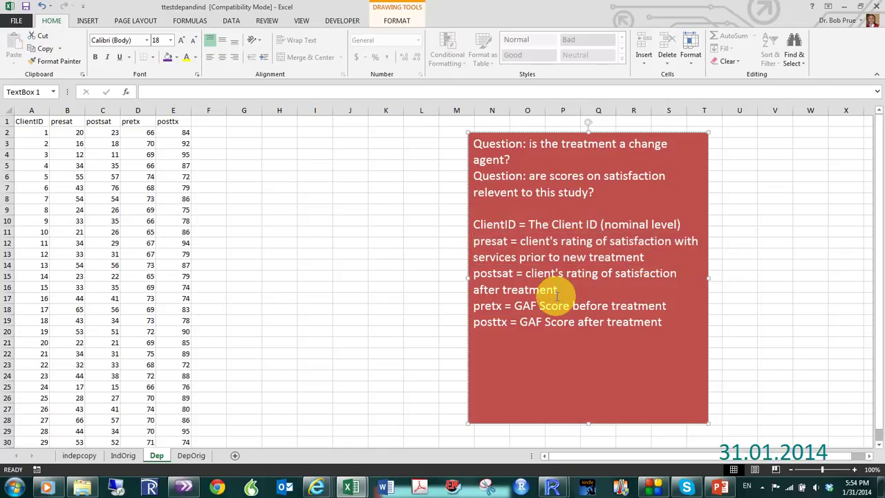
{"action": "triple_click", "coordinate": [520, 282]}
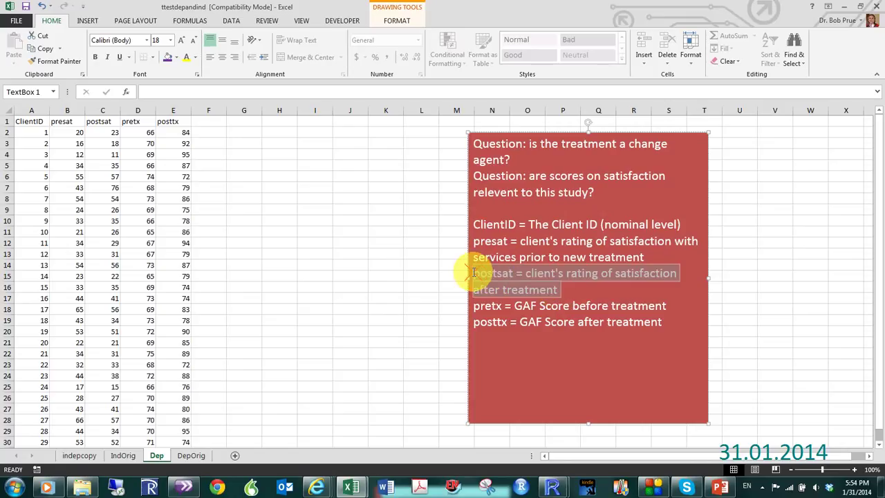
{"action": "left_click", "coordinate": [532, 285]}
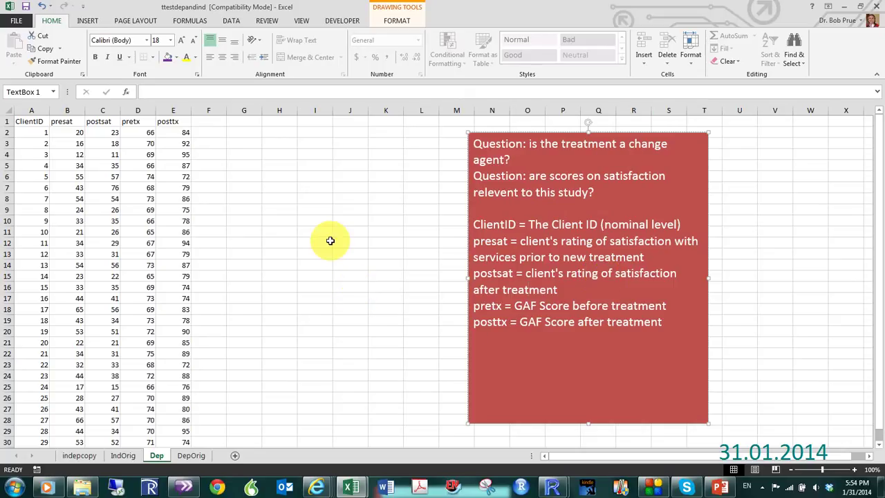
Step: Choose 't-Test: Paired Two Sample for Means' from the DATA tab's Data Analysis tools
{"action": "left_click", "coordinate": [233, 21]}
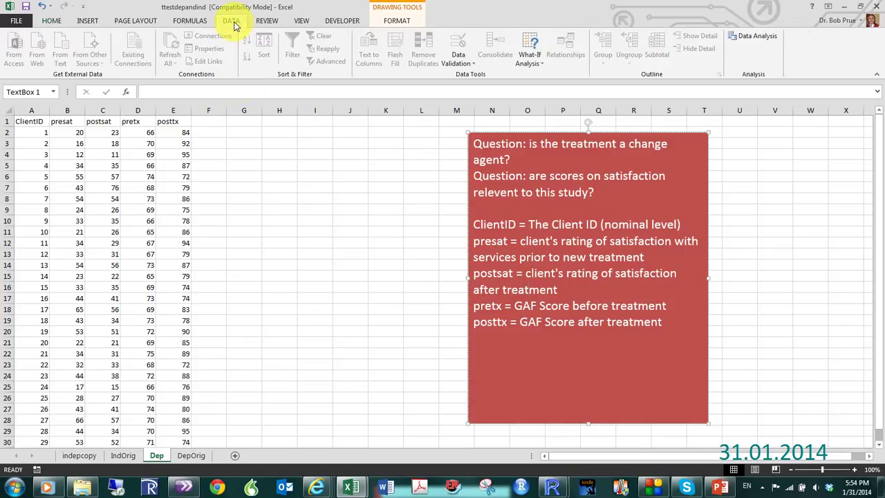
{"action": "left_click", "coordinate": [299, 211]}
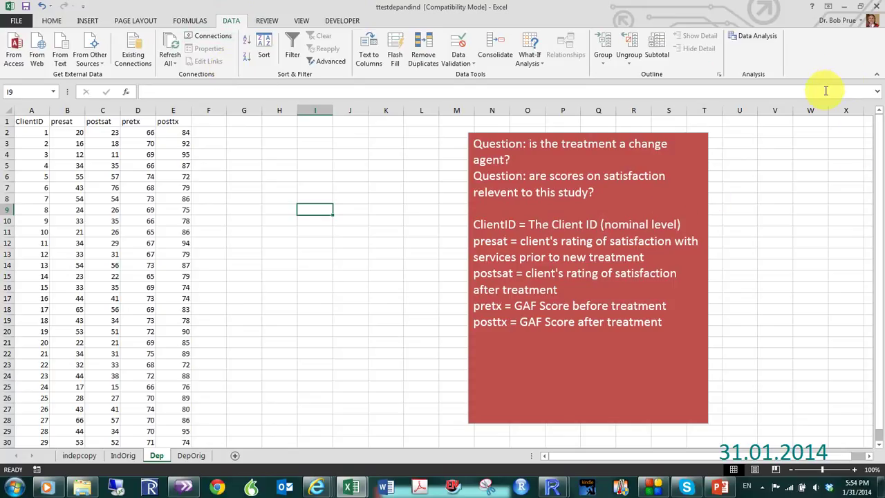
{"action": "left_click", "coordinate": [755, 37]}
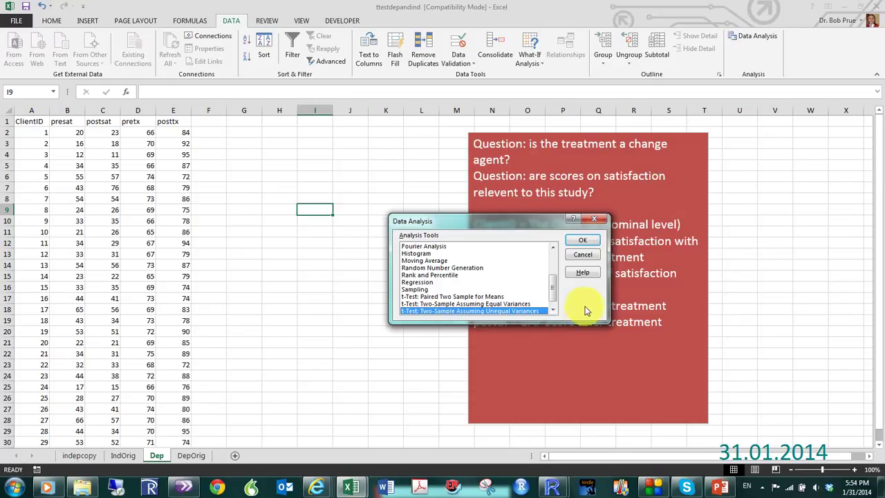
{"action": "left_click", "coordinate": [484, 296]}
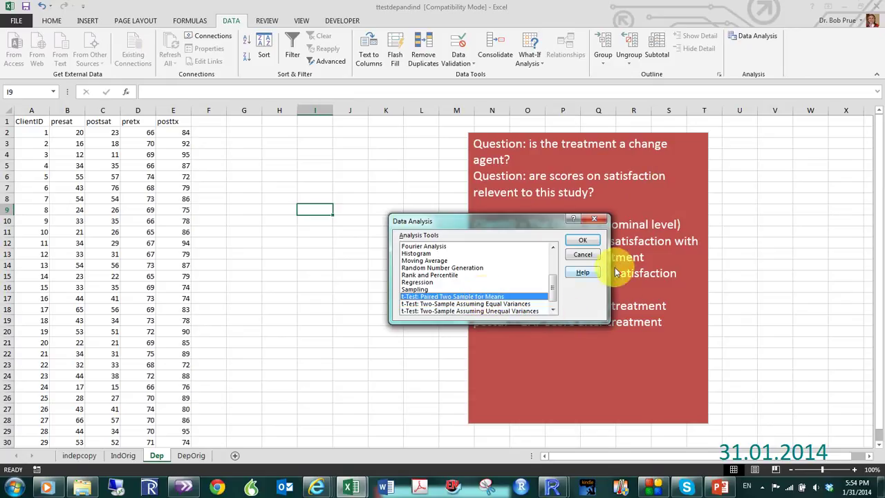
{"action": "left_click", "coordinate": [585, 244]}
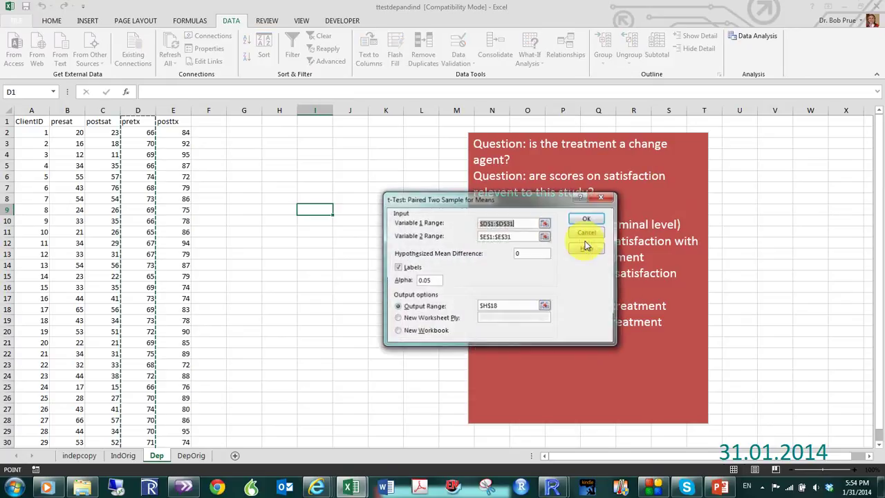
Step: Set Variable 1 $D$1:$D$31, Variable 2 $E$1:$E$31, output range $G$1, and run the test
{"action": "left_click", "coordinate": [545, 225]}
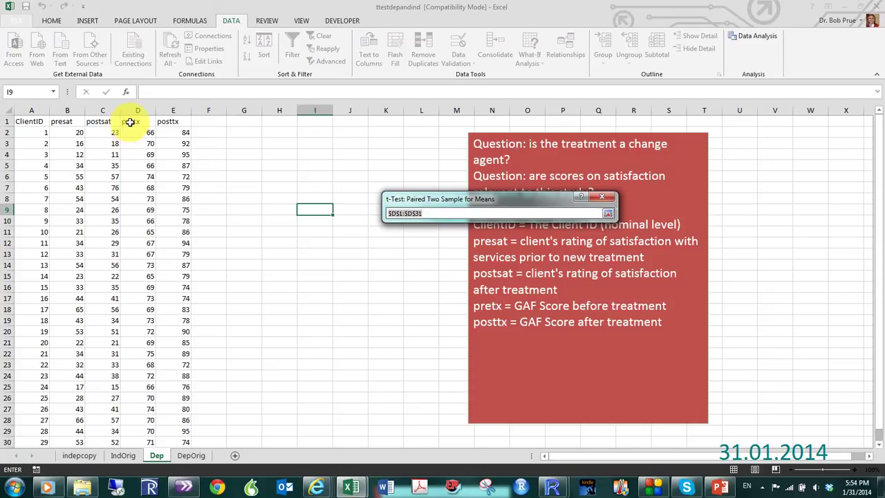
{"action": "left_click_drag", "start_coordinate": [132, 122], "coordinate": [144, 430]}
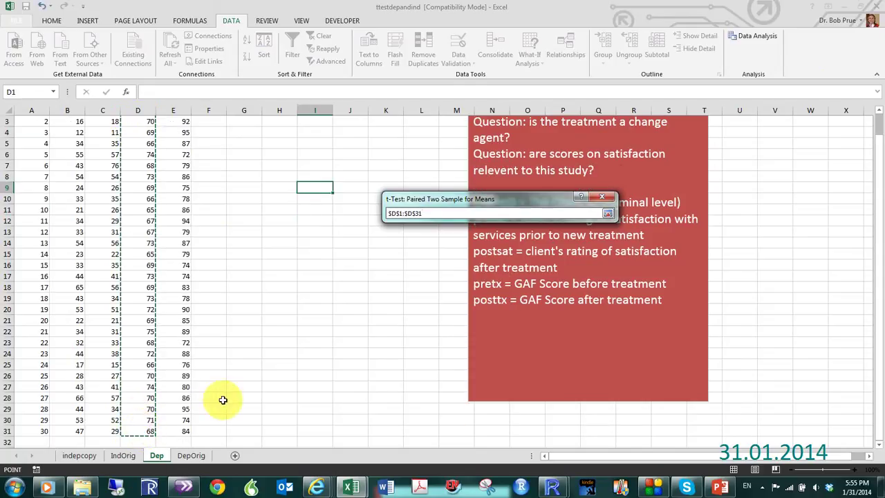
{"action": "left_click", "coordinate": [608, 215]}
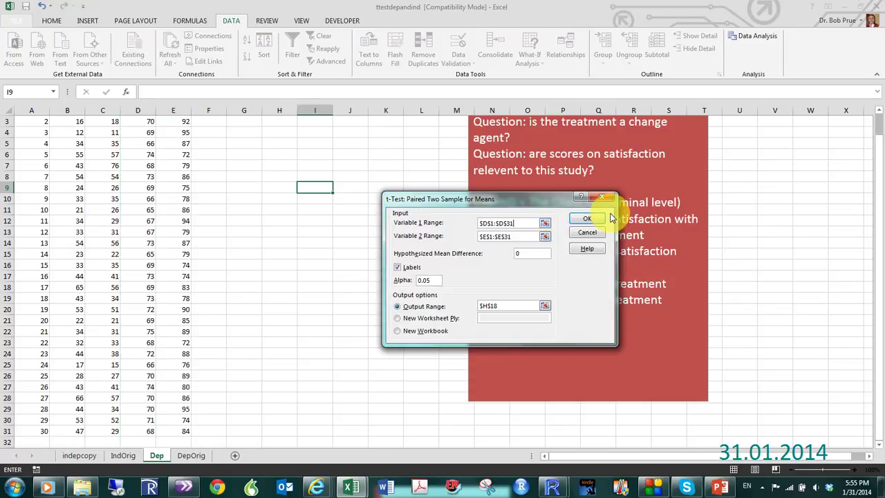
{"action": "left_click", "coordinate": [544, 237]}
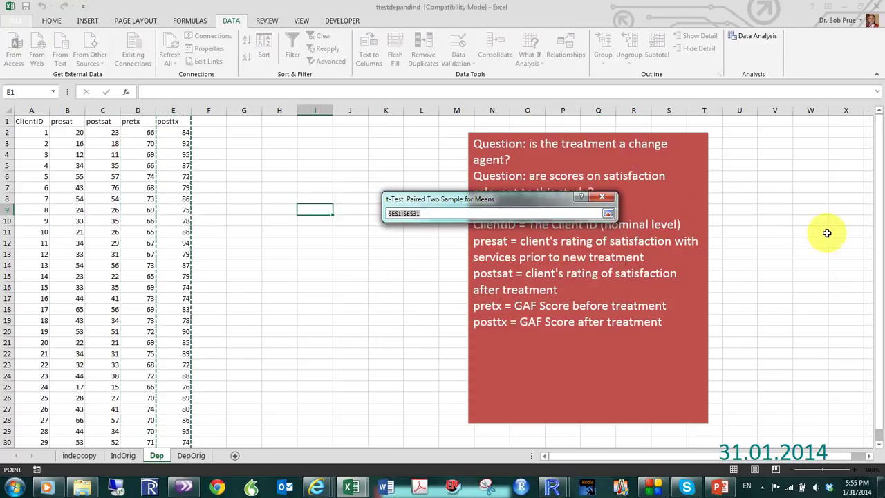
{"action": "left_click_drag", "start_coordinate": [173, 122], "coordinate": [173, 91]}
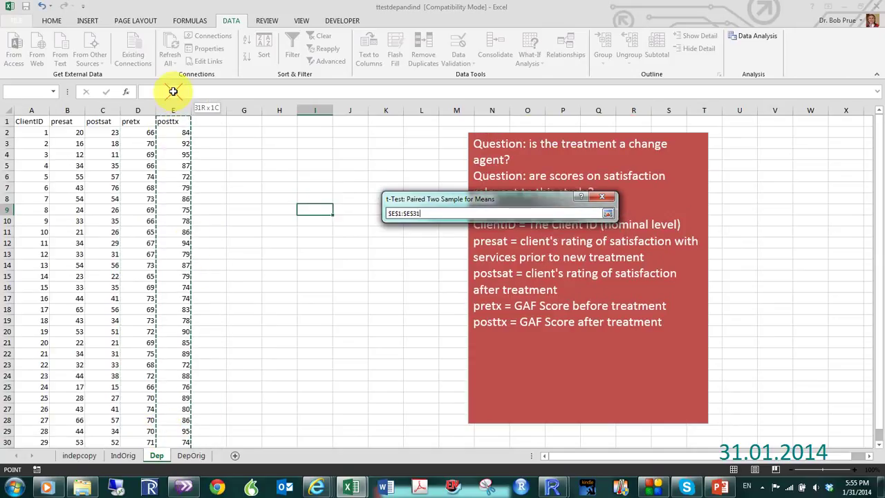
{"action": "left_click", "coordinate": [608, 217]}
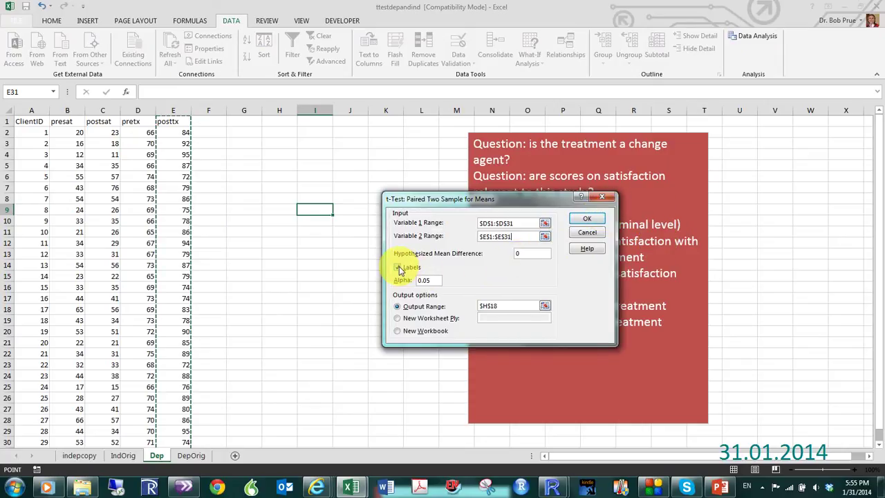
{"action": "left_click", "coordinate": [397, 306]}
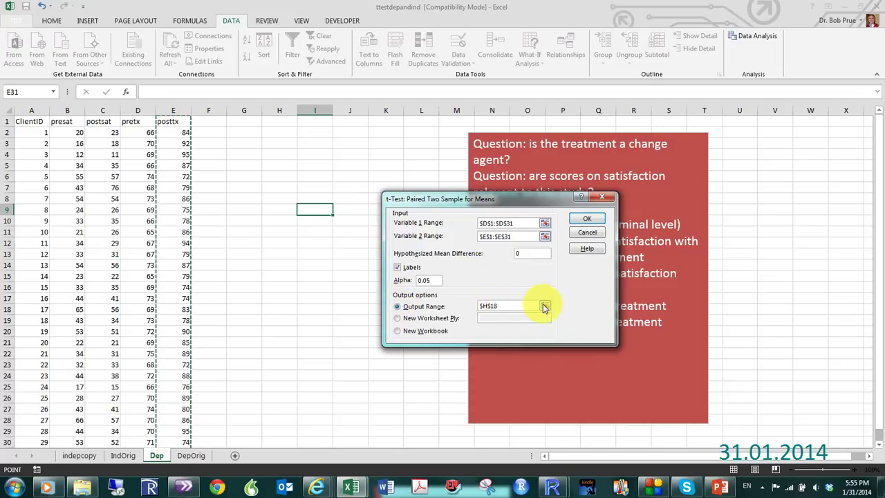
{"action": "left_click", "coordinate": [544, 307]}
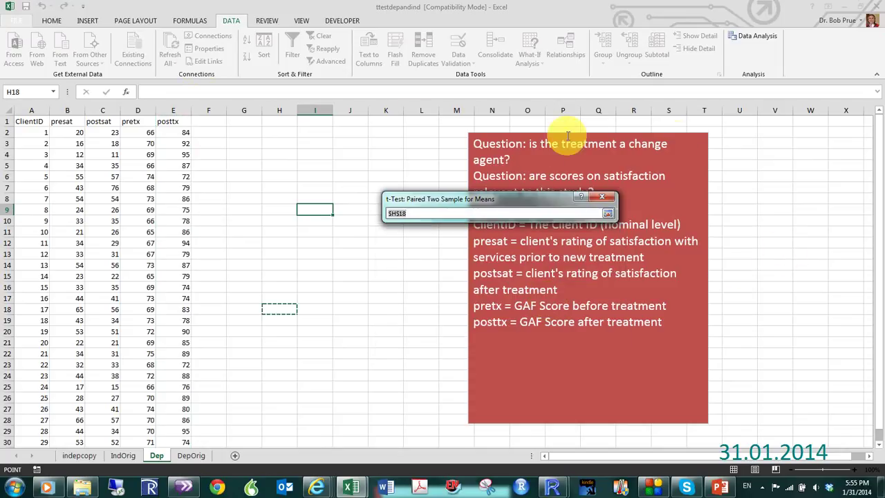
{"action": "left_click", "coordinate": [250, 124]}
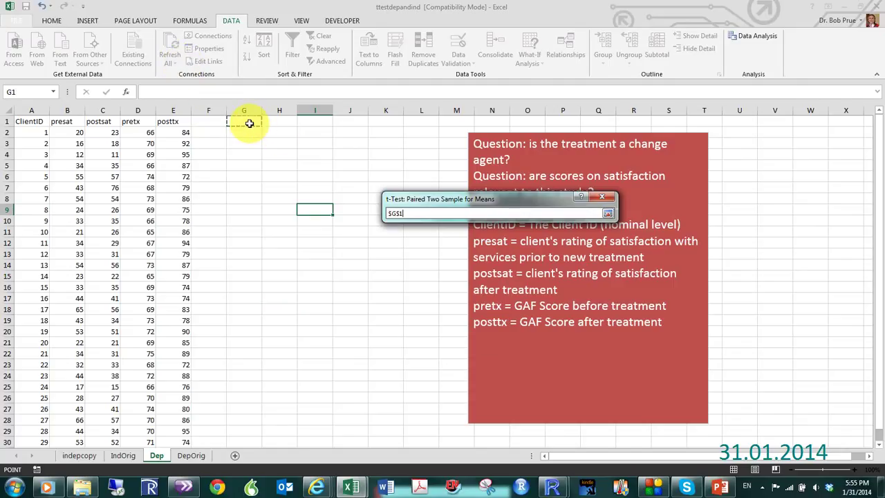
{"action": "left_click", "coordinate": [609, 215]}
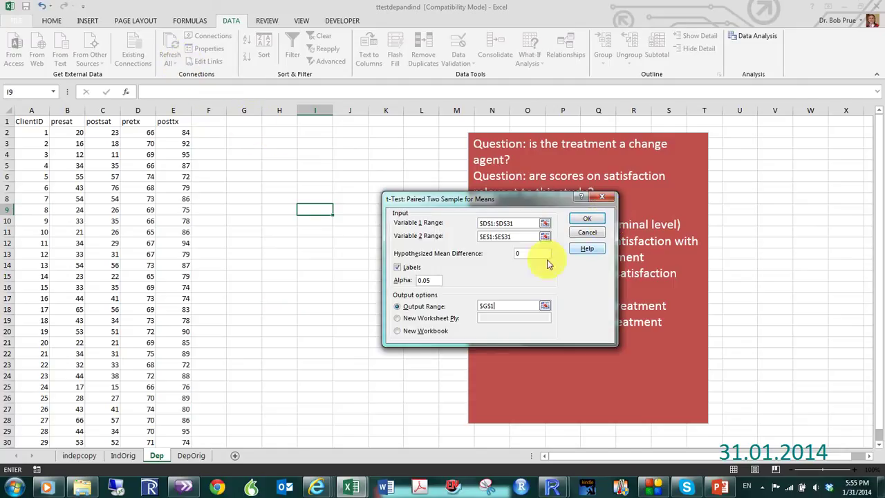
{"action": "left_click", "coordinate": [596, 218]}
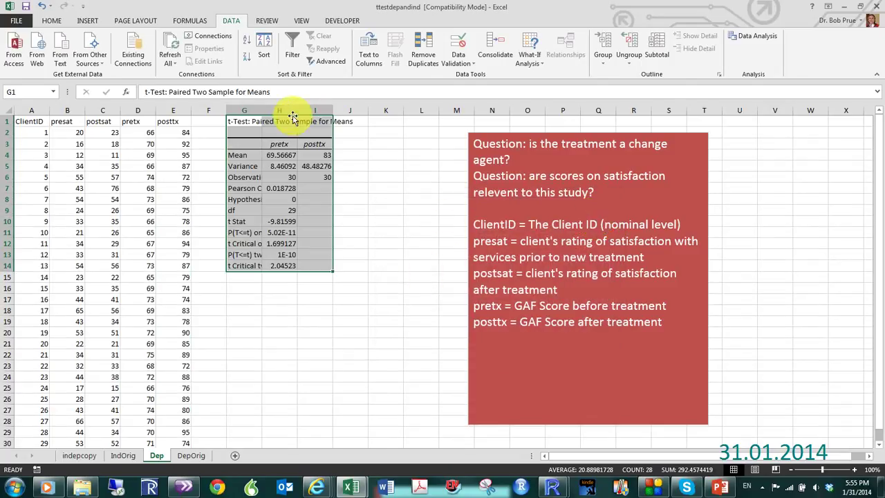
Step: Autofit column G to its labels and zoom the worksheet to 150%
{"action": "double_click", "coordinate": [262, 107]}
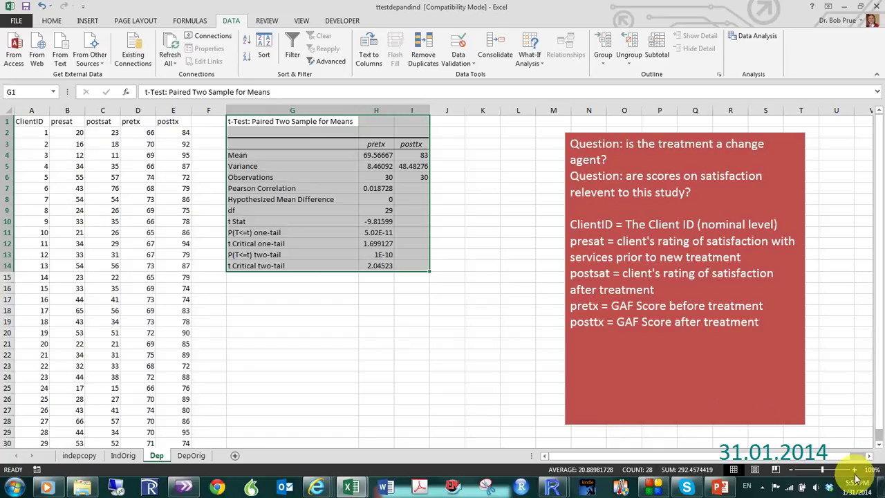
{"action": "left_click", "coordinate": [855, 471]}
{"action": "left_click", "coordinate": [855, 471]}
{"action": "left_click", "coordinate": [855, 471]}
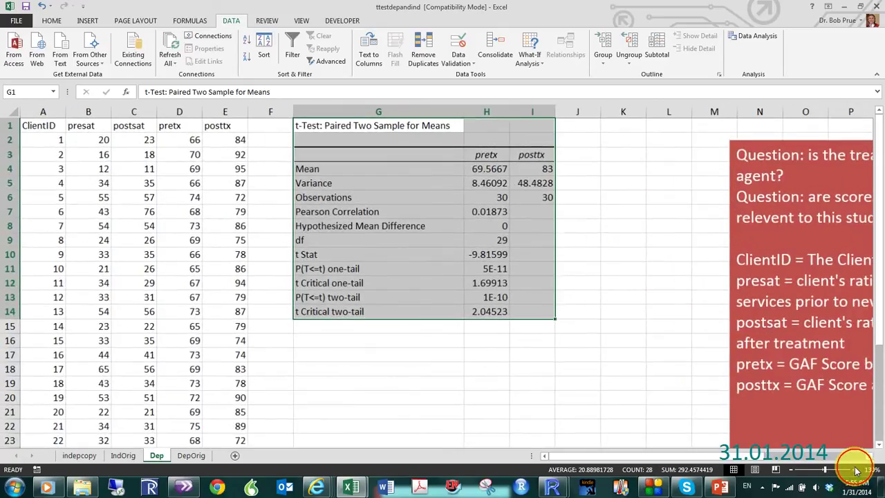
{"action": "left_click", "coordinate": [855, 471]}
{"action": "left_click", "coordinate": [856, 472]}
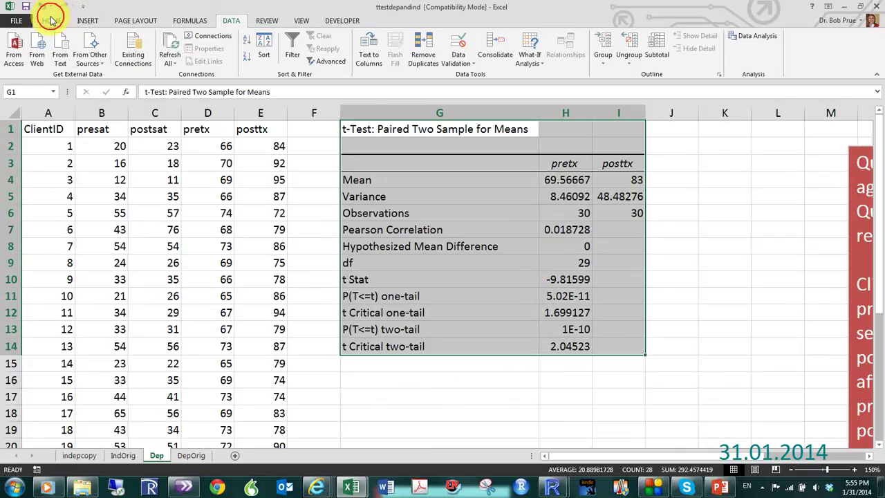
Step: Round the results in H10:H14 to two decimal places
{"action": "left_click", "coordinate": [51, 19]}
{"action": "left_click", "coordinate": [574, 329]}
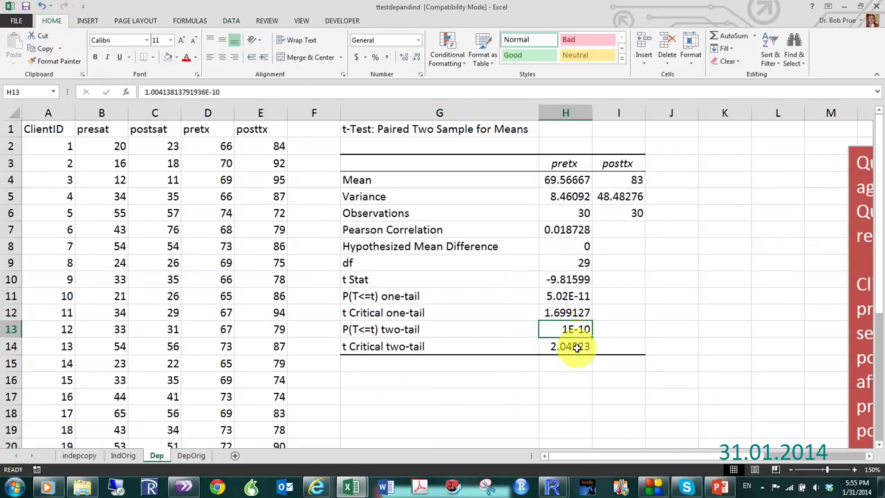
{"action": "left_click_drag", "start_coordinate": [576, 348], "coordinate": [566, 285]}
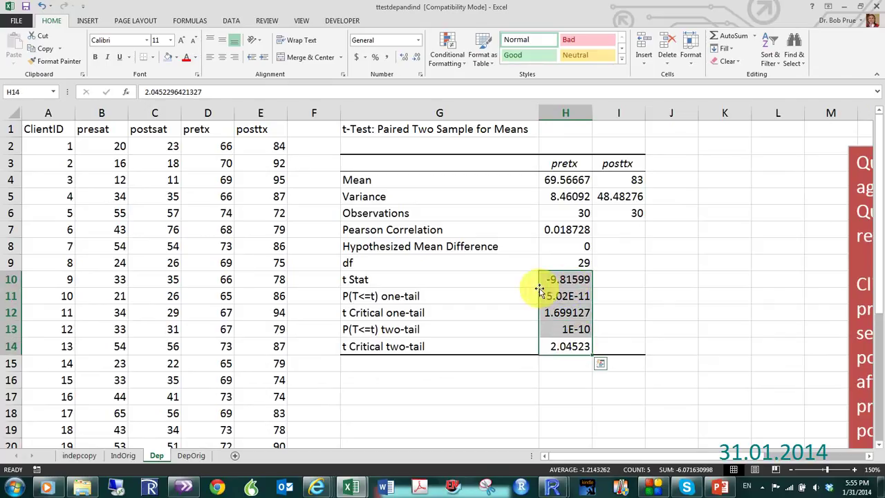
{"action": "left_click", "coordinate": [417, 59]}
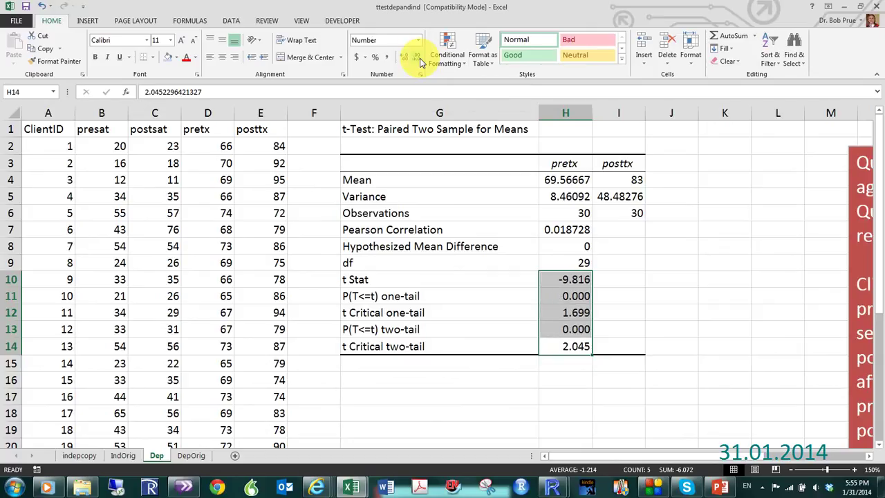
{"action": "left_click", "coordinate": [419, 59]}
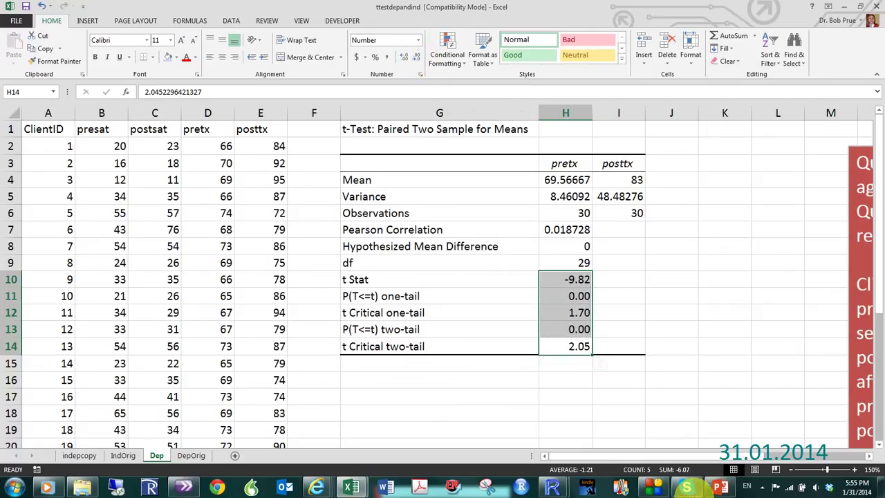
{"action": "left_click", "coordinate": [603, 390]}
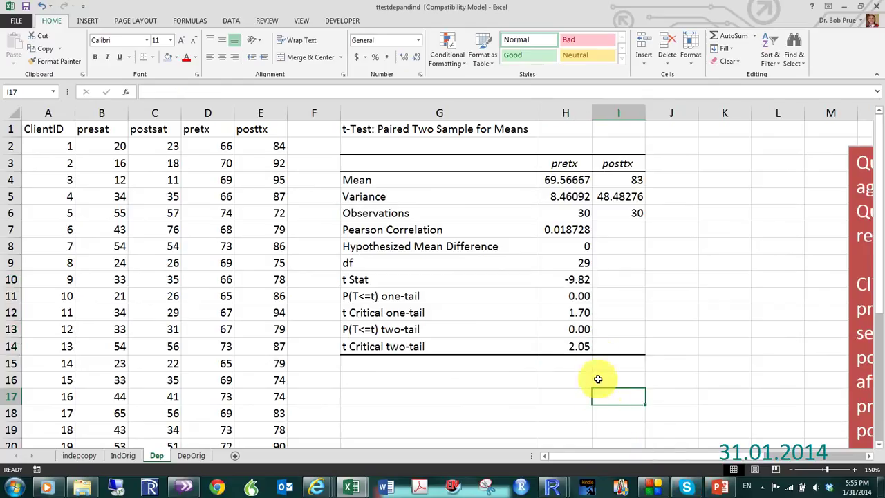
Step: Shade t Stat -9.82 and t Critical one-tail 1.70 light blue
{"action": "left_click", "coordinate": [573, 279]}
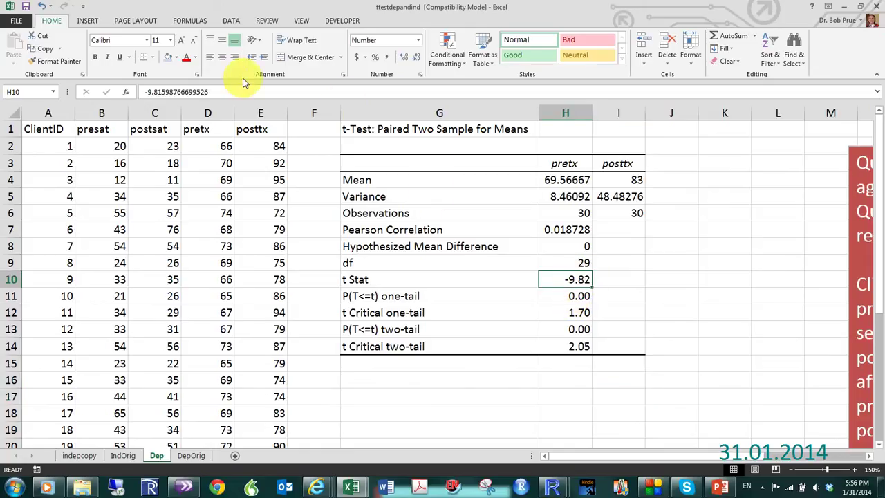
{"action": "left_click", "coordinate": [168, 57]}
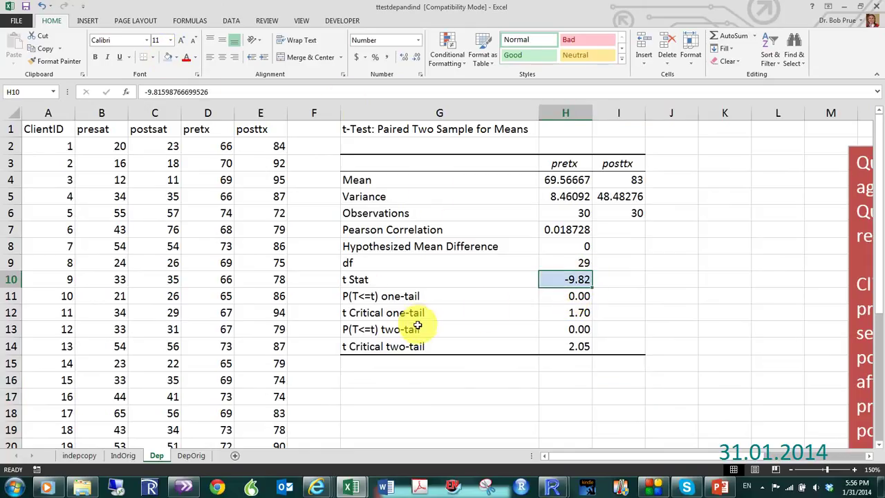
{"action": "left_click", "coordinate": [579, 313]}
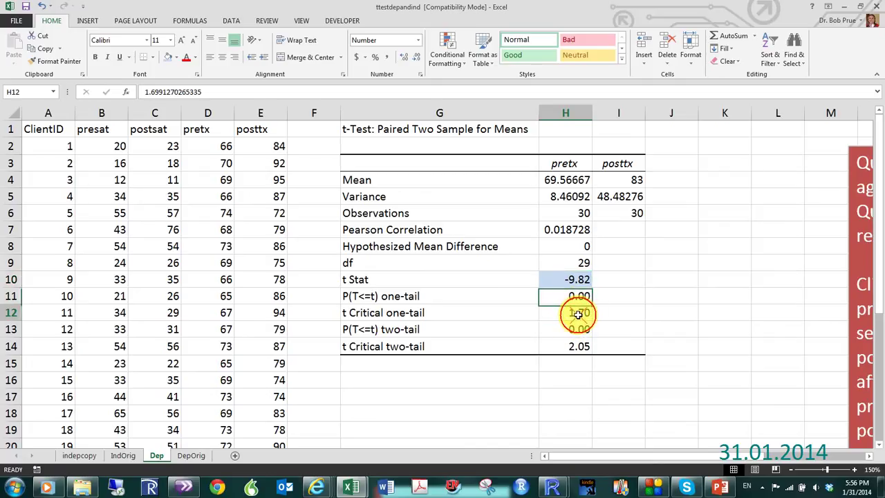
{"action": "left_click", "coordinate": [168, 57]}
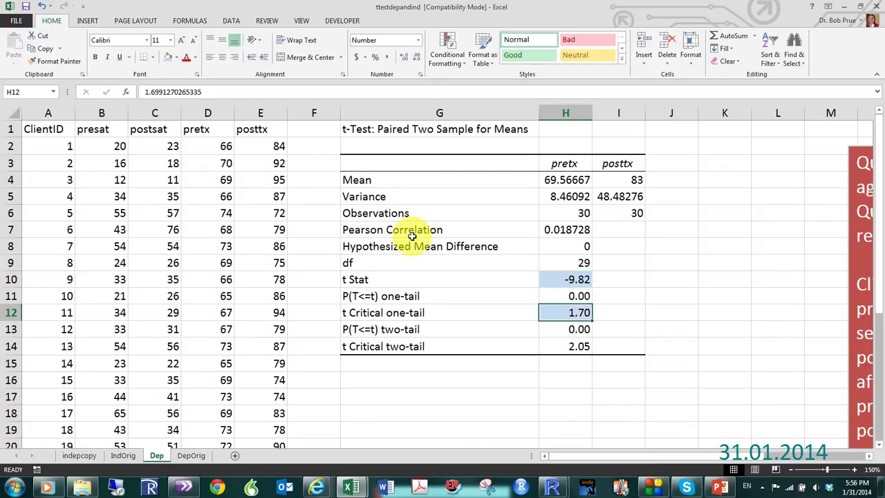
{"action": "left_click", "coordinate": [556, 297]}
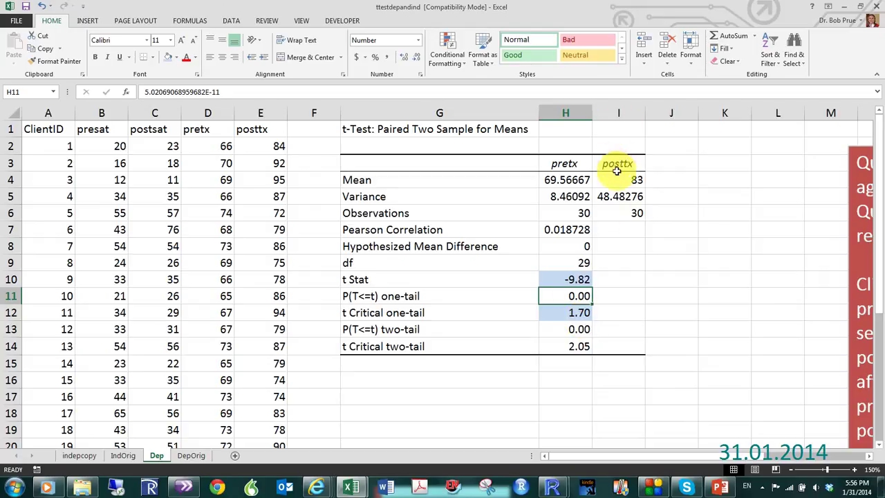
Step: Review the pretx and posttx means, then save the workbook in the older file format
{"action": "left_click", "coordinate": [567, 179]}
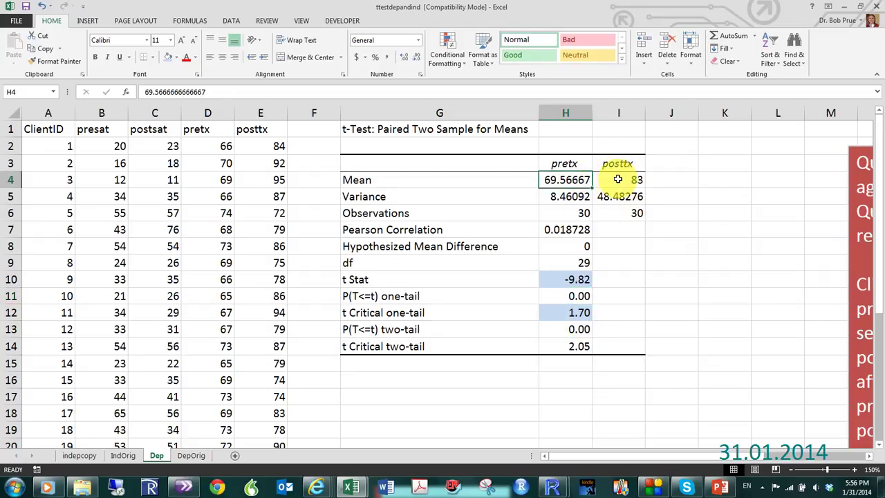
{"action": "left_click", "coordinate": [617, 179]}
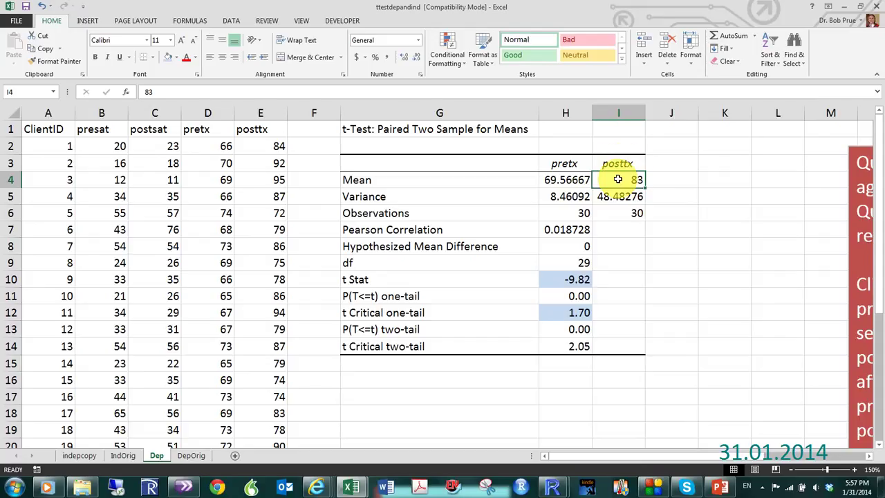
{"action": "left_click", "coordinate": [25, 7]}
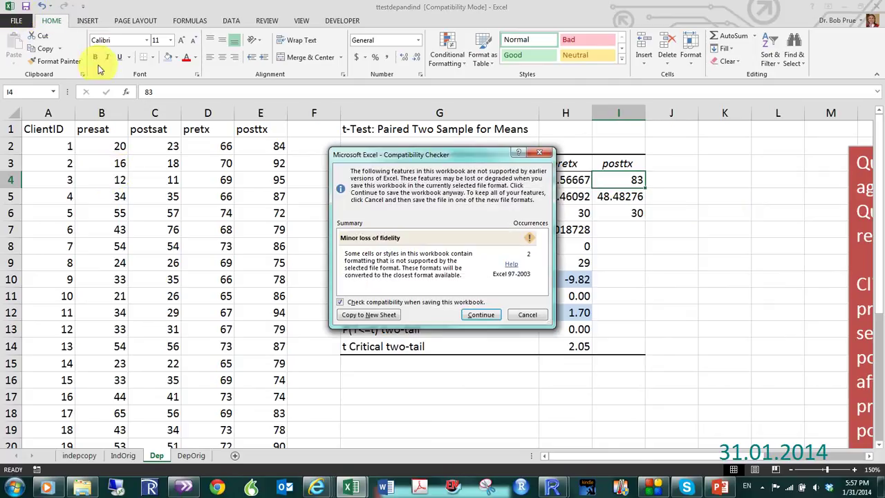
{"action": "left_click", "coordinate": [485, 319]}
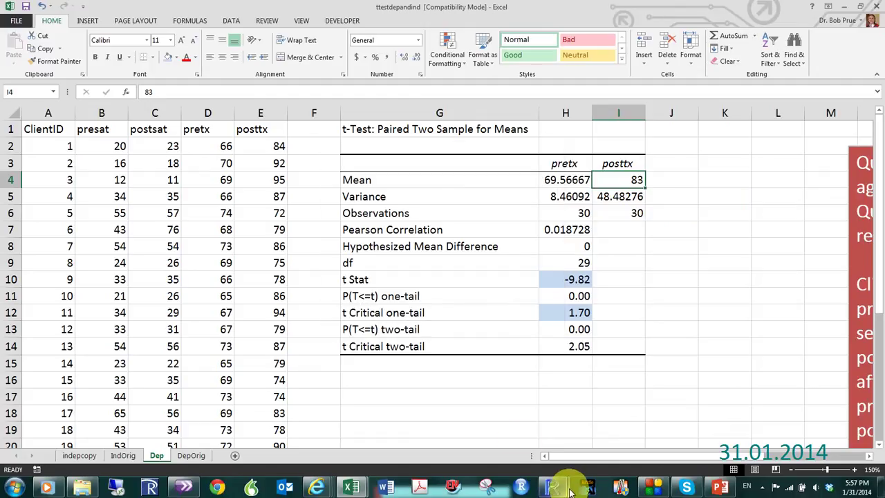
Step: Import the DepOrig sheet of ttestdepandind.xls into R Commander as dataset dep
{"action": "mouse_move", "coordinate": [560, 488]}
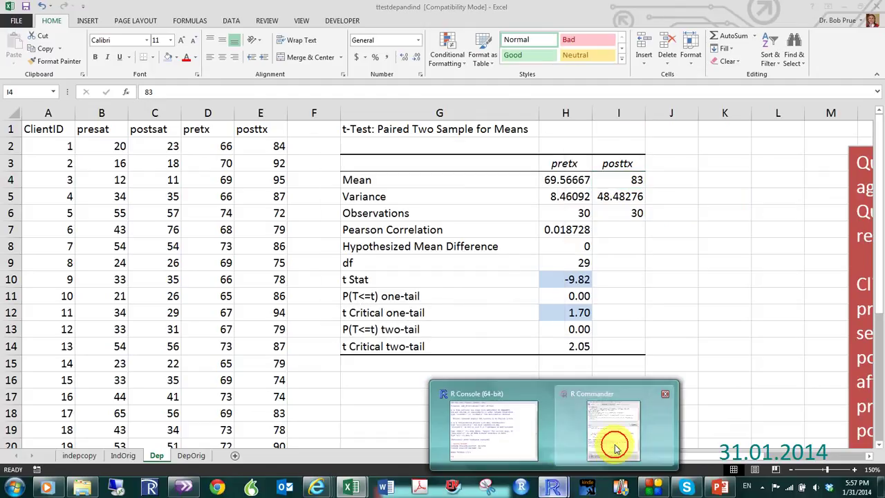
{"action": "left_click", "coordinate": [615, 446]}
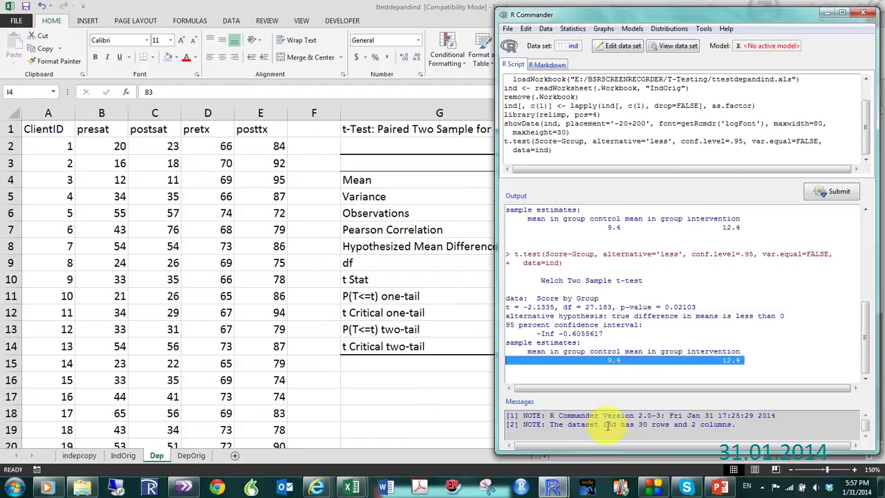
{"action": "left_click", "coordinate": [547, 30]}
{"action": "mouse_move", "coordinate": [578, 79]}
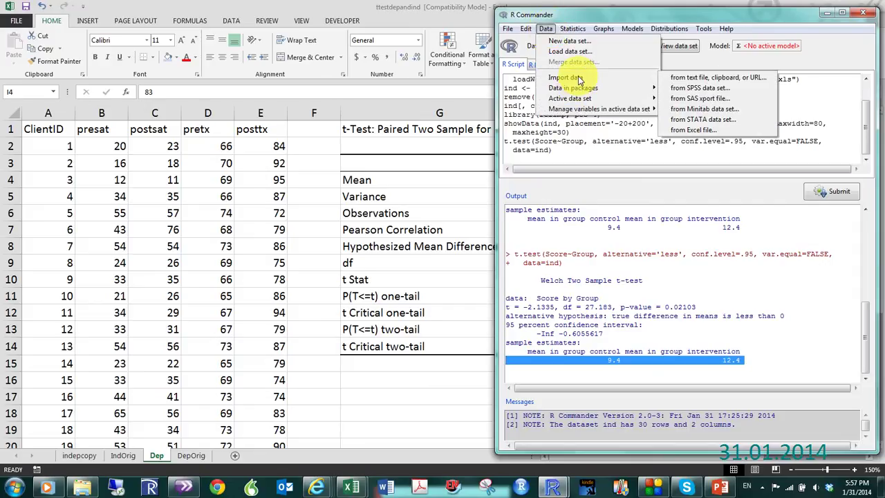
{"action": "left_click", "coordinate": [685, 129]}
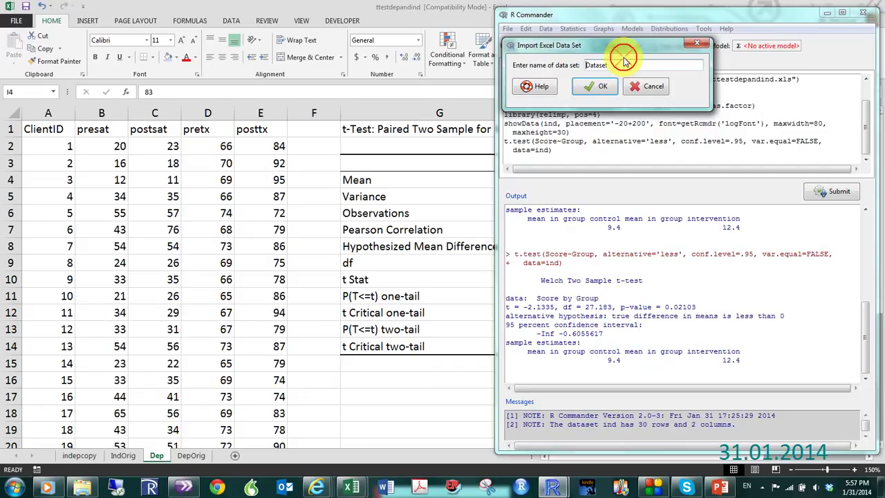
{"action": "key", "text": "Delete"}
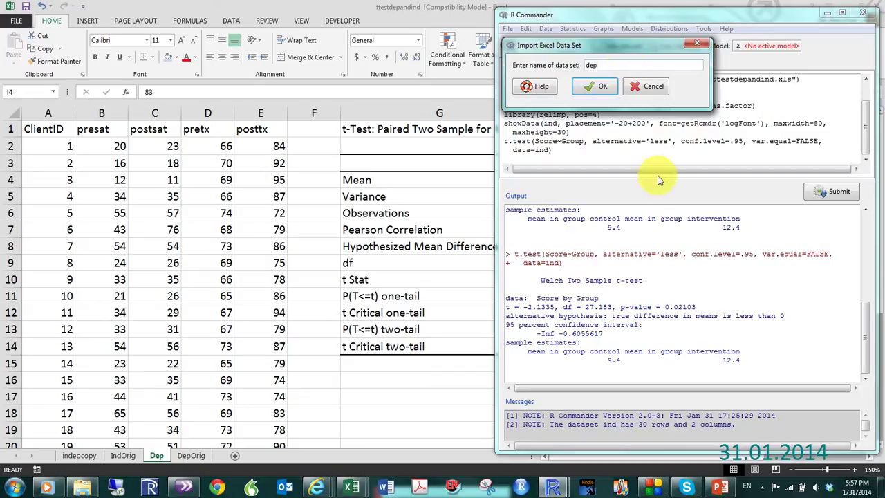
{"action": "left_click", "coordinate": [600, 87]}
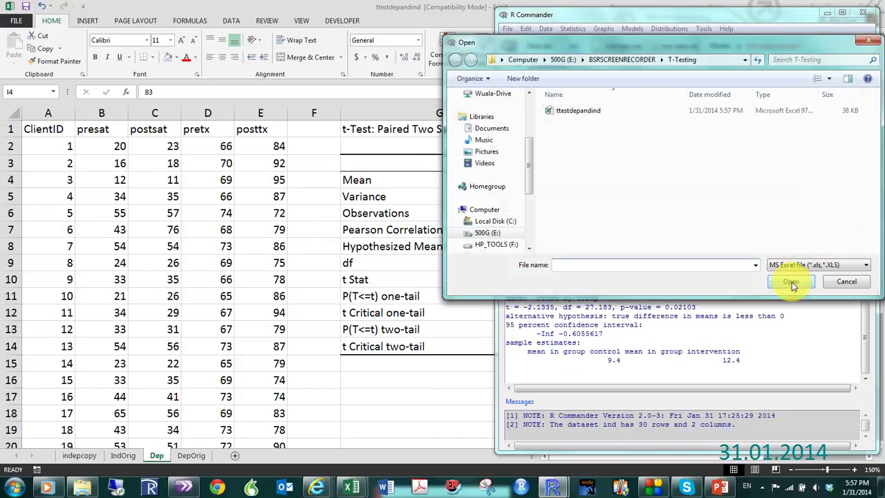
{"action": "left_click", "coordinate": [591, 112]}
{"action": "double_click", "coordinate": [591, 112]}
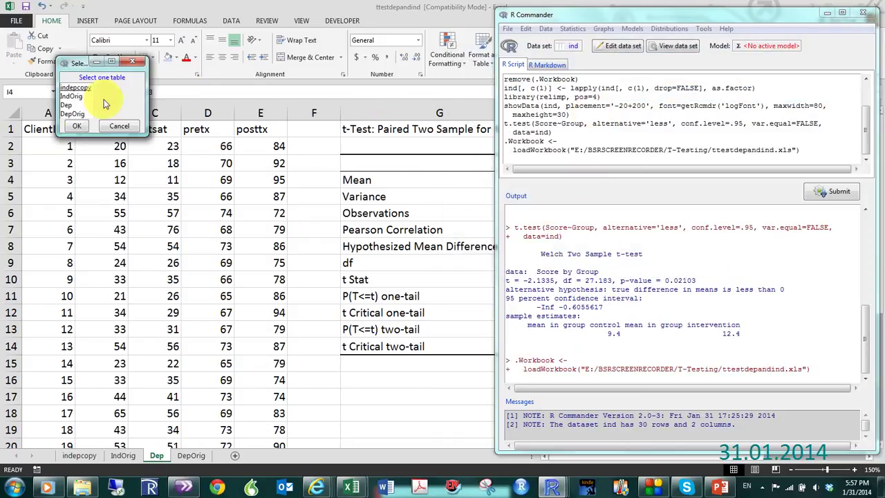
{"action": "left_click", "coordinate": [72, 113]}
{"action": "left_click", "coordinate": [77, 127]}
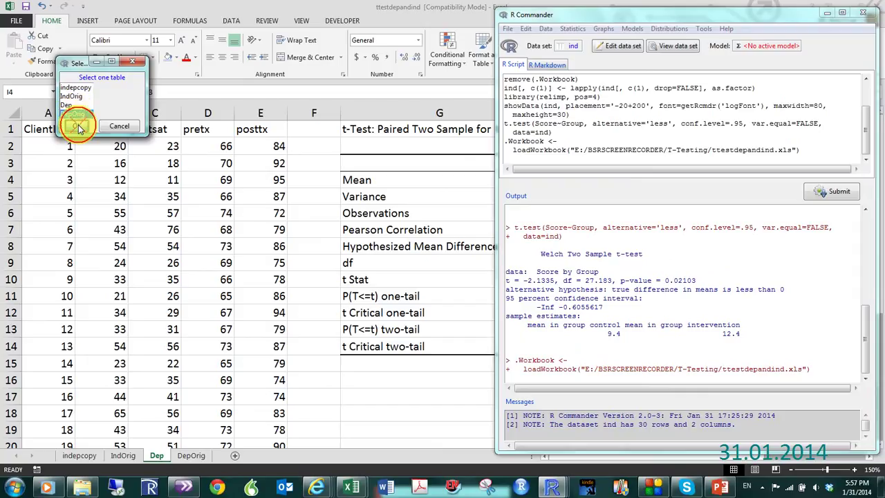
Step: Confirm dep has 30 rows and 5 columns and view its contents
{"action": "triple_click", "coordinate": [660, 433]}
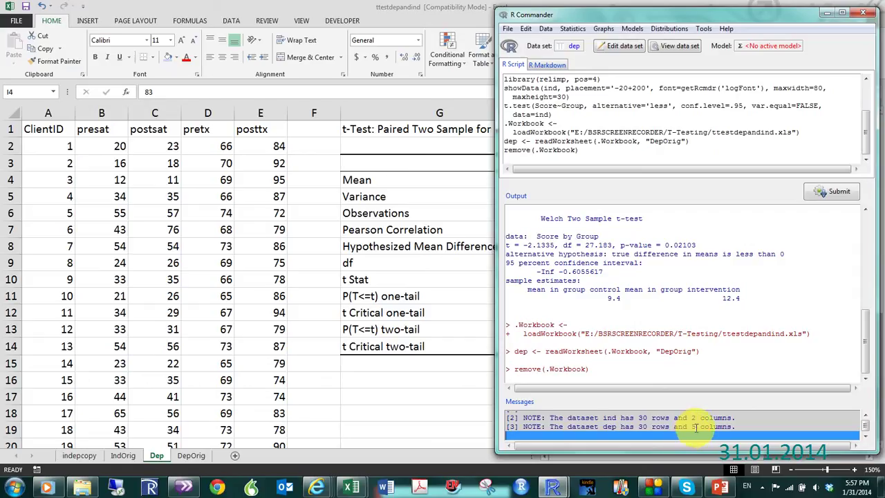
{"action": "left_click", "coordinate": [674, 47]}
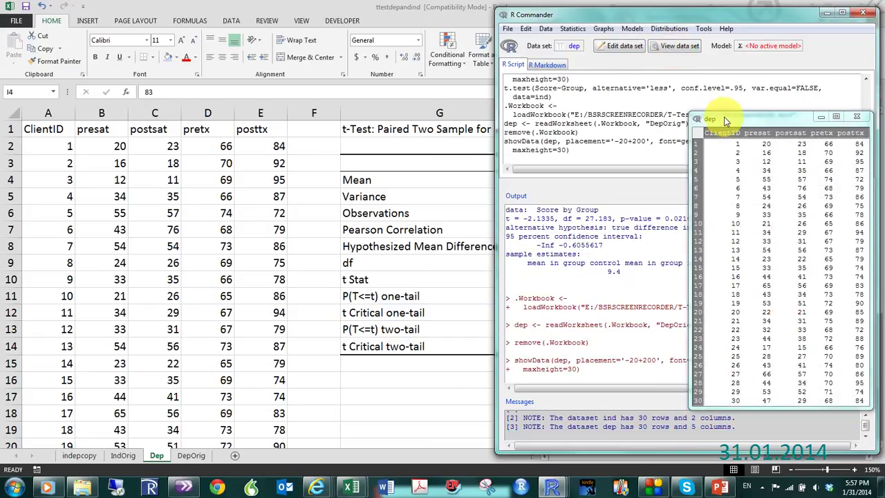
{"action": "left_click", "coordinate": [857, 117]}
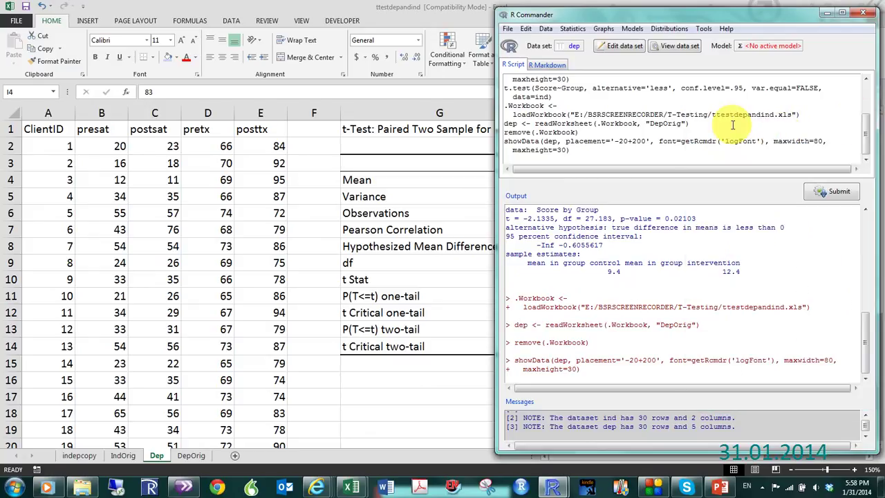
Step: Run a paired t-test of pretx versus posttx with alternative Difference < 0
{"action": "left_click", "coordinate": [571, 29]}
{"action": "mouse_move", "coordinate": [580, 65]}
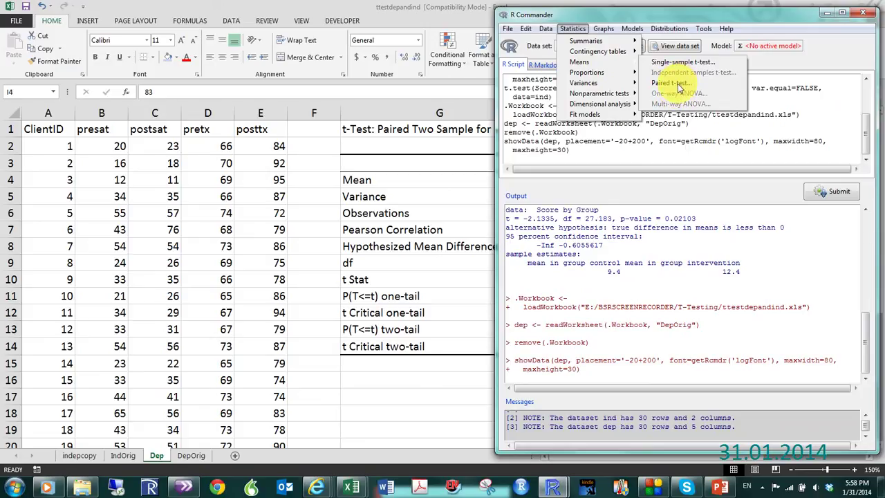
{"action": "left_click", "coordinate": [680, 86]}
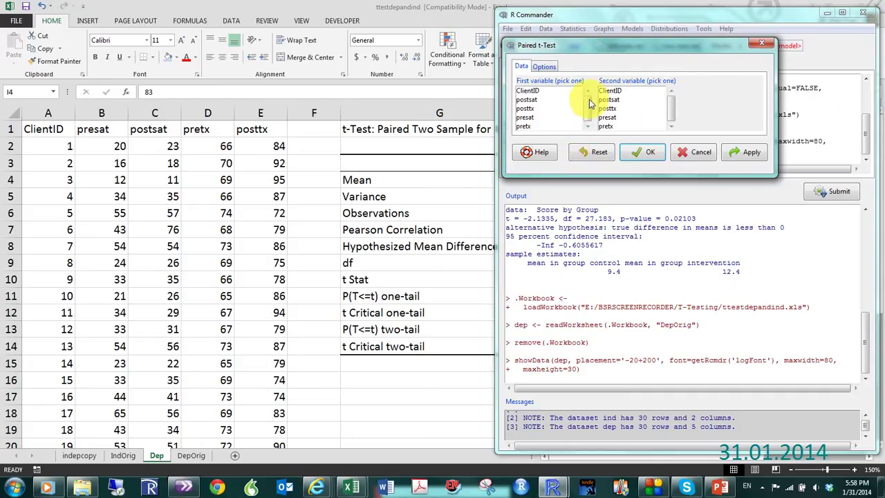
{"action": "left_click", "coordinate": [531, 128]}
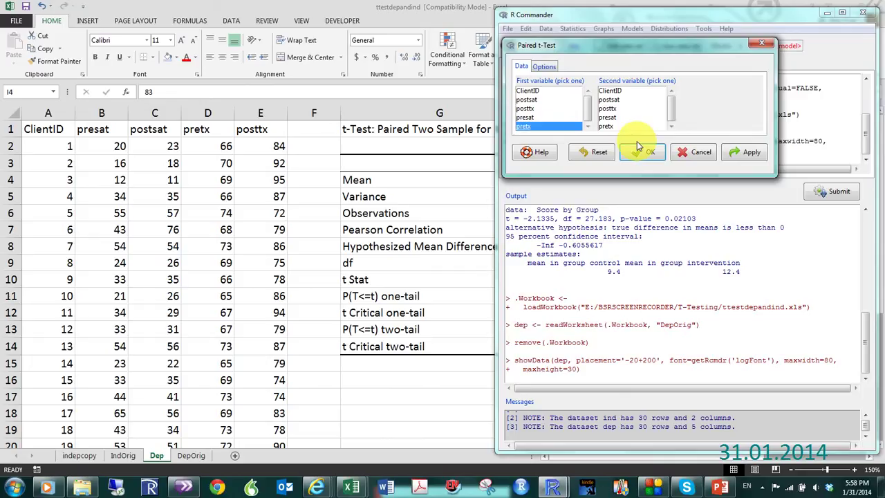
{"action": "left_click", "coordinate": [617, 110]}
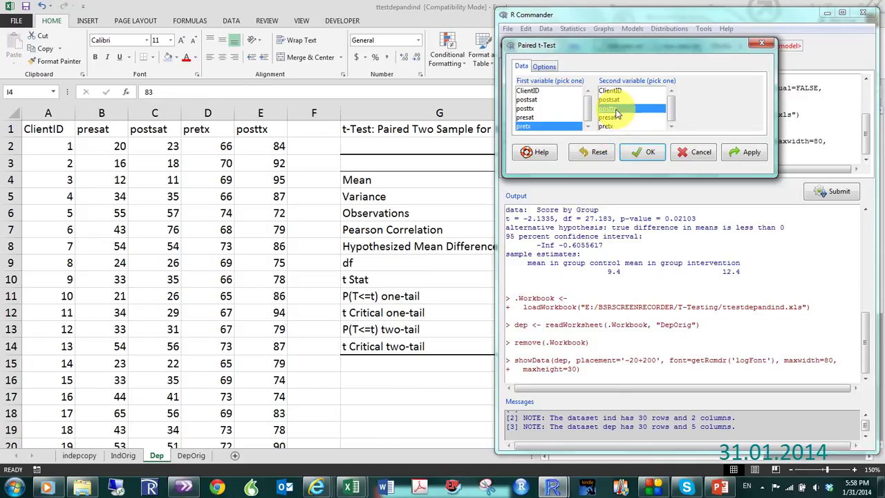
{"action": "left_click", "coordinate": [543, 68]}
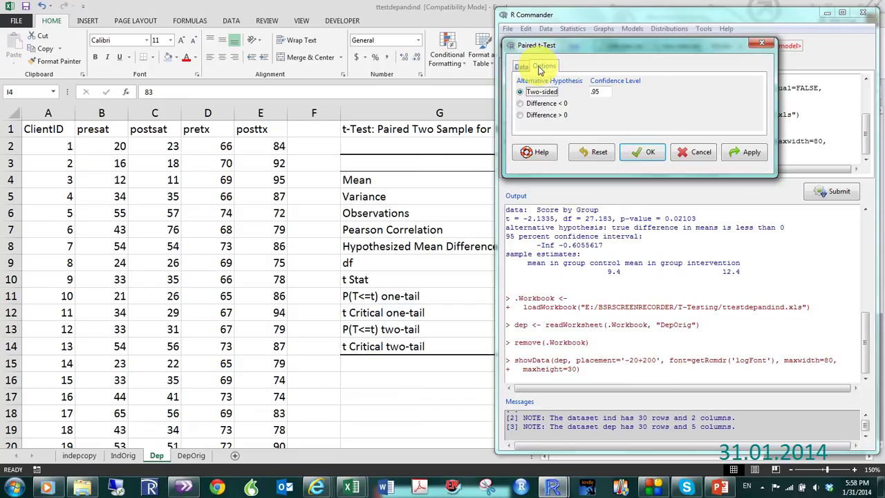
{"action": "left_click", "coordinate": [523, 104]}
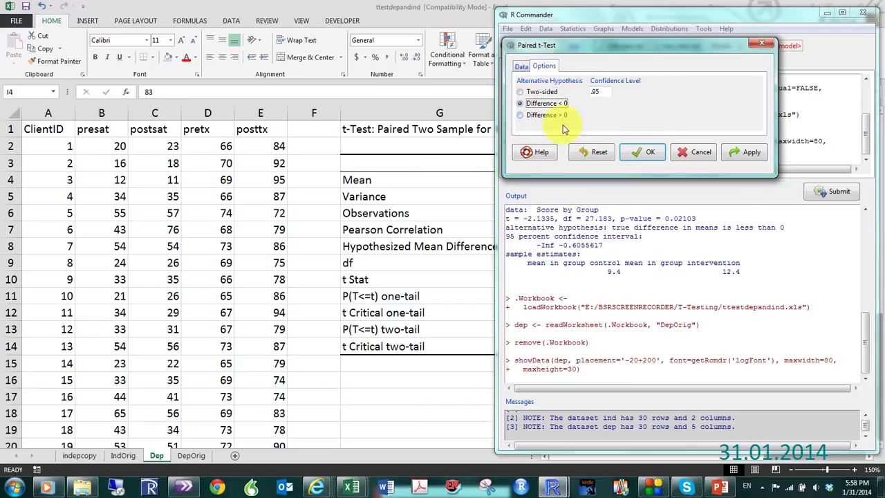
{"action": "left_click", "coordinate": [648, 155]}
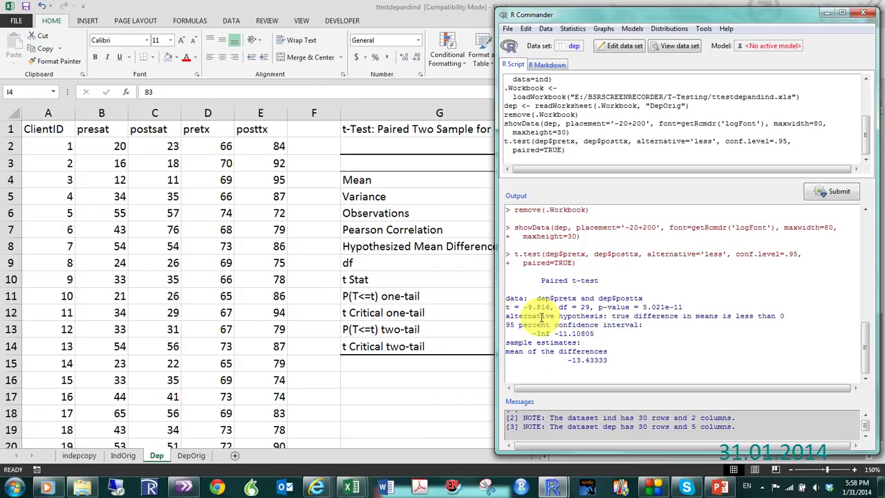
{"action": "left_click_drag", "start_coordinate": [527, 307], "coordinate": [533, 307]}
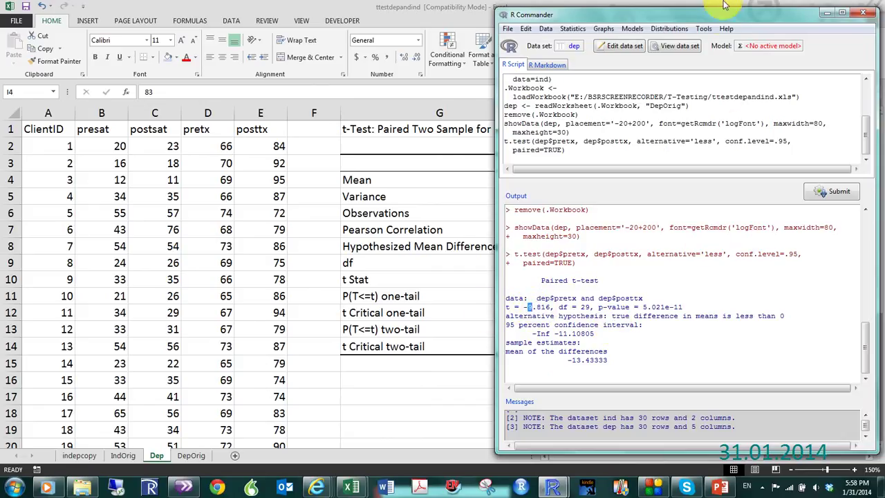
{"action": "left_click_drag", "start_coordinate": [723, 15], "coordinate": [825, 31]}
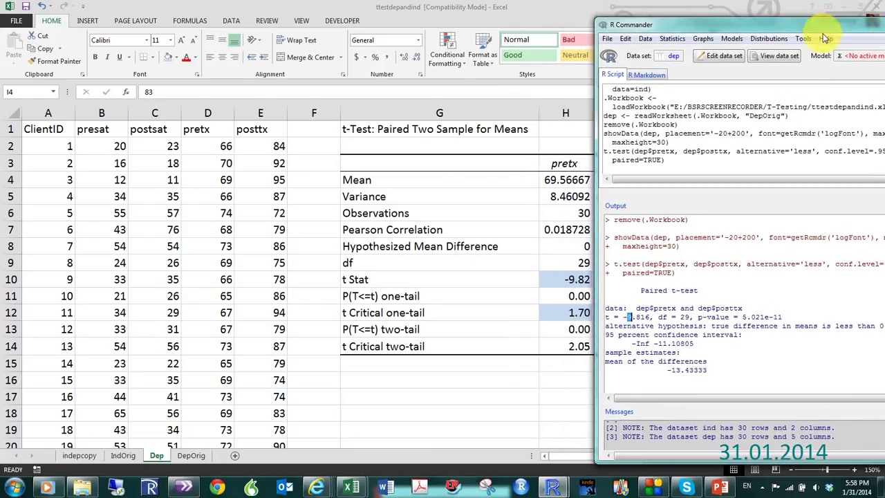
{"action": "left_click", "coordinate": [645, 317]}
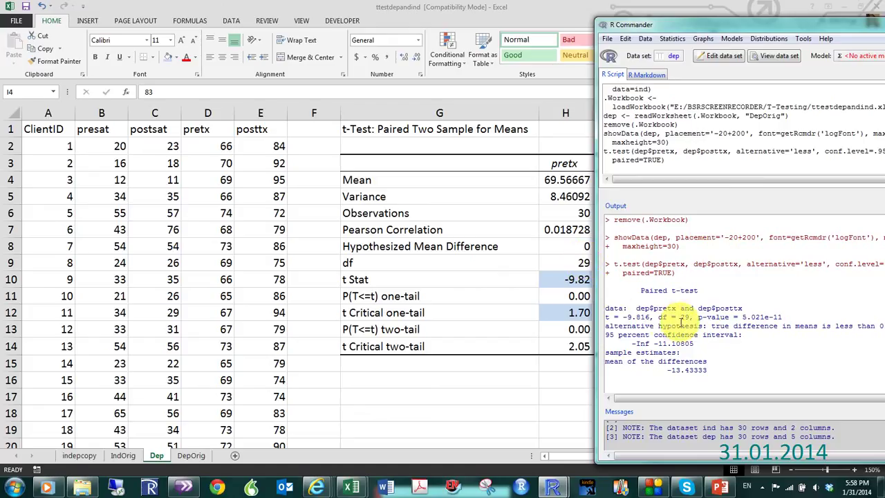
{"action": "double_click", "coordinate": [753, 316]}
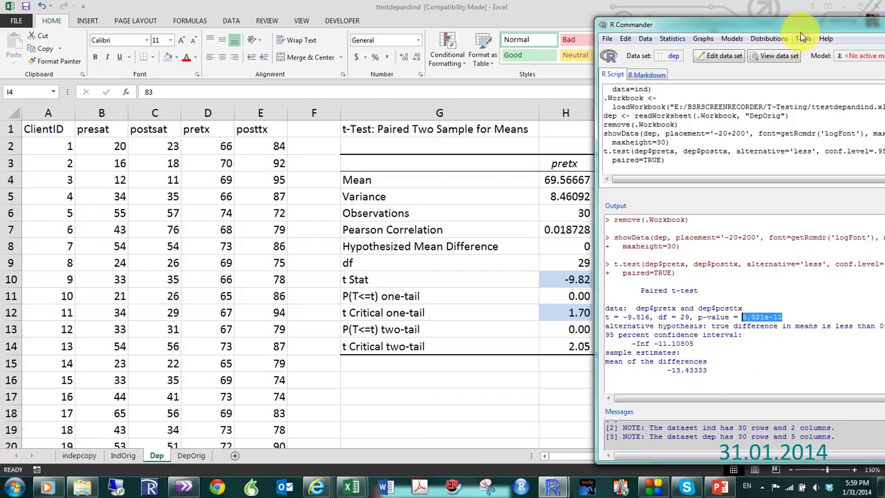
{"action": "left_click_drag", "start_coordinate": [803, 26], "coordinate": [779, 33]}
{"action": "left_click_drag", "start_coordinate": [740, 34], "coordinate": [699, 29]}
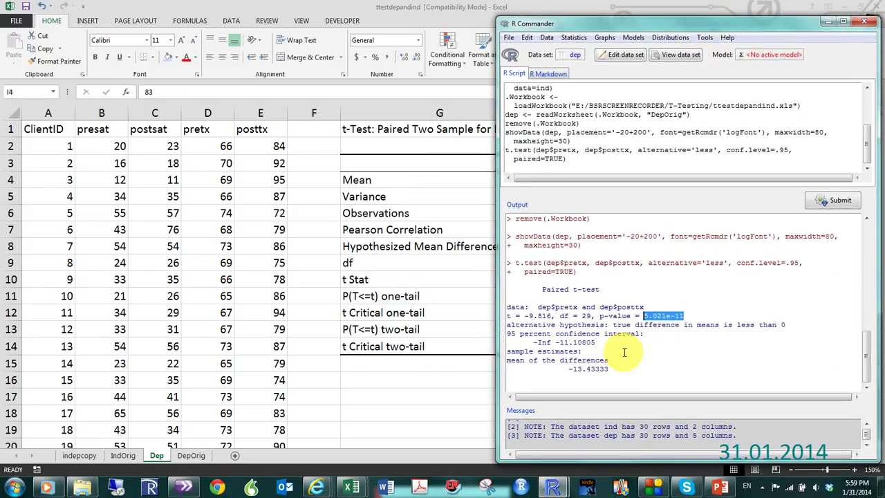
{"action": "left_click", "coordinate": [597, 383]}
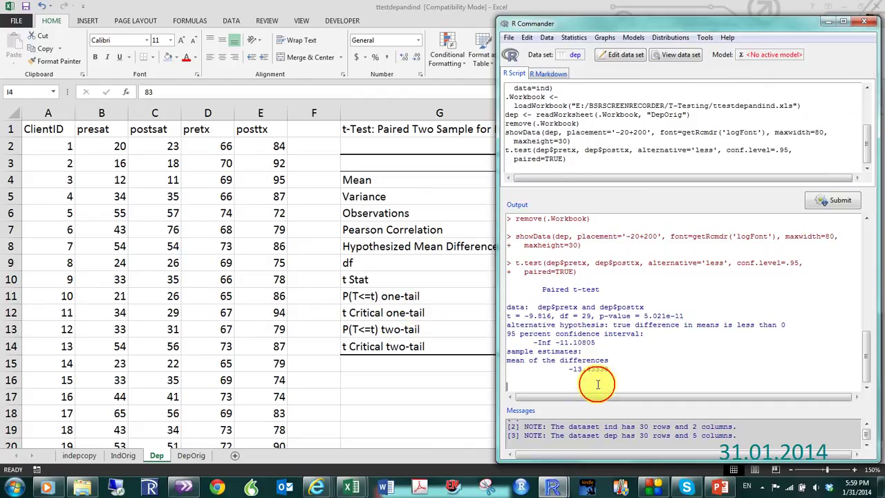
Step: Run a paired t-test in R Commander with presat as the first variable and postsat as the second
{"action": "left_click", "coordinate": [567, 39]}
{"action": "mouse_move", "coordinate": [591, 72]}
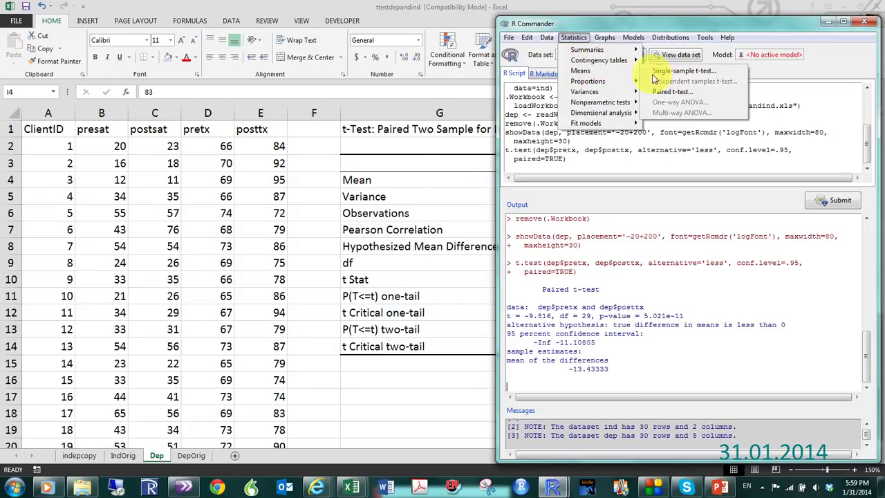
{"action": "left_click", "coordinate": [671, 92]}
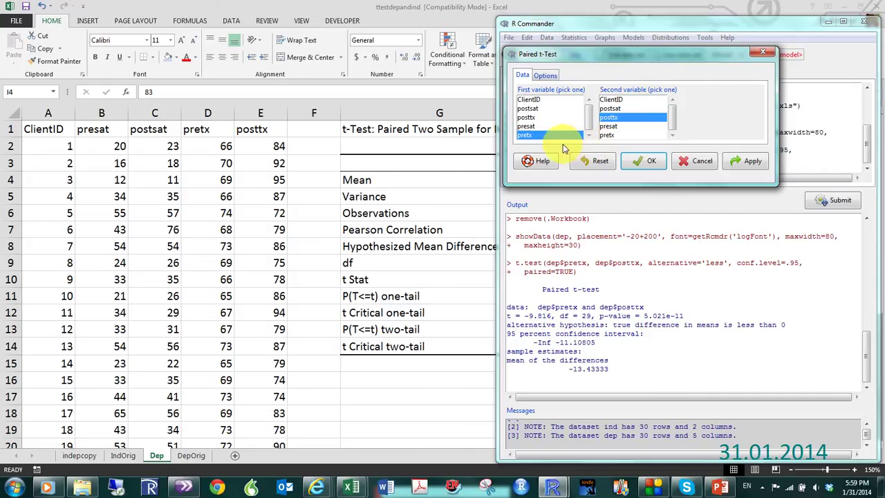
{"action": "left_click", "coordinate": [538, 119]}
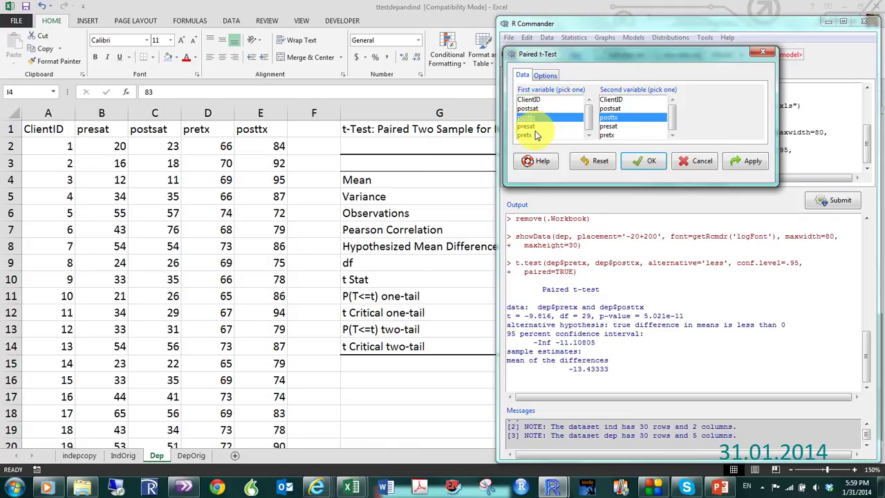
{"action": "left_click", "coordinate": [529, 126]}
{"action": "left_click", "coordinate": [613, 109]}
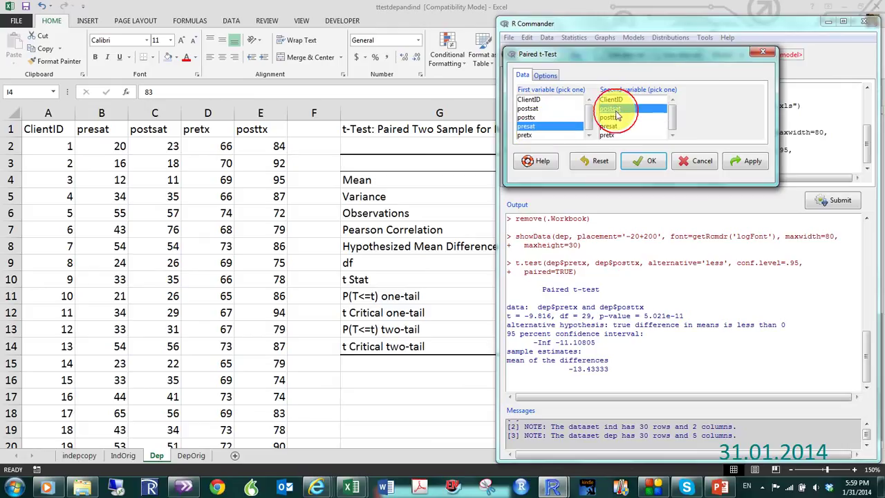
{"action": "left_click", "coordinate": [639, 161]}
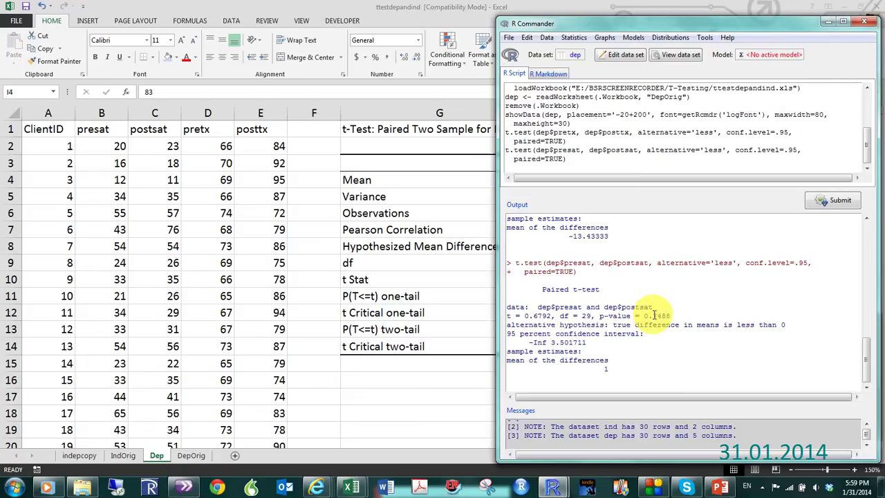
Step: Highlight the result line (t = 0.6792, p-value = 0.7488), then minimize R Commander to reveal the Excel sheet
{"action": "double_click", "coordinate": [657, 316]}
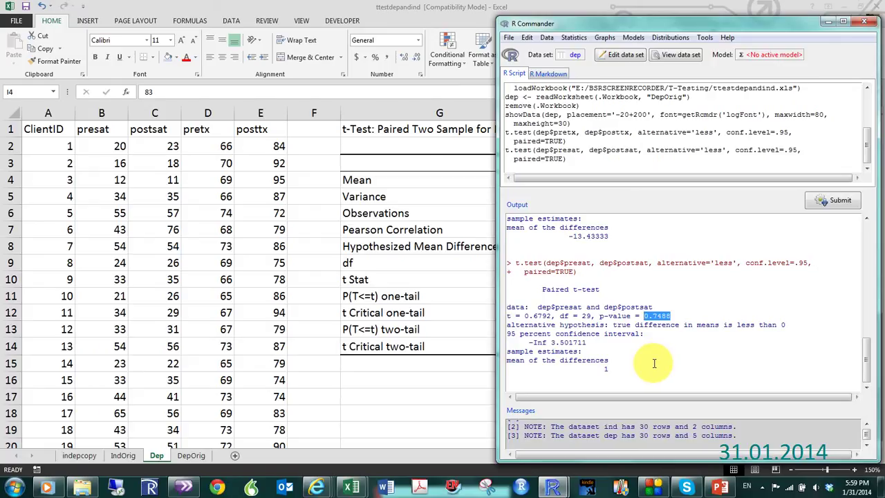
{"action": "left_click", "coordinate": [547, 316]}
{"action": "triple_click", "coordinate": [546, 316]}
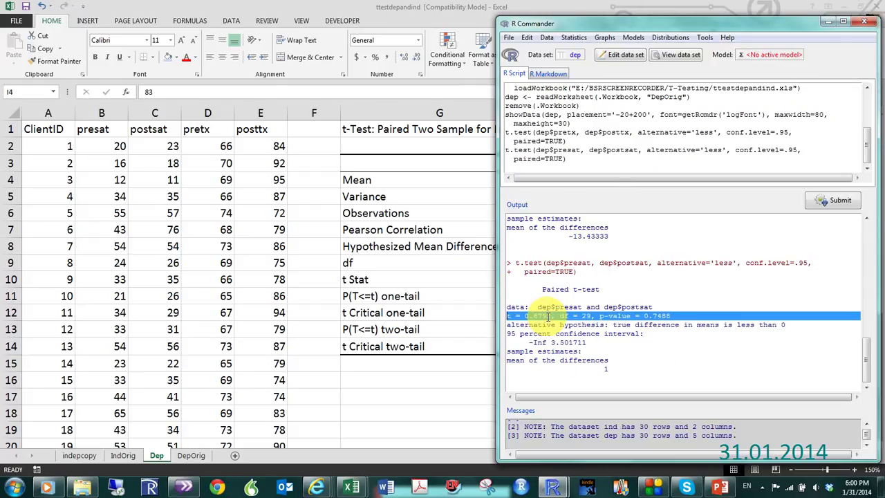
{"action": "left_click", "coordinate": [546, 316]}
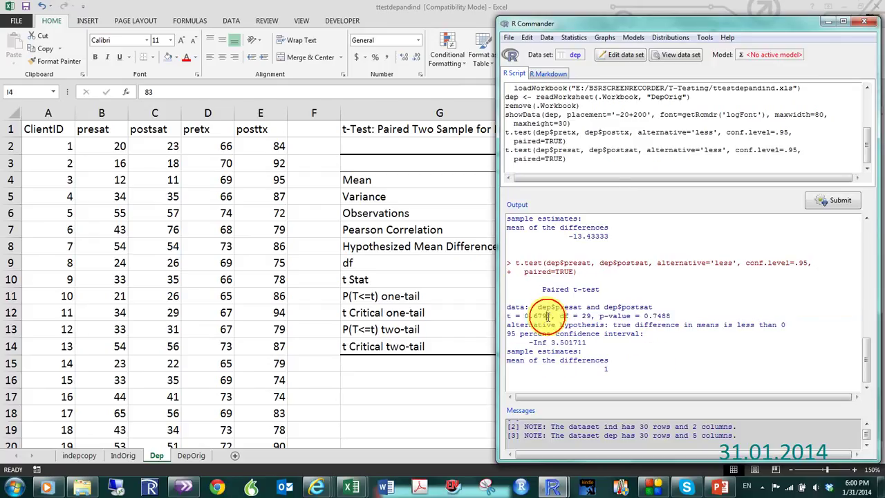
{"action": "left_click", "coordinate": [400, 399]}
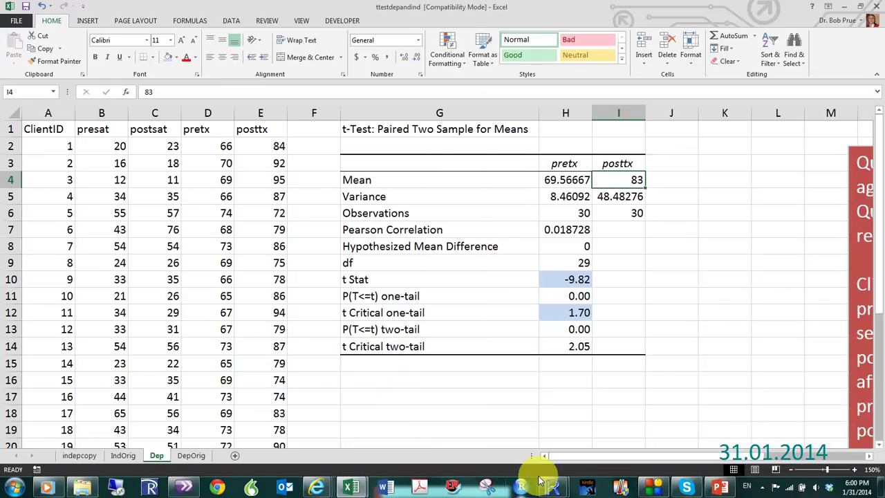
{"action": "mouse_move", "coordinate": [547, 484]}
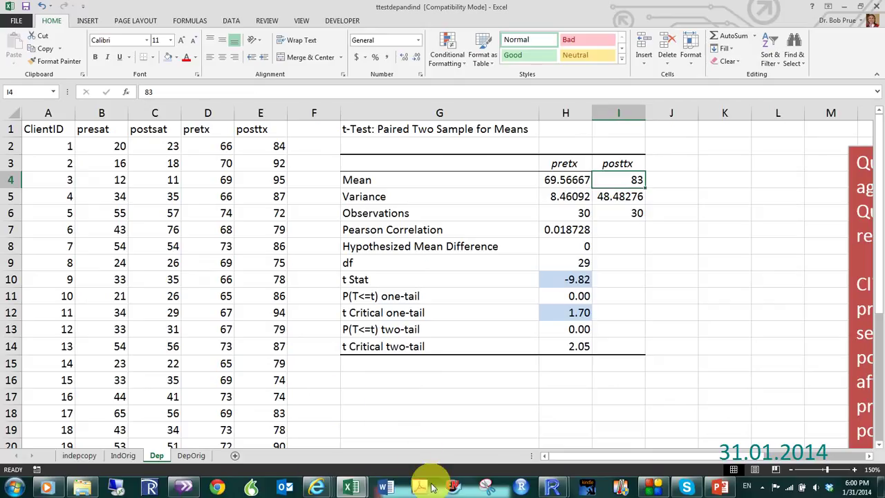
{"action": "mouse_move", "coordinate": [660, 490]}
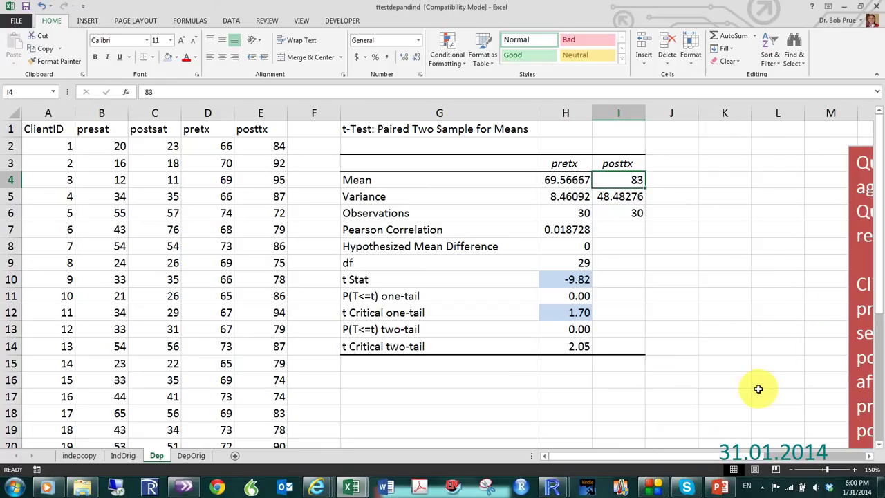
{"action": "left_click", "coordinate": [663, 489]}
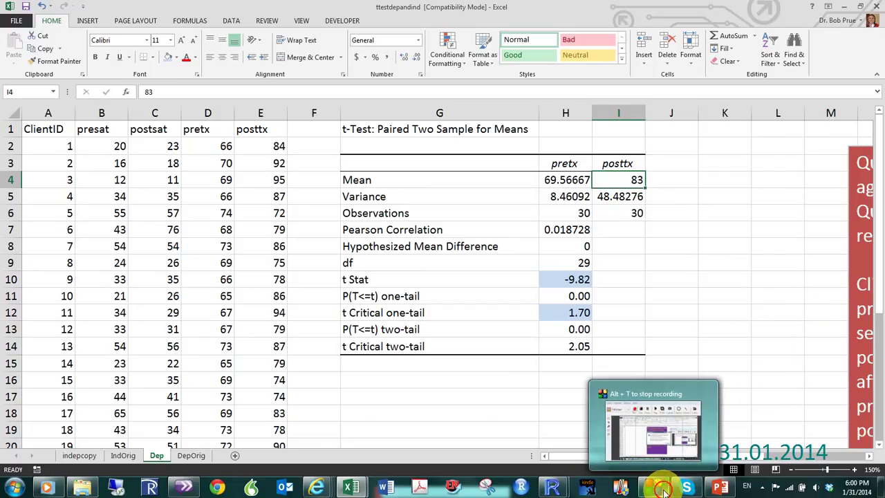